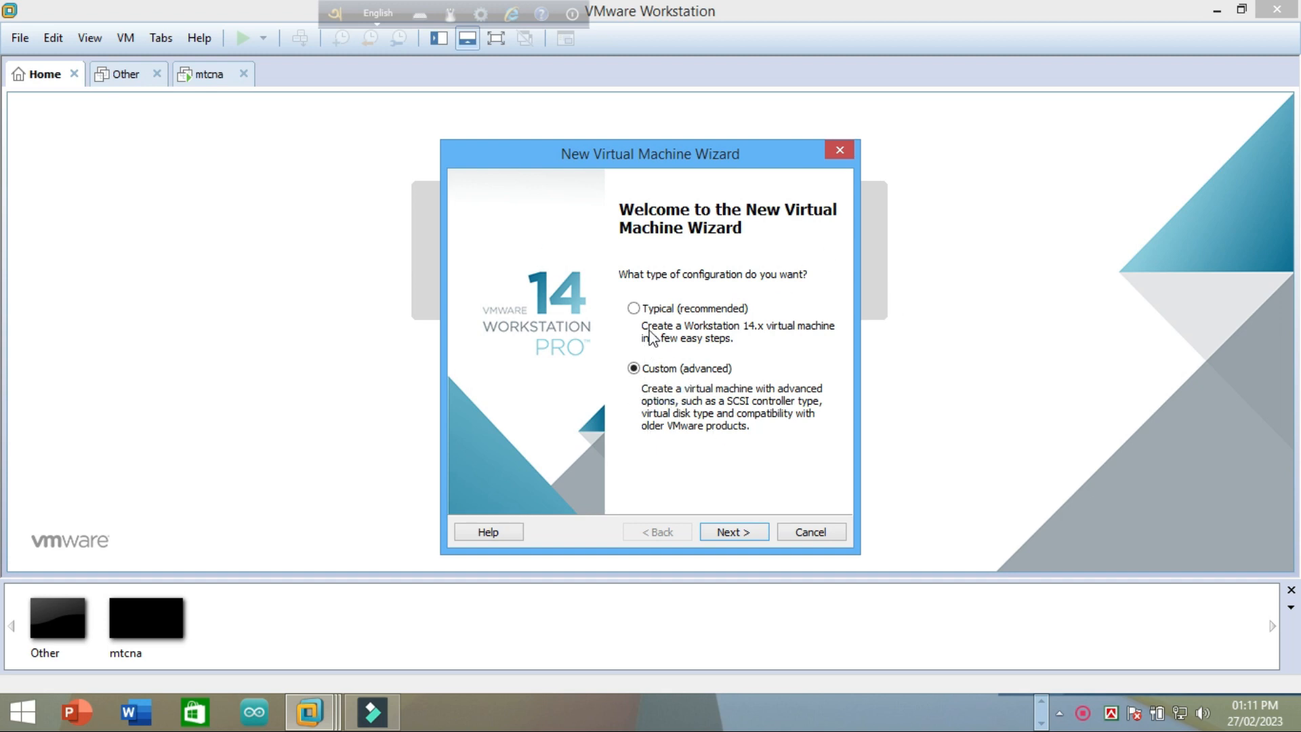
Step: Choose the Typical configuration and advance the wizard to the guest OS installation step
{"action": "left_click", "coordinate": [633, 308]}
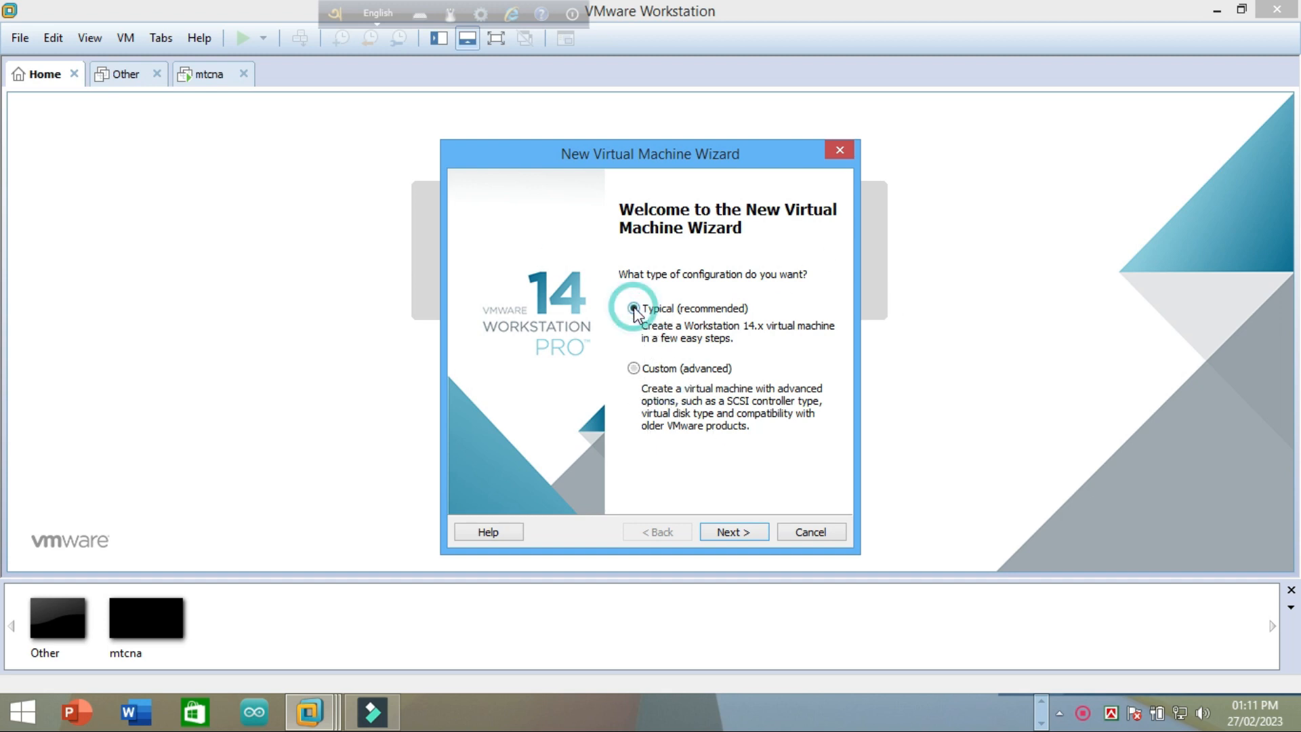
{"action": "left_click", "coordinate": [749, 532]}
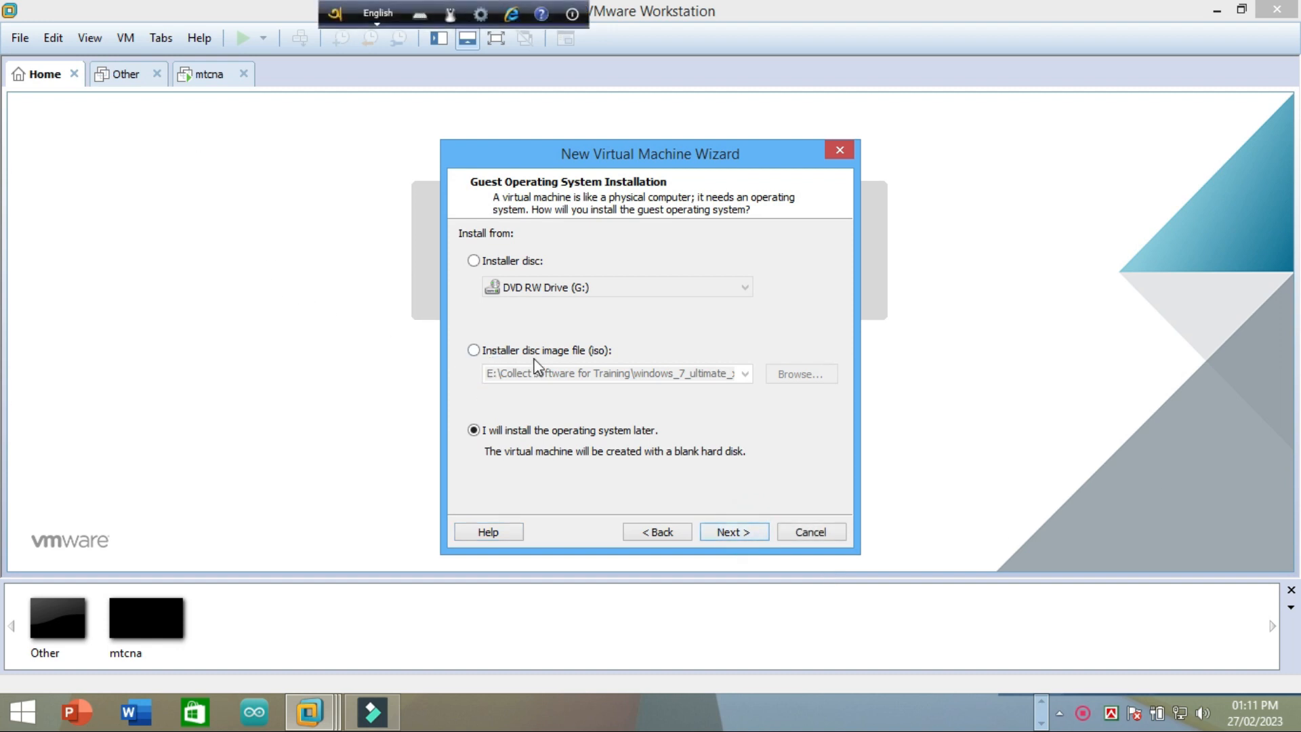
{"action": "left_click_drag", "start_coordinate": [560, 157], "coordinate": [489, 109]}
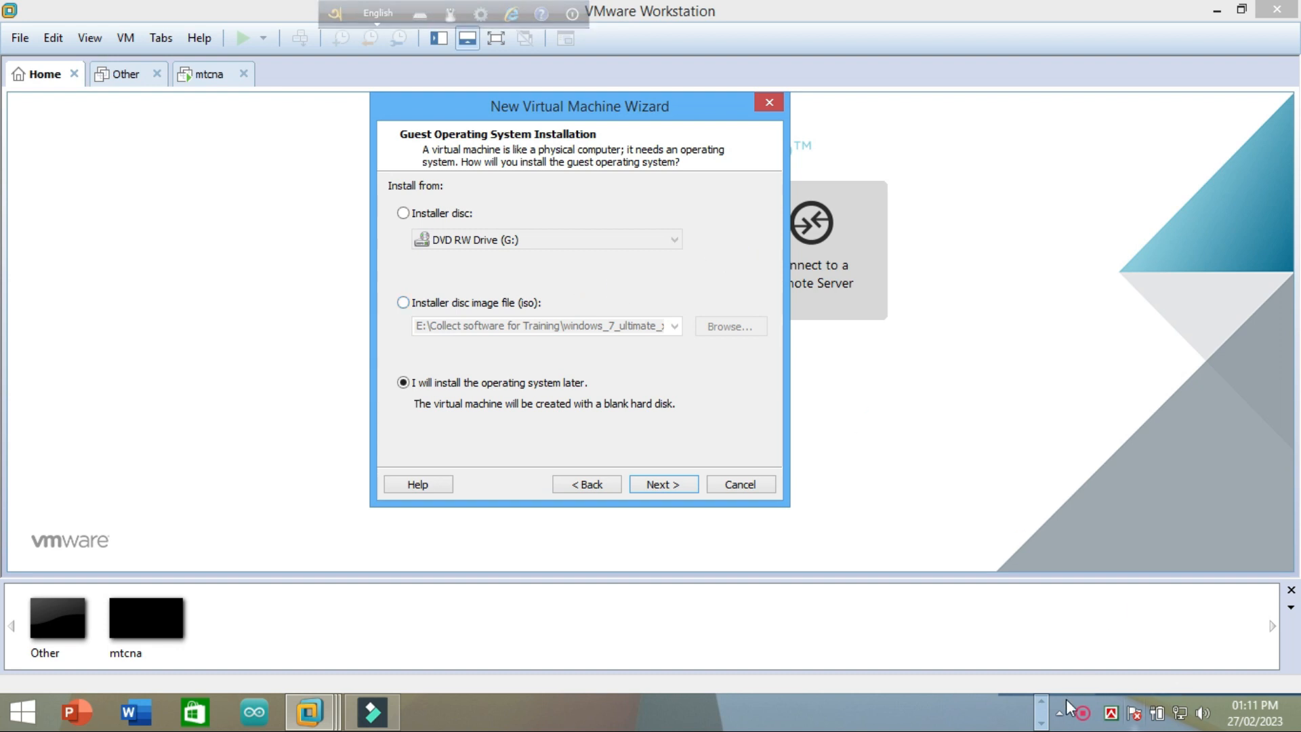
{"action": "left_click", "coordinate": [1043, 701]}
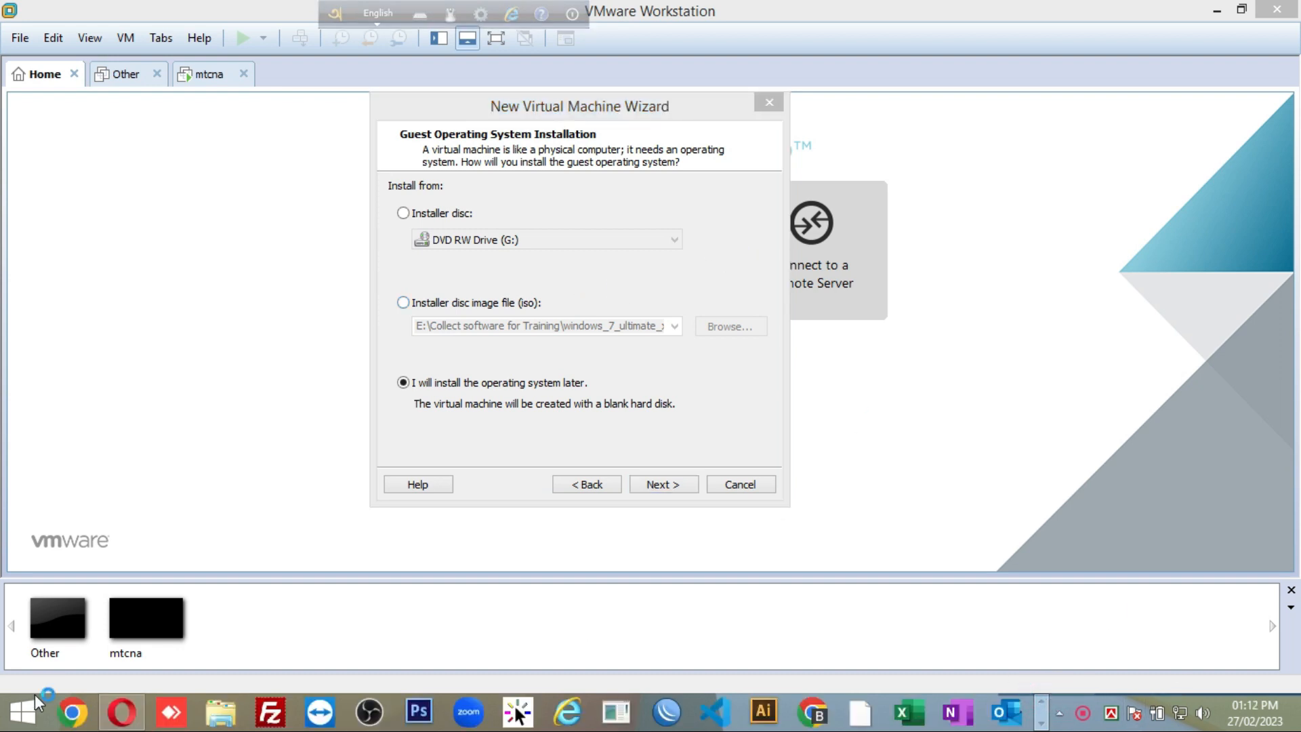
Step: In Opera, close the YouTube tab and search Google for 'mikrotik ios download'
{"action": "left_click", "coordinate": [122, 711]}
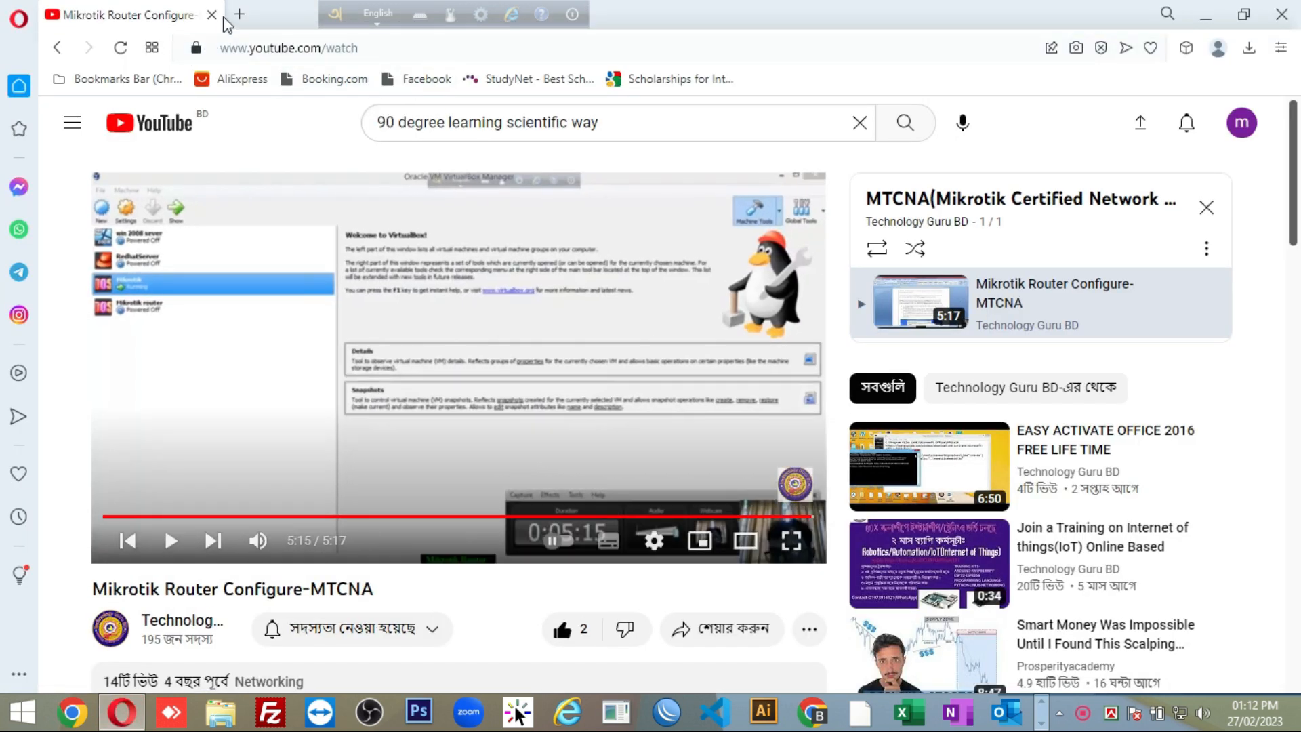
{"action": "left_click", "coordinate": [214, 15]}
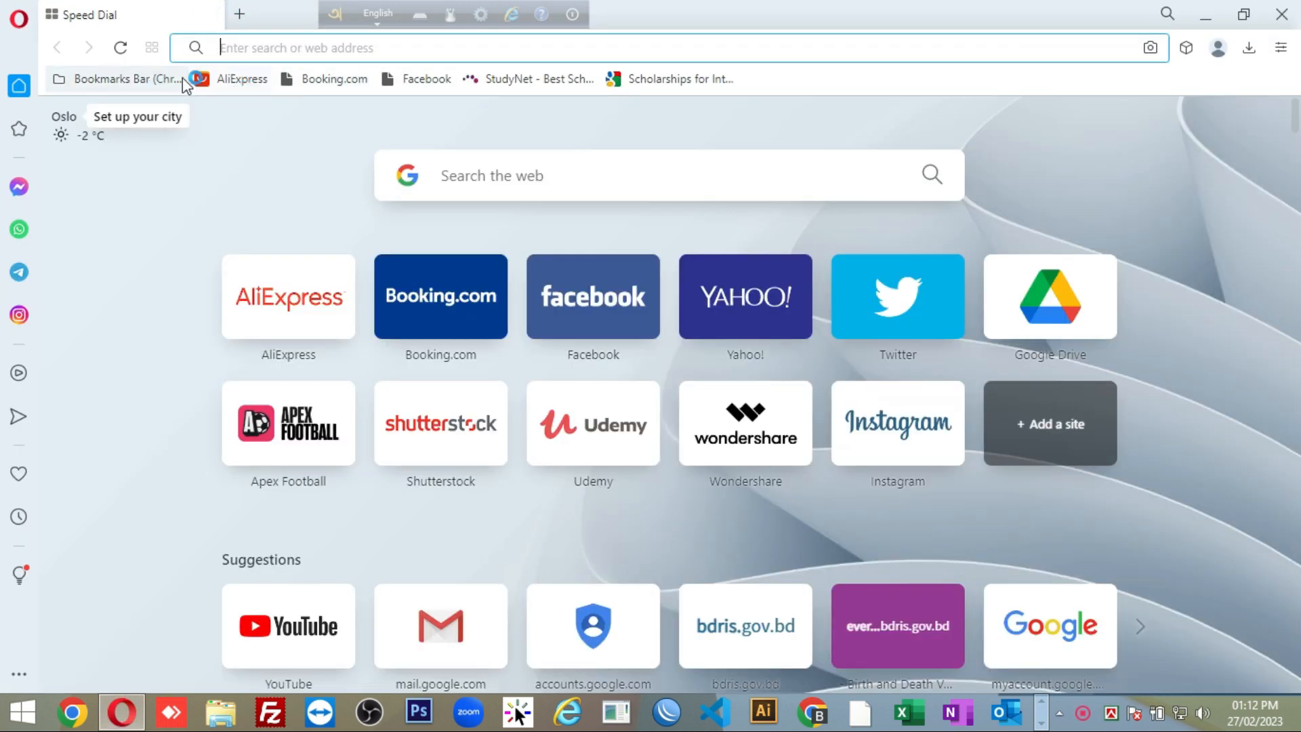
{"action": "left_click", "coordinate": [447, 176]}
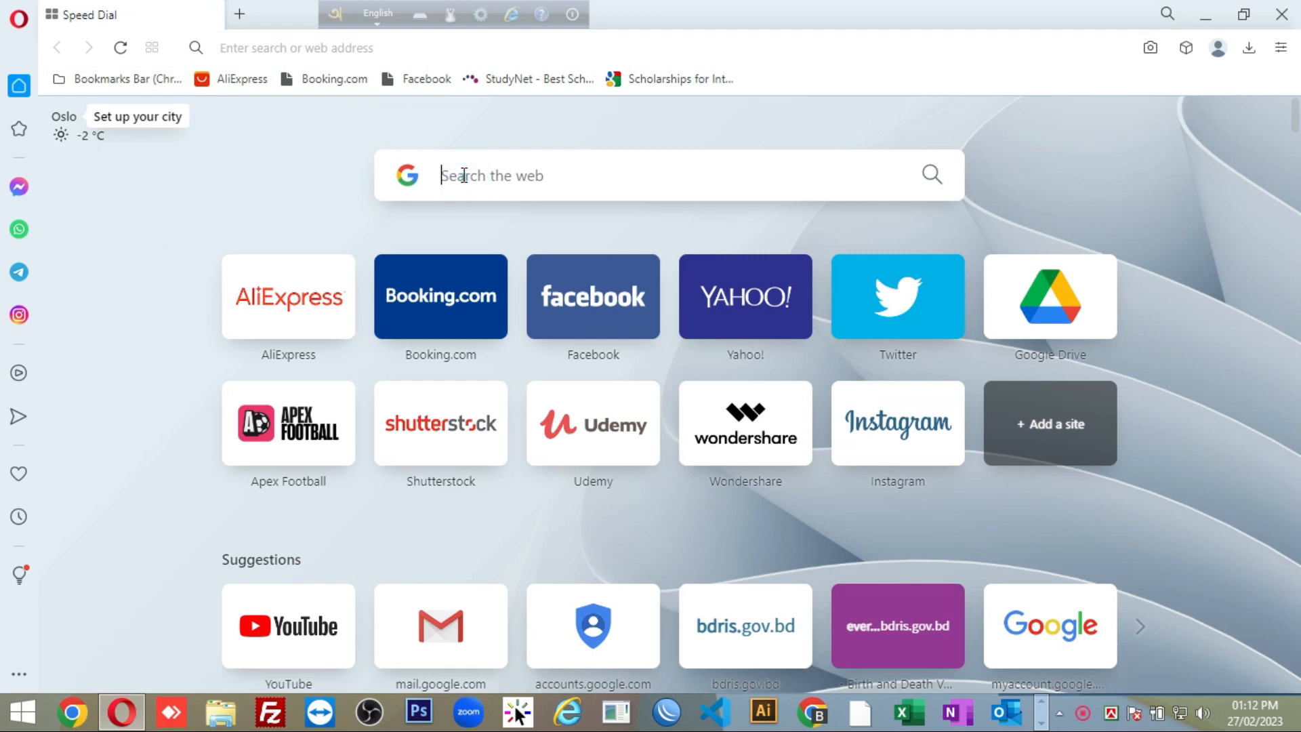
{"action": "type", "text": "mik"}
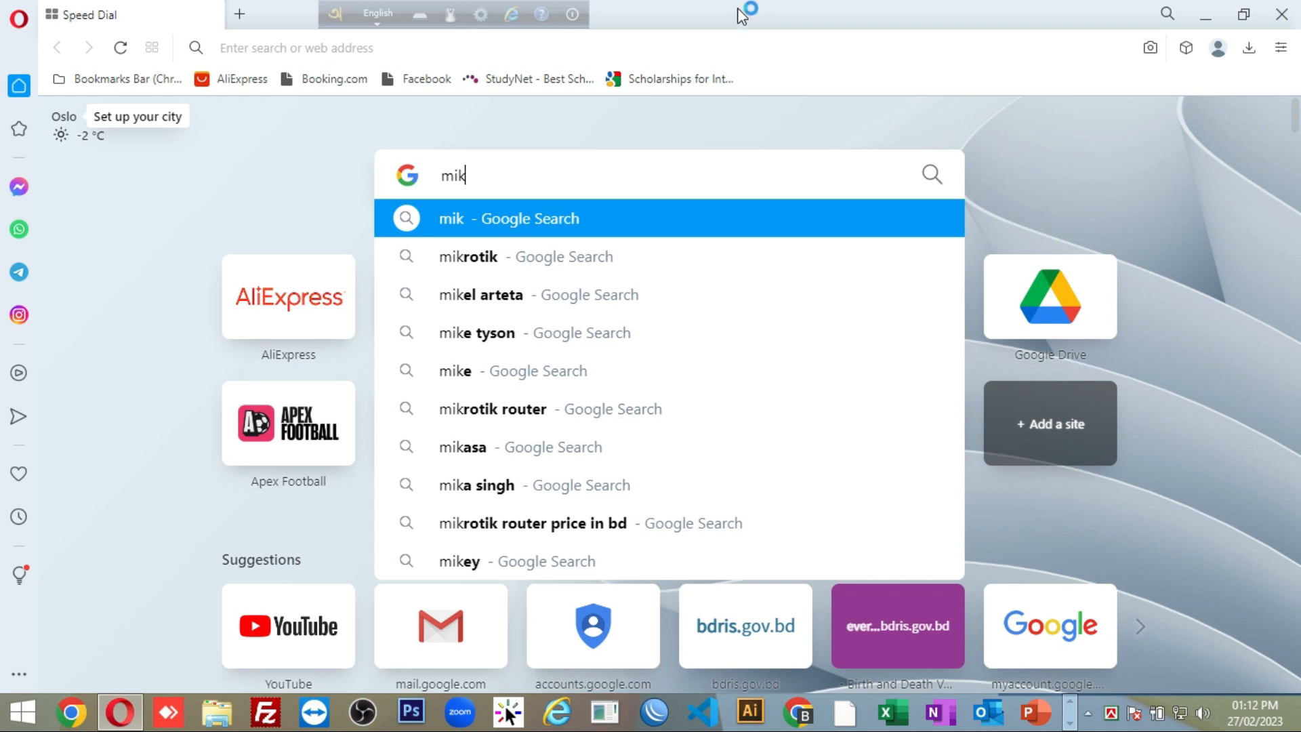
{"action": "type", "text": "rotik "}
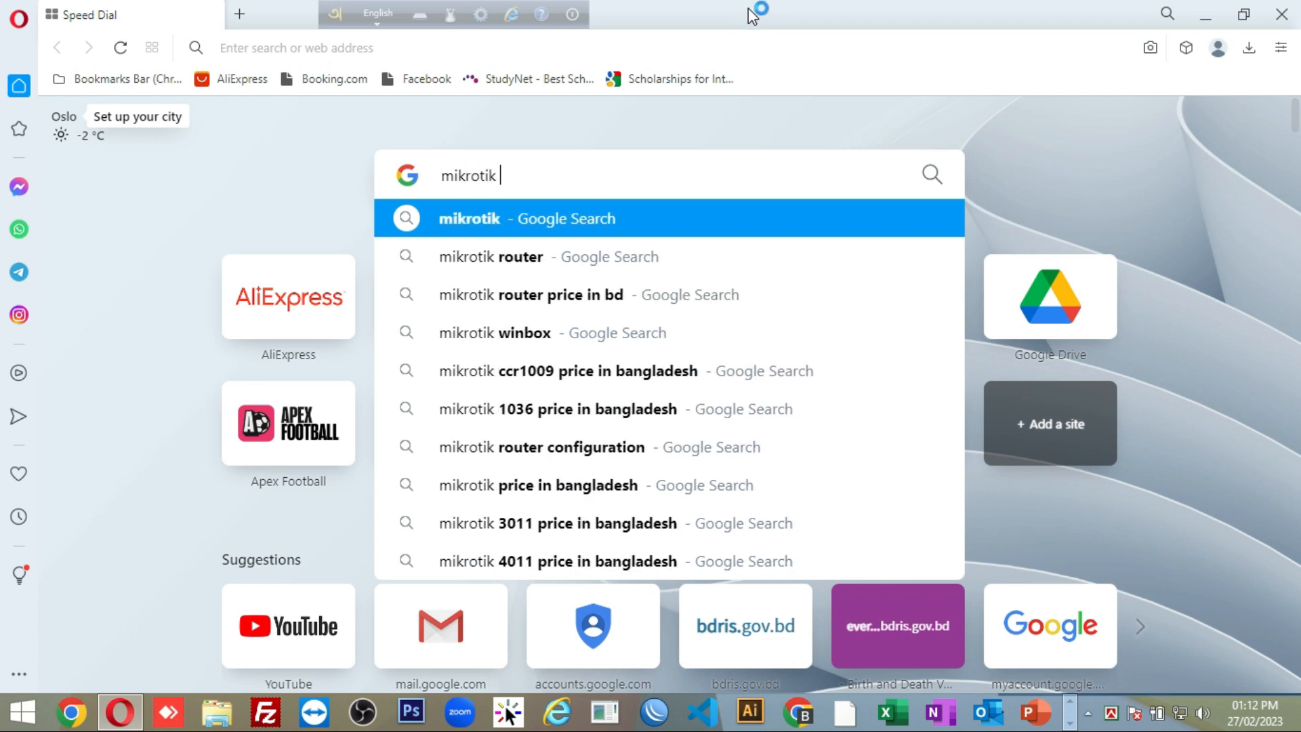
{"action": "type", "text": "ios"}
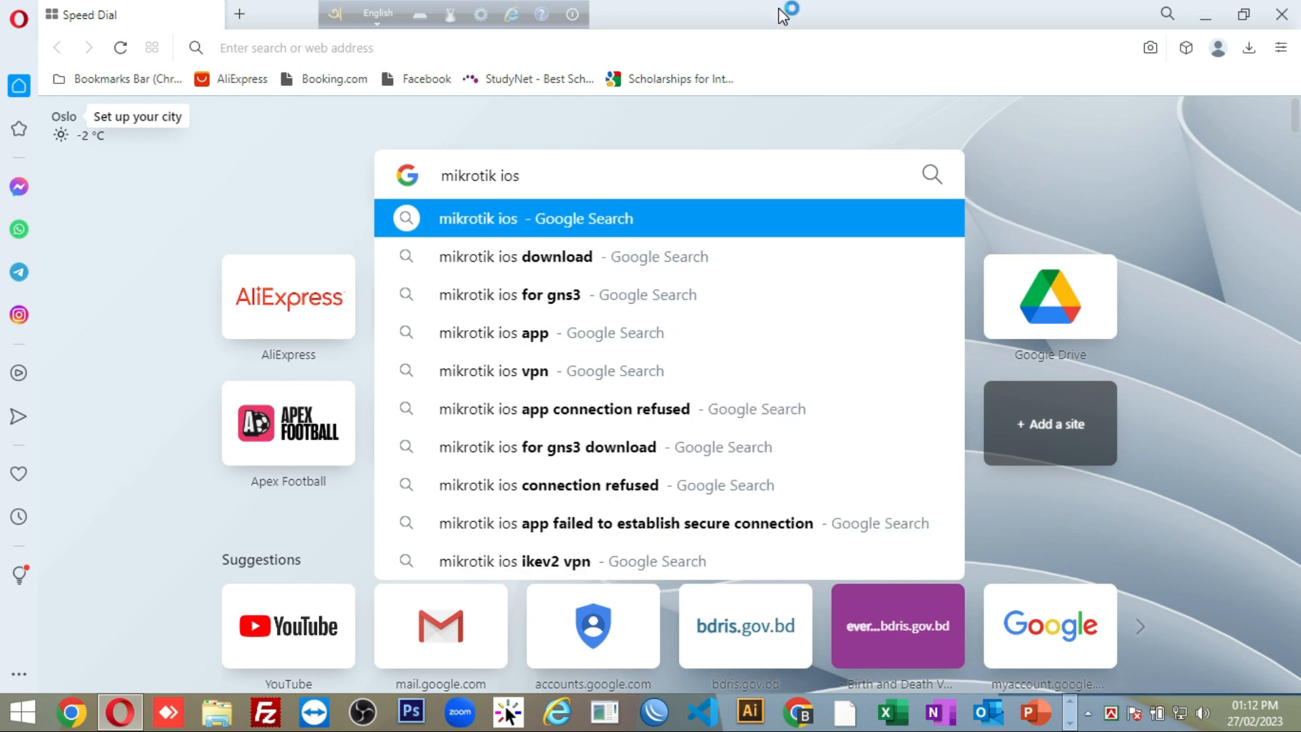
{"action": "left_click", "coordinate": [561, 255]}
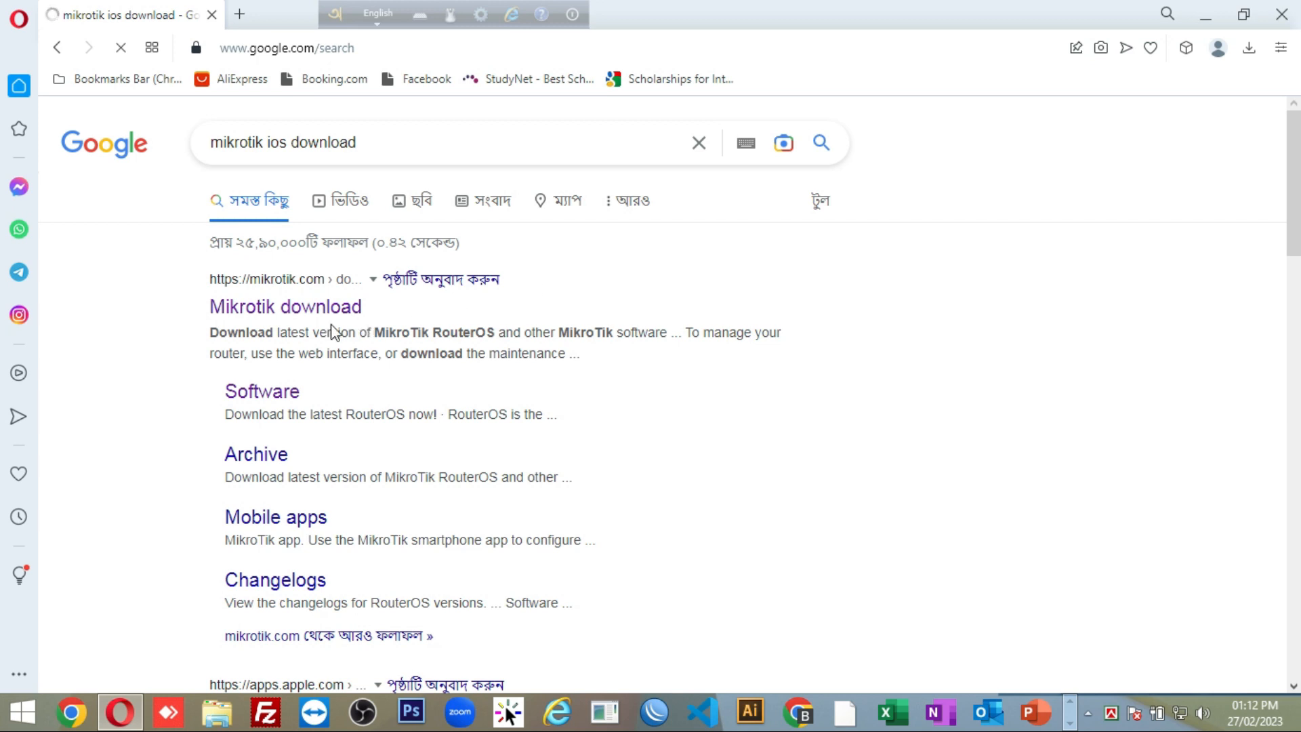
Step: Open the MikroTik download page, browse the RouterOS v7 package table, then return to VMware
{"action": "left_click", "coordinate": [316, 313]}
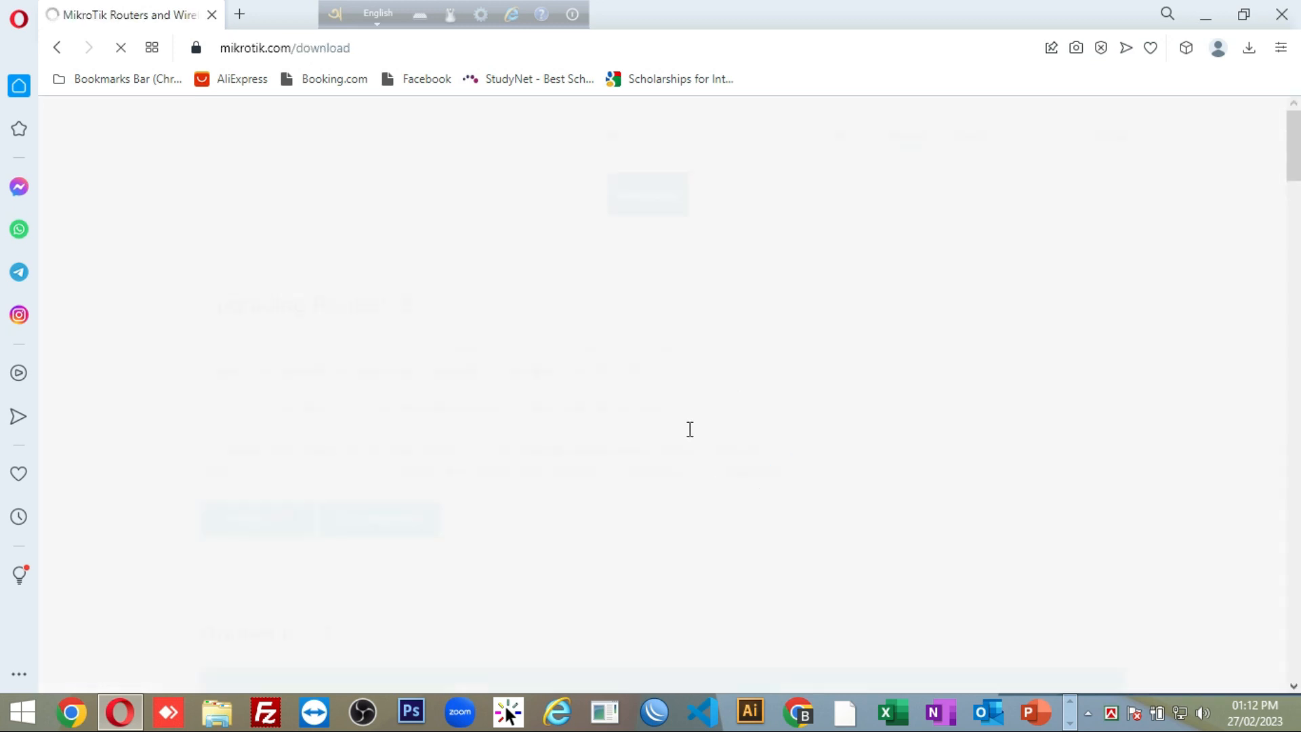
{"action": "scroll", "coordinate": [392, 528], "scroll_direction": "down", "scroll_amount": 3}
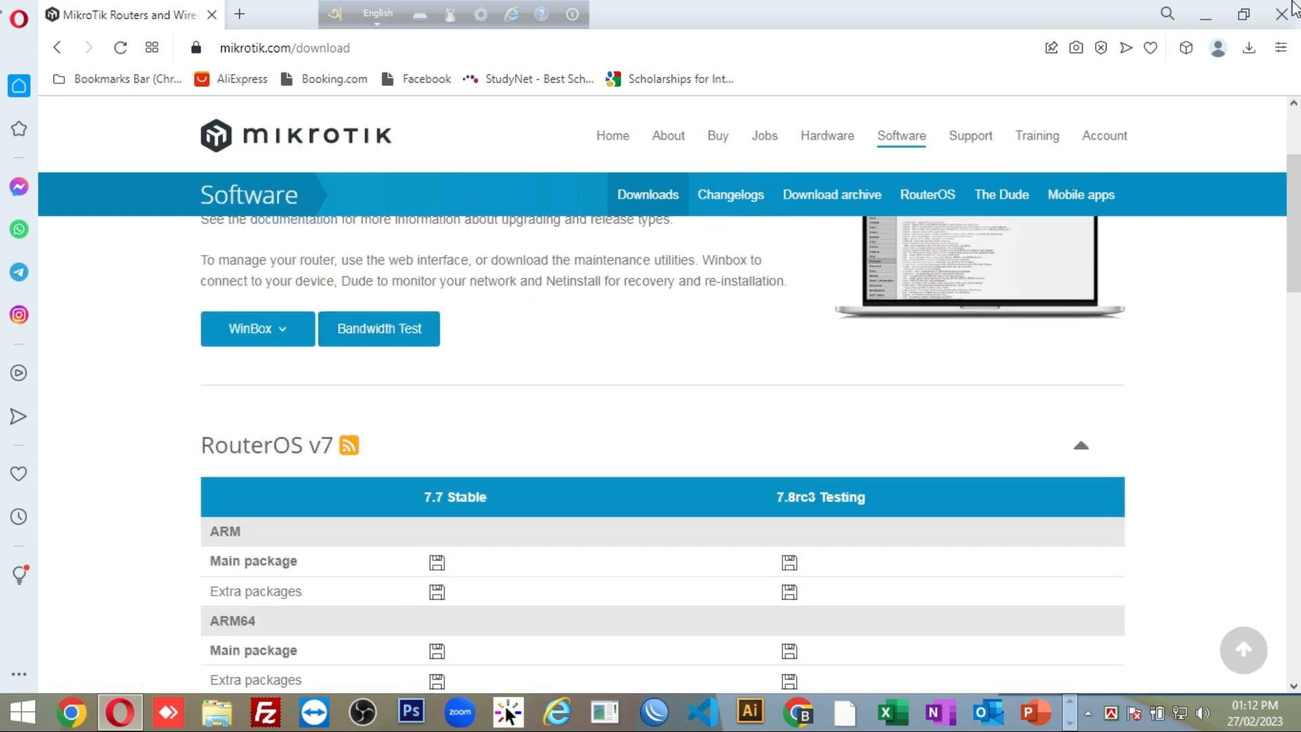
{"action": "scroll", "coordinate": [157, 543], "scroll_direction": "up", "scroll_amount": 3}
{"action": "scroll", "coordinate": [253, 472], "scroll_direction": "down", "scroll_amount": 6}
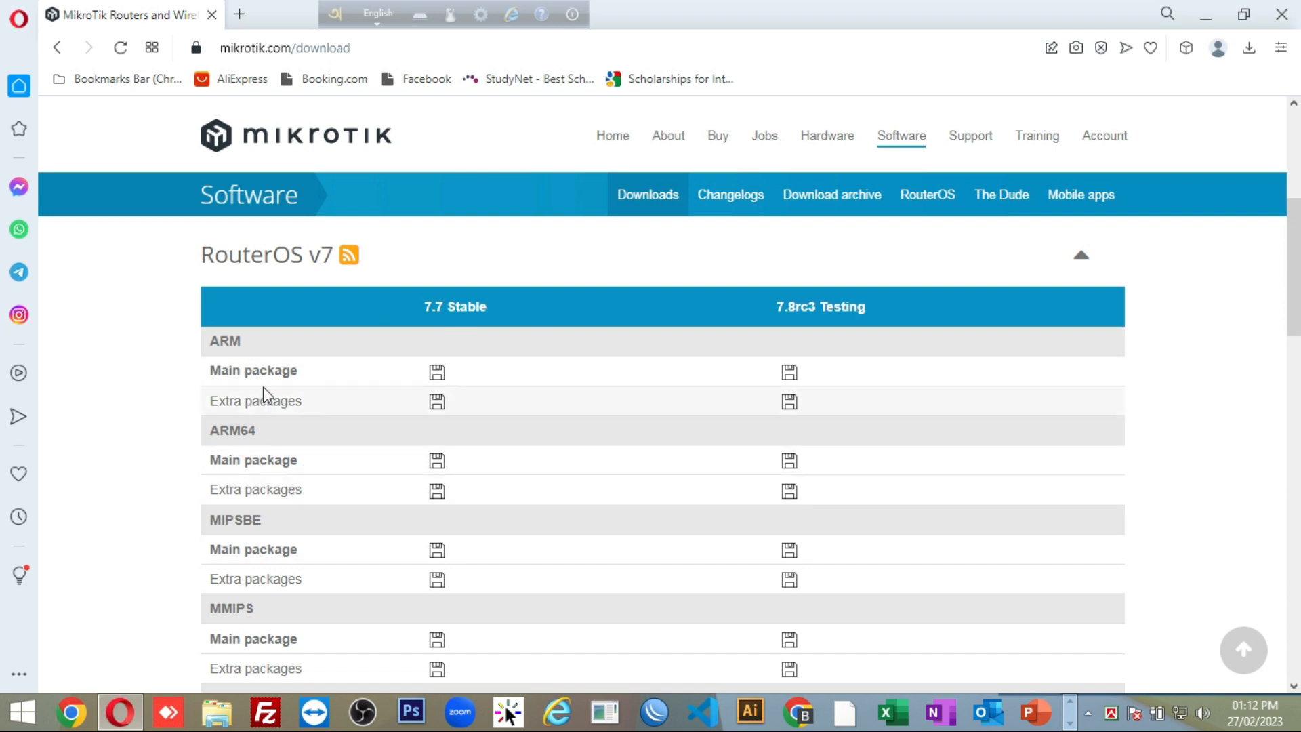
{"action": "scroll", "coordinate": [598, 398], "scroll_direction": "up", "scroll_amount": 2}
{"action": "scroll", "coordinate": [474, 431], "scroll_direction": "down", "scroll_amount": 5}
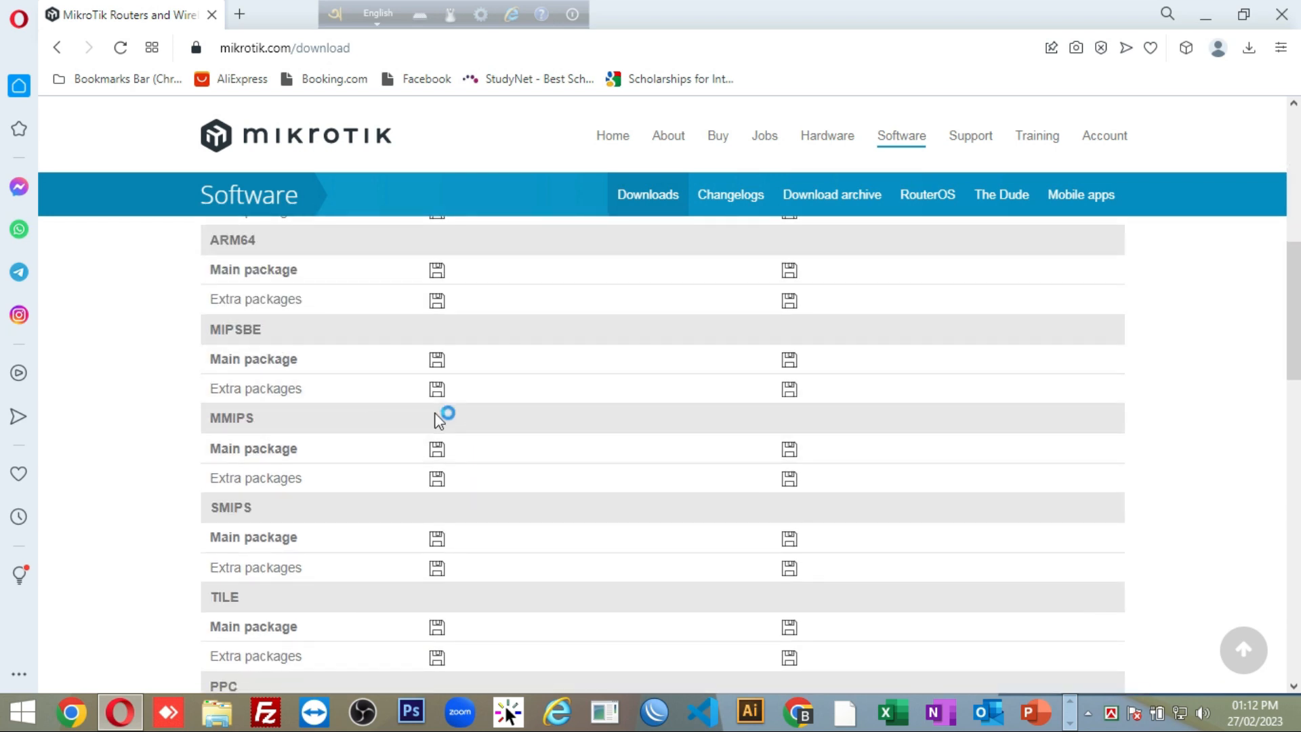
{"action": "scroll", "coordinate": [505, 465], "scroll_direction": "down", "scroll_amount": 13}
{"action": "scroll", "coordinate": [514, 478], "scroll_direction": "up", "scroll_amount": 15}
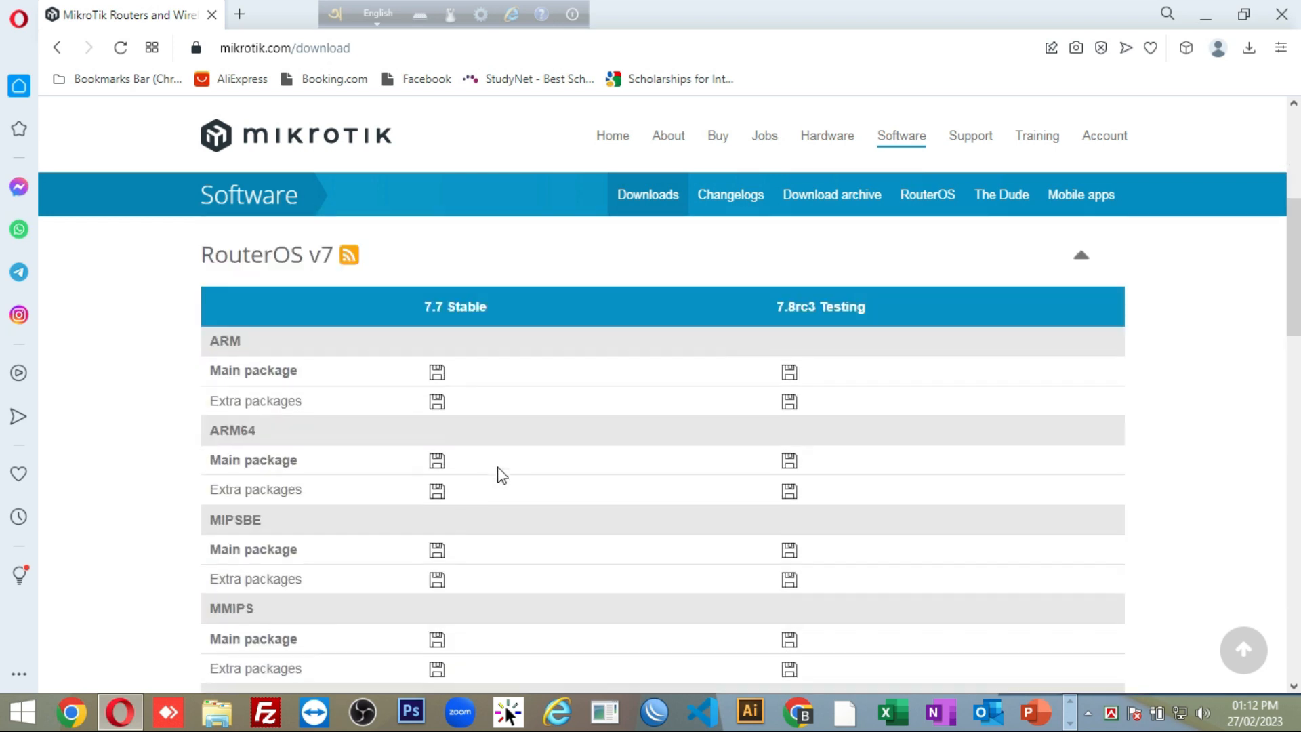
{"action": "scroll", "coordinate": [430, 493], "scroll_direction": "down", "scroll_amount": 3}
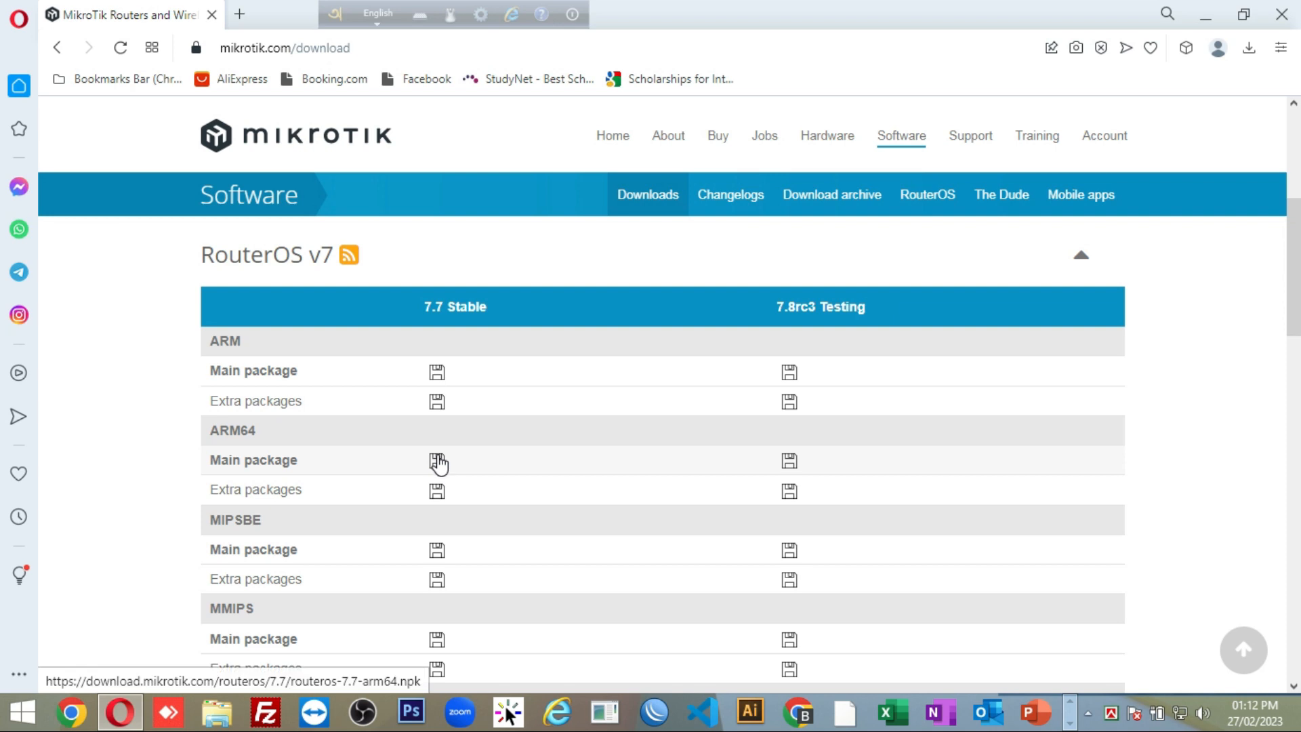
{"action": "scroll", "coordinate": [438, 463], "scroll_direction": "down", "scroll_amount": 8}
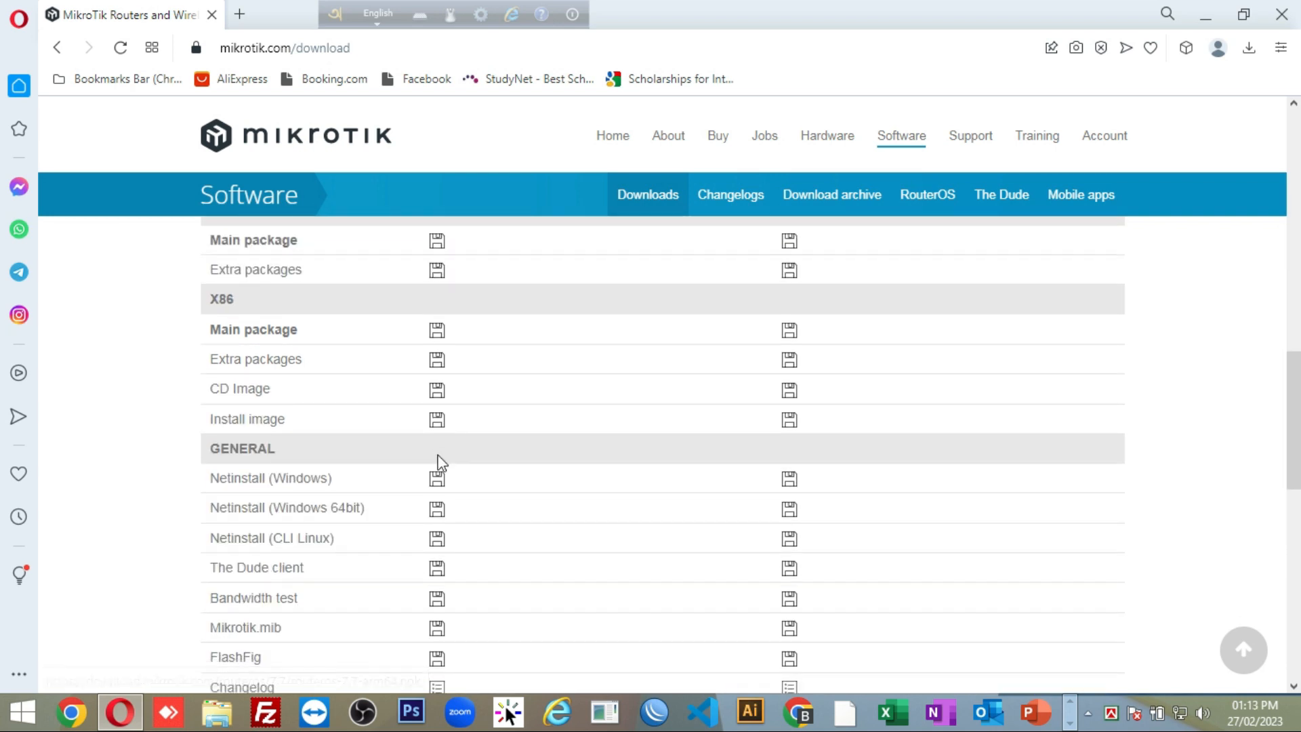
{"action": "scroll", "coordinate": [439, 462], "scroll_direction": "up", "scroll_amount": 1}
{"action": "scroll", "coordinate": [441, 454], "scroll_direction": "down", "scroll_amount": 1}
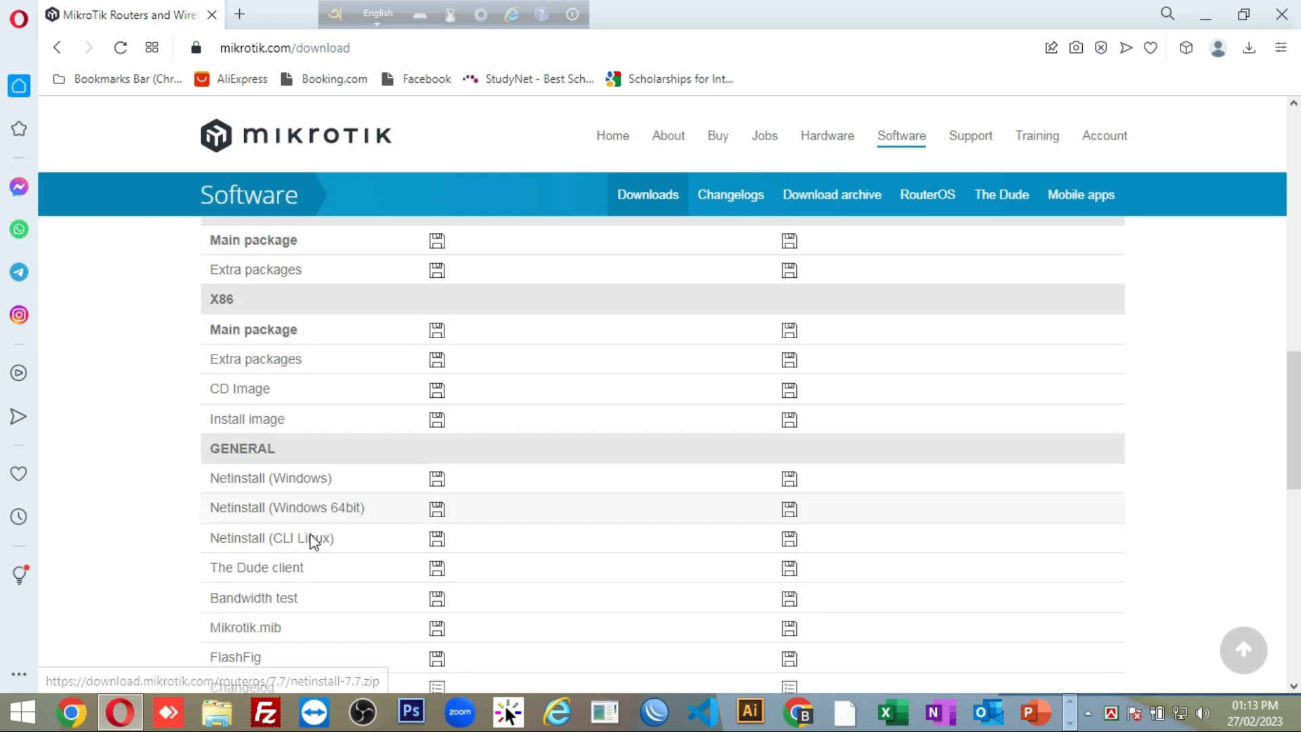
{"action": "scroll", "coordinate": [300, 606], "scroll_direction": "down", "scroll_amount": 1}
{"action": "scroll", "coordinate": [300, 606], "scroll_direction": "down", "scroll_amount": 3}
{"action": "scroll", "coordinate": [453, 517], "scroll_direction": "up", "scroll_amount": 12}
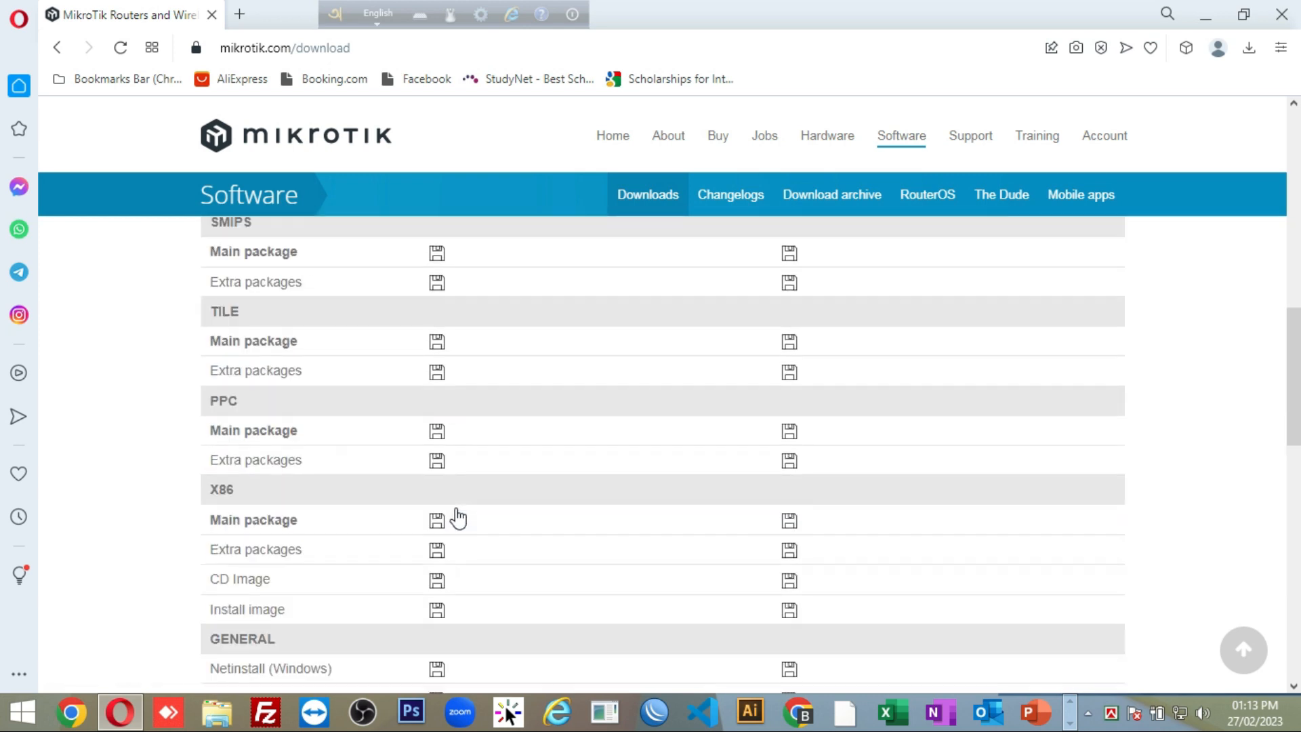
{"action": "scroll", "coordinate": [458, 517], "scroll_direction": "up", "scroll_amount": 4}
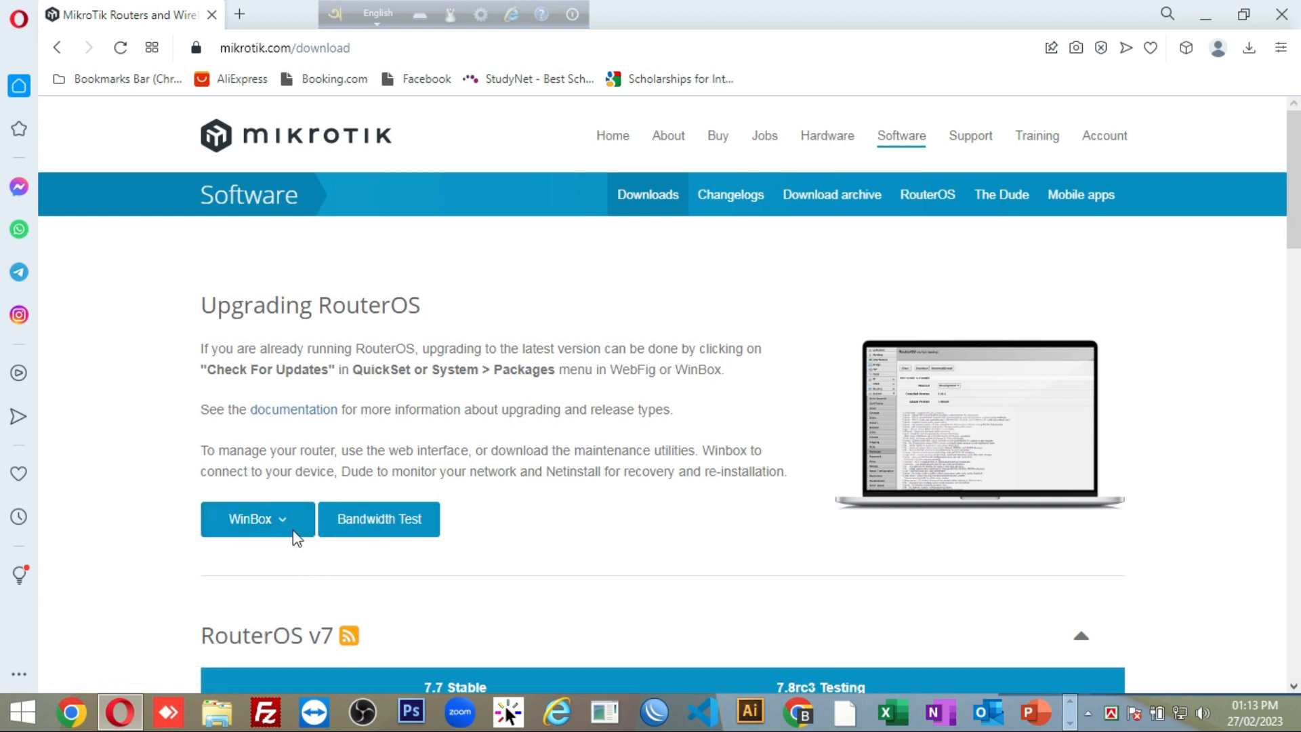
{"action": "left_click", "coordinate": [1280, 14]}
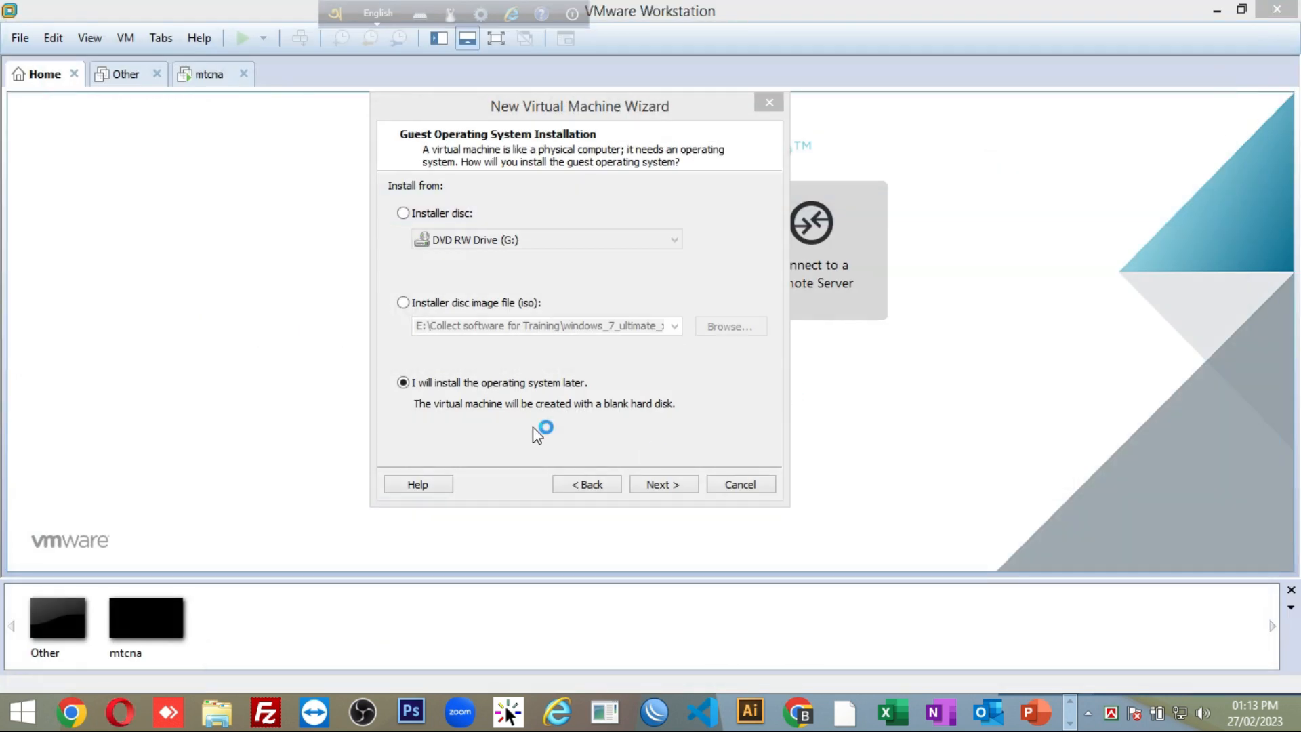
Step: Use 'Mikrotik 5.18 L6 Cracked.iso' from the Mikrotik folder on Software (E:) as the installer disc image
{"action": "left_click", "coordinate": [425, 305]}
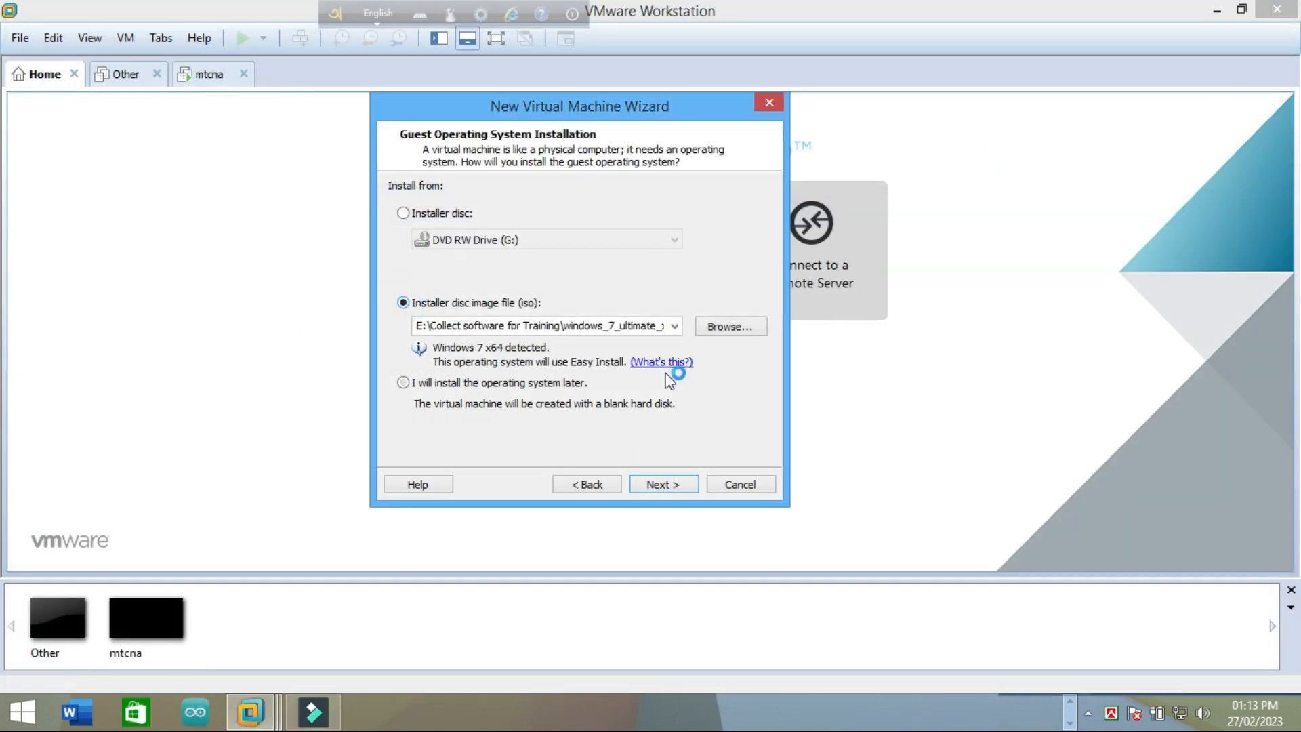
{"action": "left_click", "coordinate": [725, 327]}
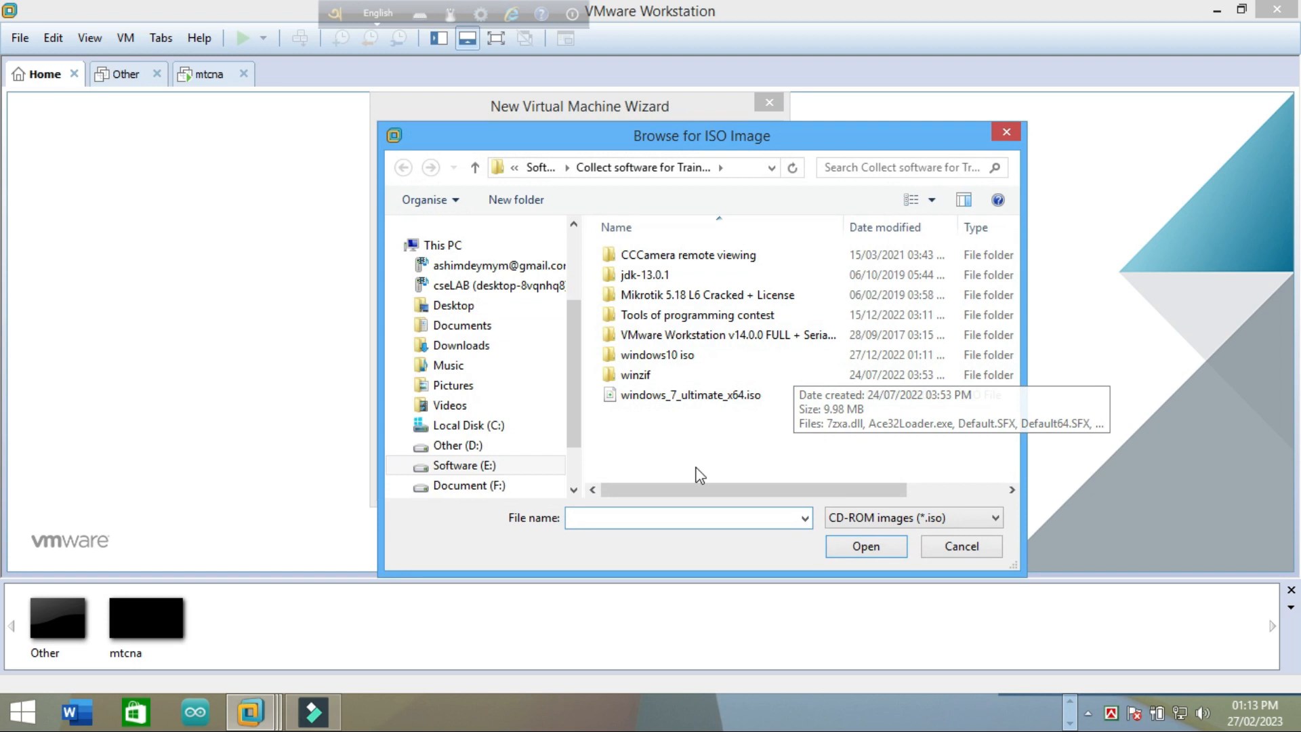
{"action": "left_click", "coordinate": [474, 466]}
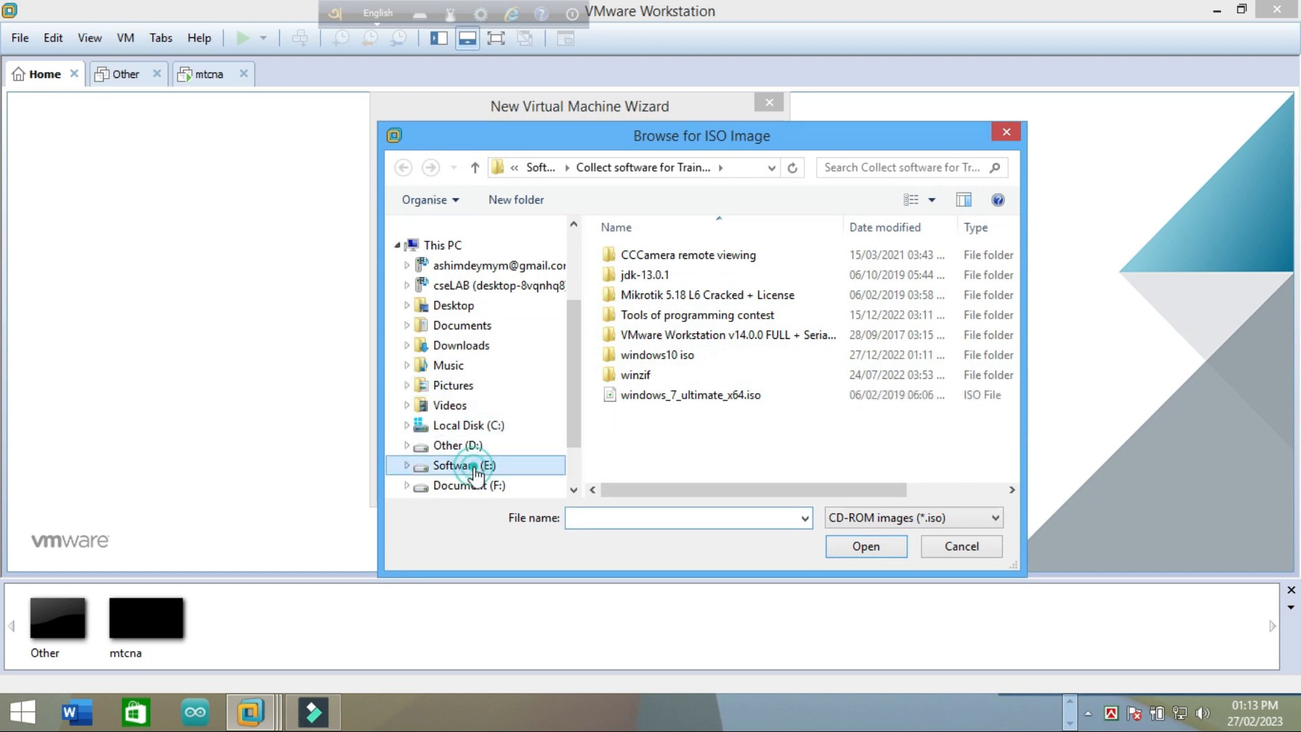
{"action": "left_click_drag", "start_coordinate": [1006, 262], "coordinate": [1006, 339]}
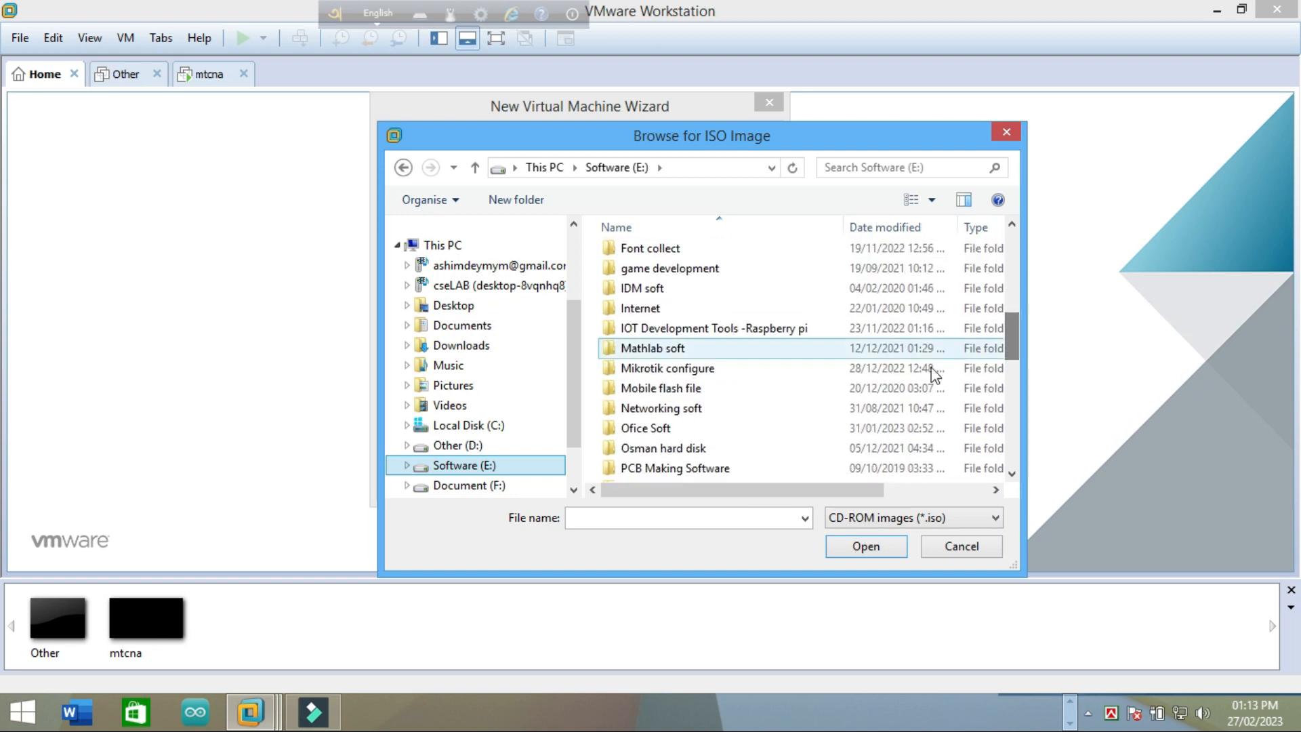
{"action": "left_click", "coordinate": [686, 368]}
{"action": "double_click", "coordinate": [686, 368]}
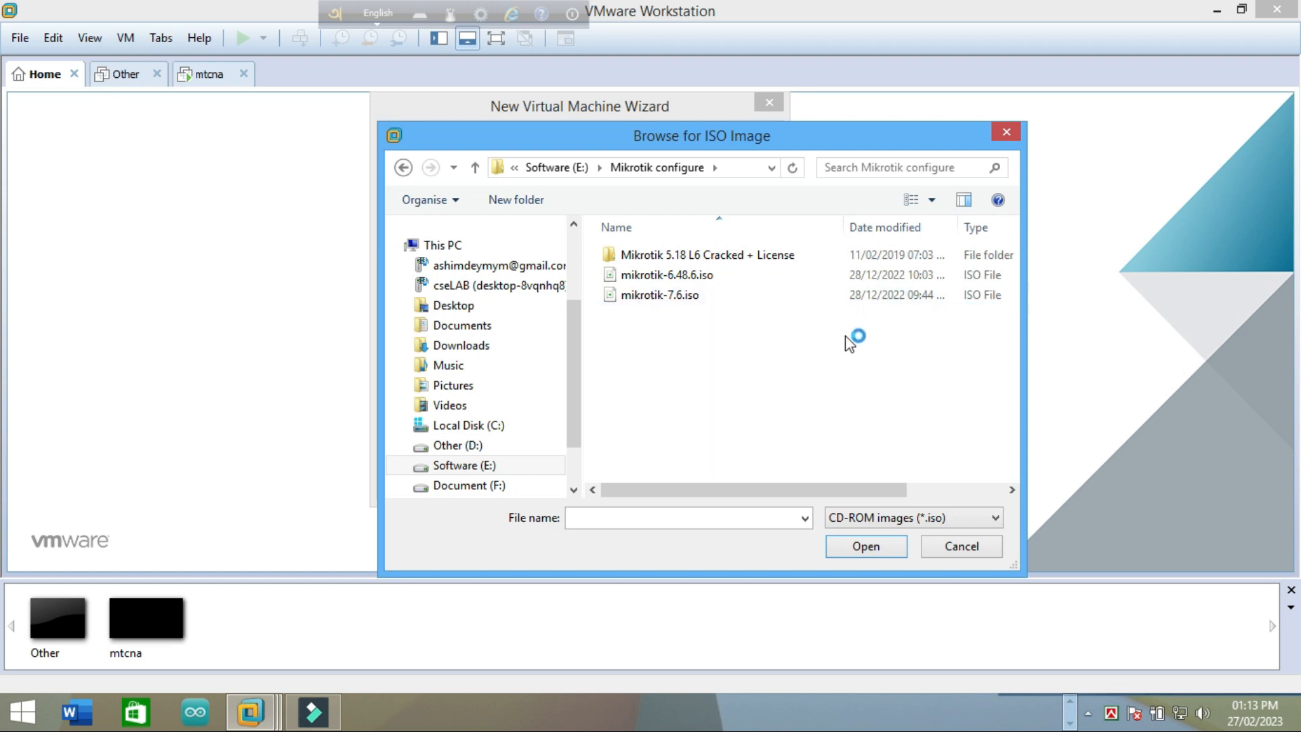
{"action": "double_click", "coordinate": [720, 256]}
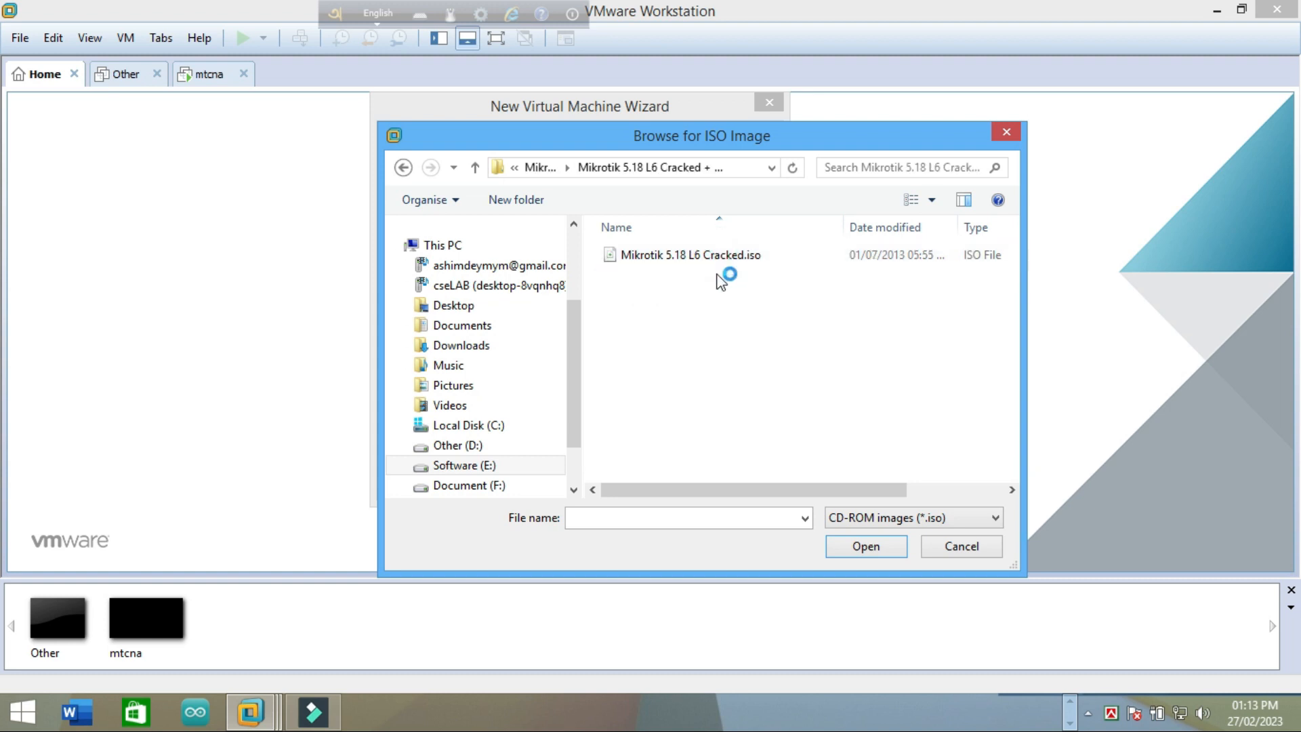
{"action": "left_click", "coordinate": [677, 261]}
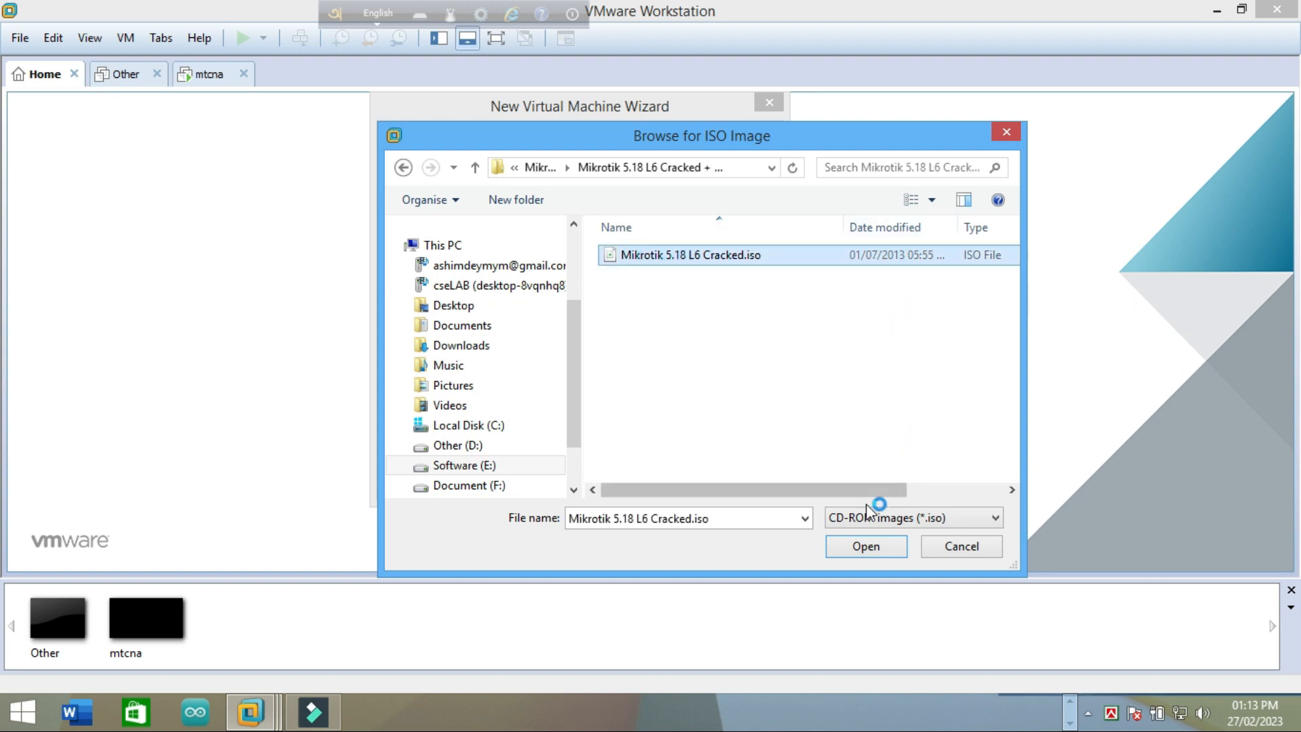
{"action": "left_click", "coordinate": [857, 546]}
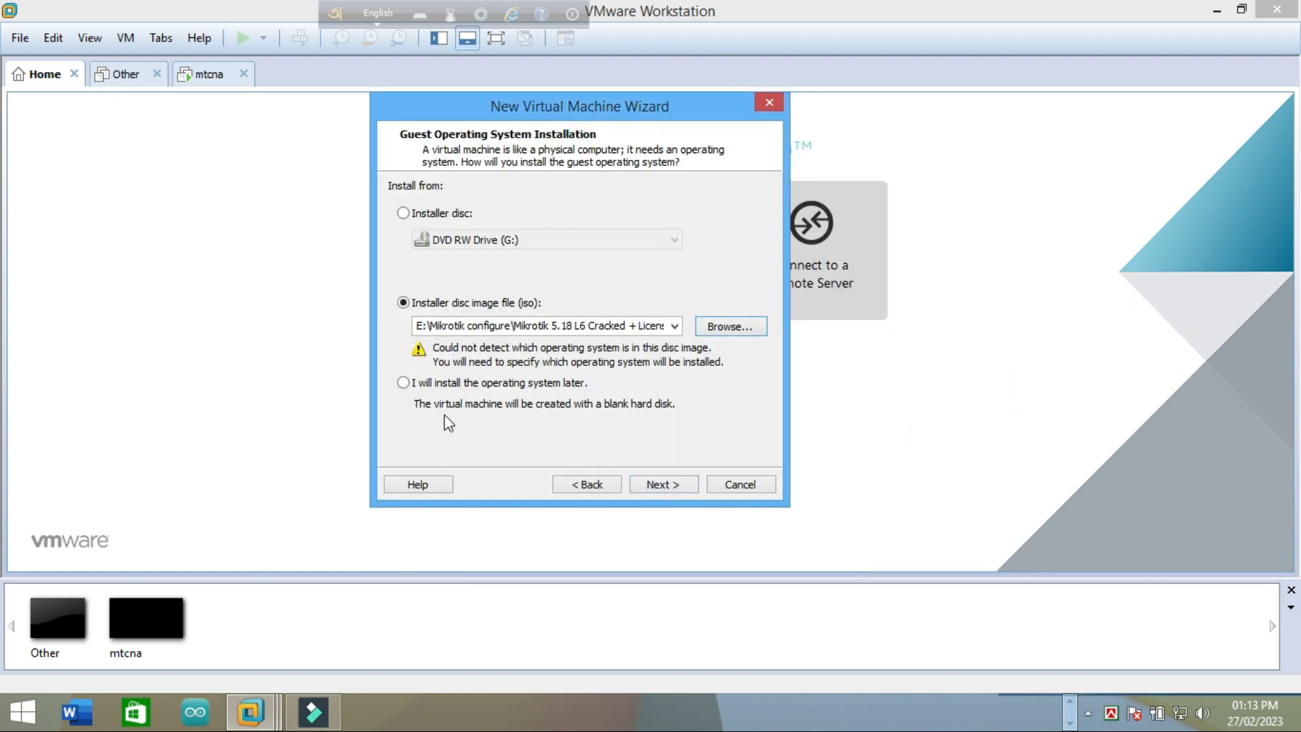
Step: Pick Other as both the guest operating system and its version, then proceed to naming
{"action": "left_click", "coordinate": [662, 485]}
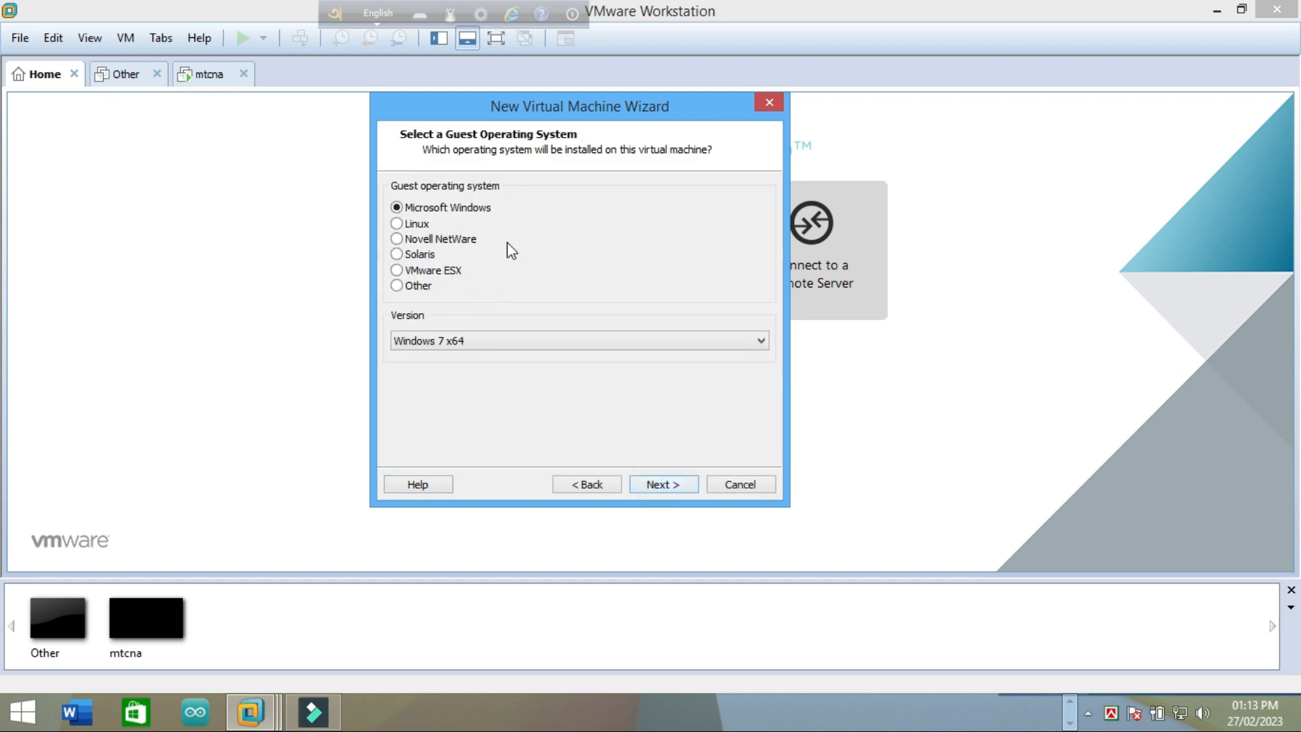
{"action": "left_click", "coordinate": [409, 286]}
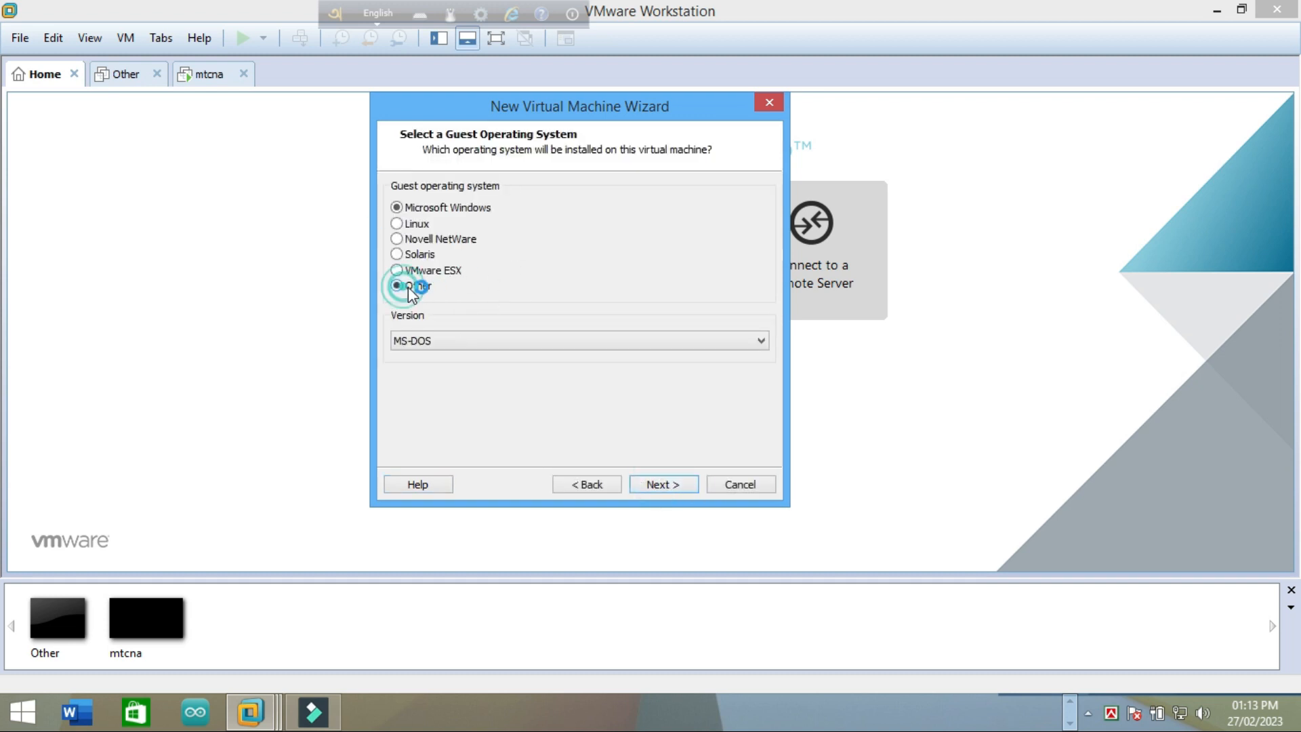
{"action": "left_click", "coordinate": [760, 342]}
{"action": "left_click", "coordinate": [499, 439]}
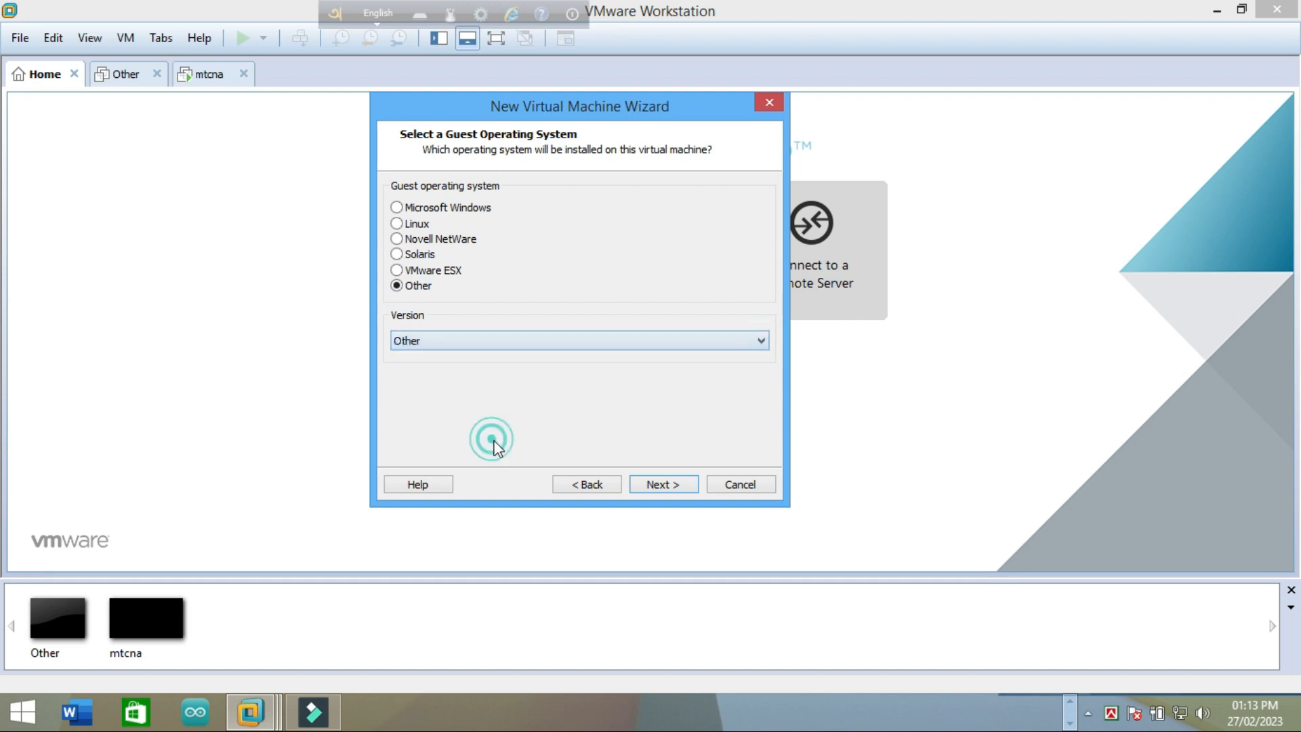
{"action": "left_click", "coordinate": [664, 483]}
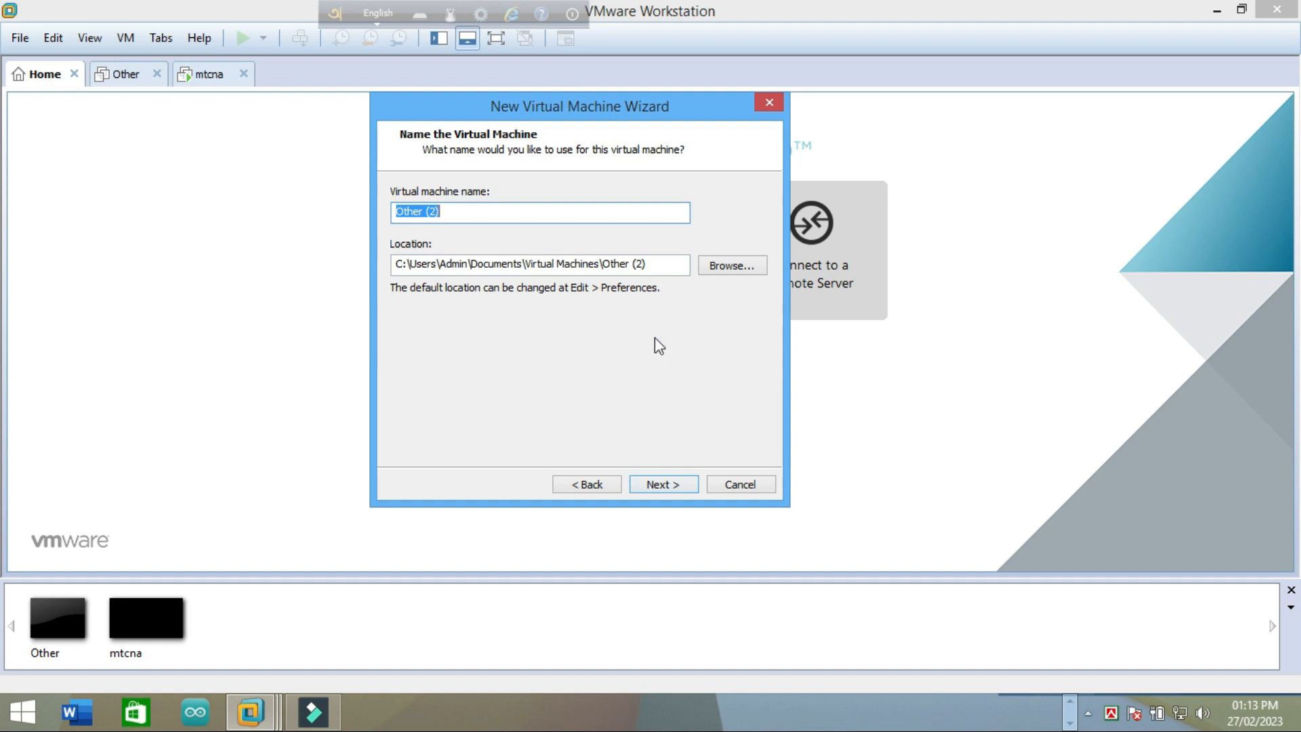
Step: Create a 'Mokrotik config' folder on drive D: and set it as the VM location
{"action": "left_click", "coordinate": [735, 265]}
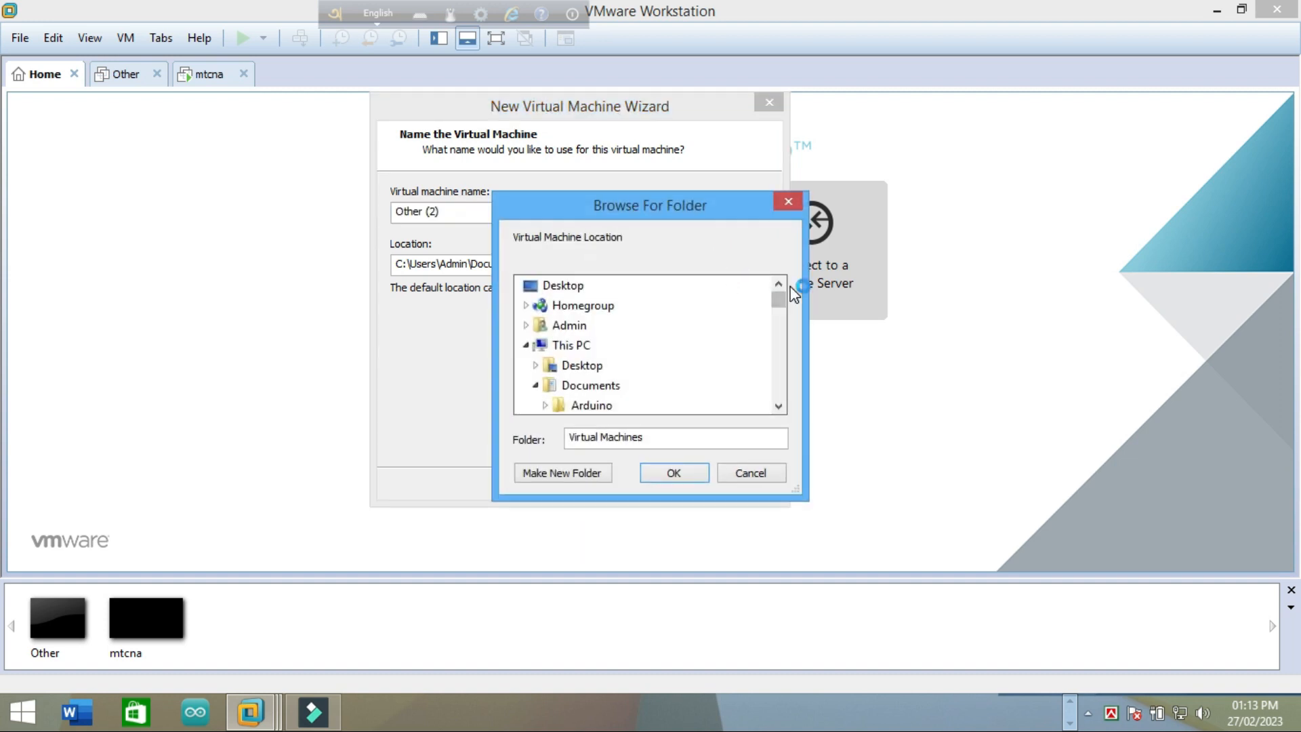
{"action": "left_click_drag", "start_coordinate": [778, 299], "coordinate": [786, 362]}
{"action": "left_click", "coordinate": [602, 365]}
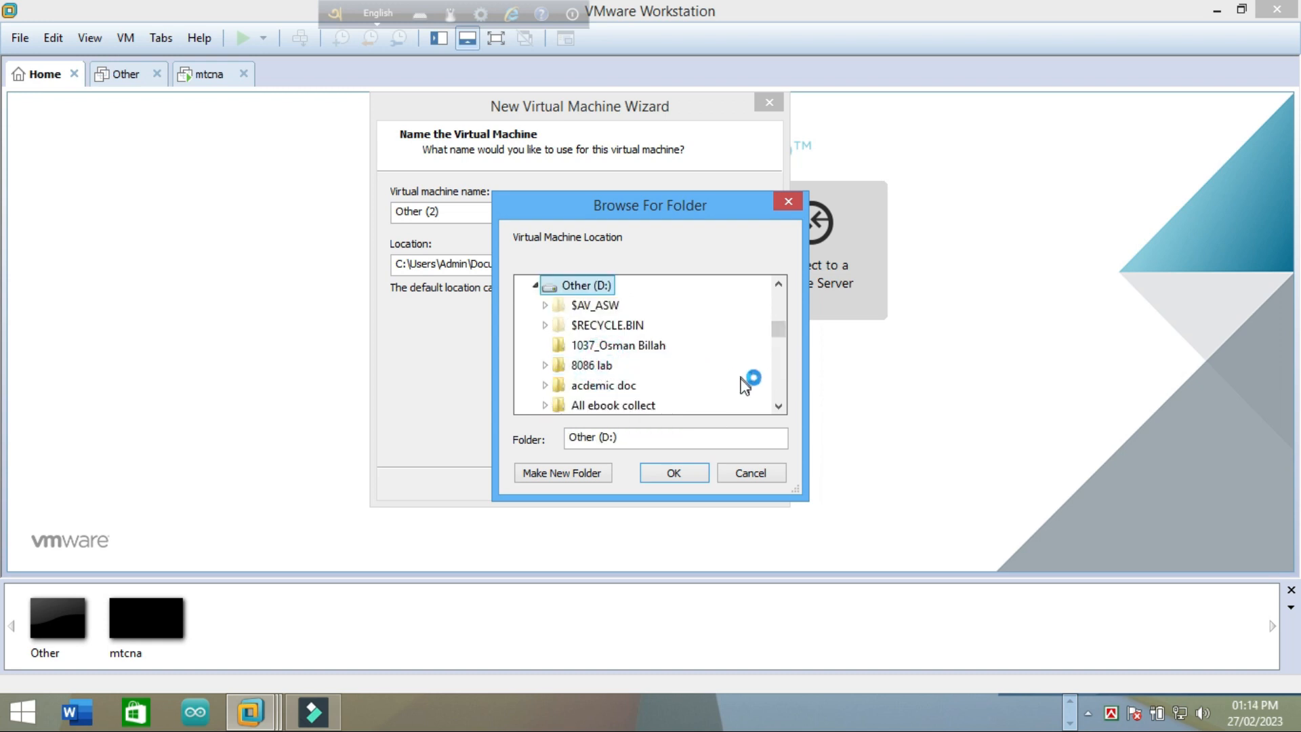
{"action": "left_click", "coordinate": [558, 473]}
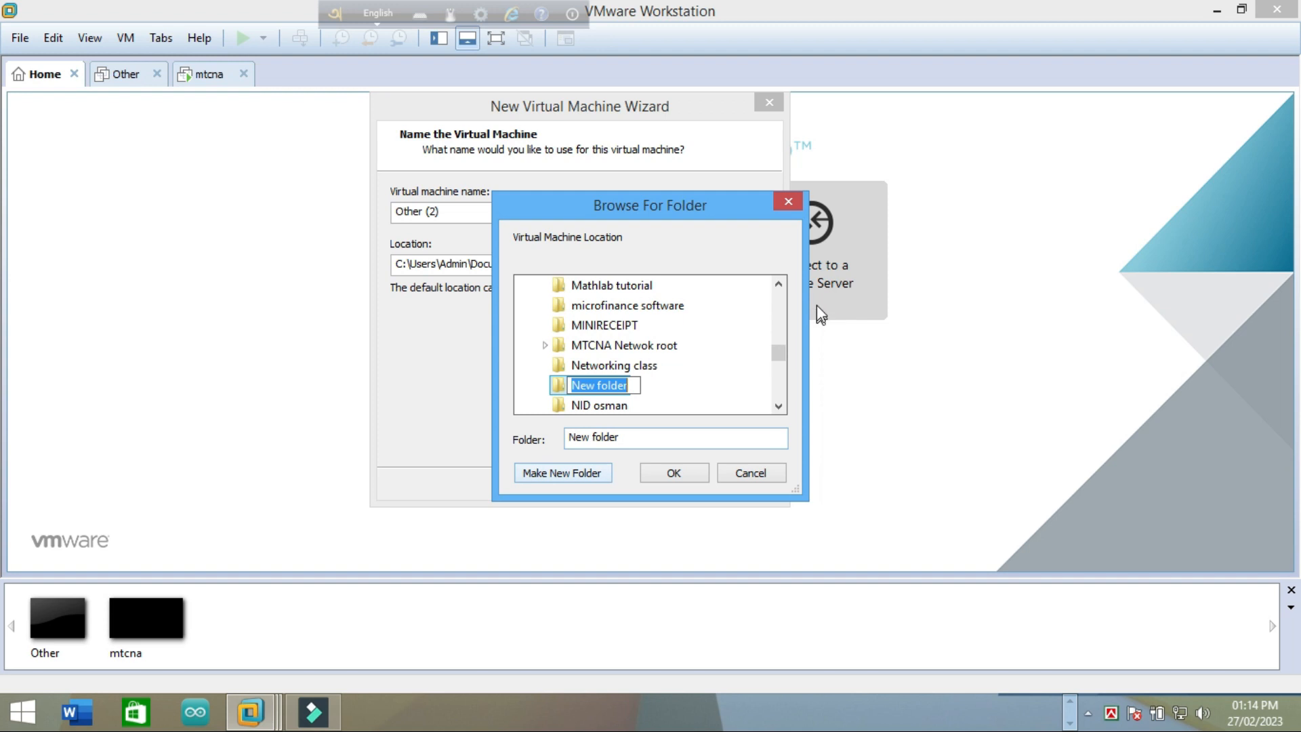
{"action": "type", "text": "Mok"}
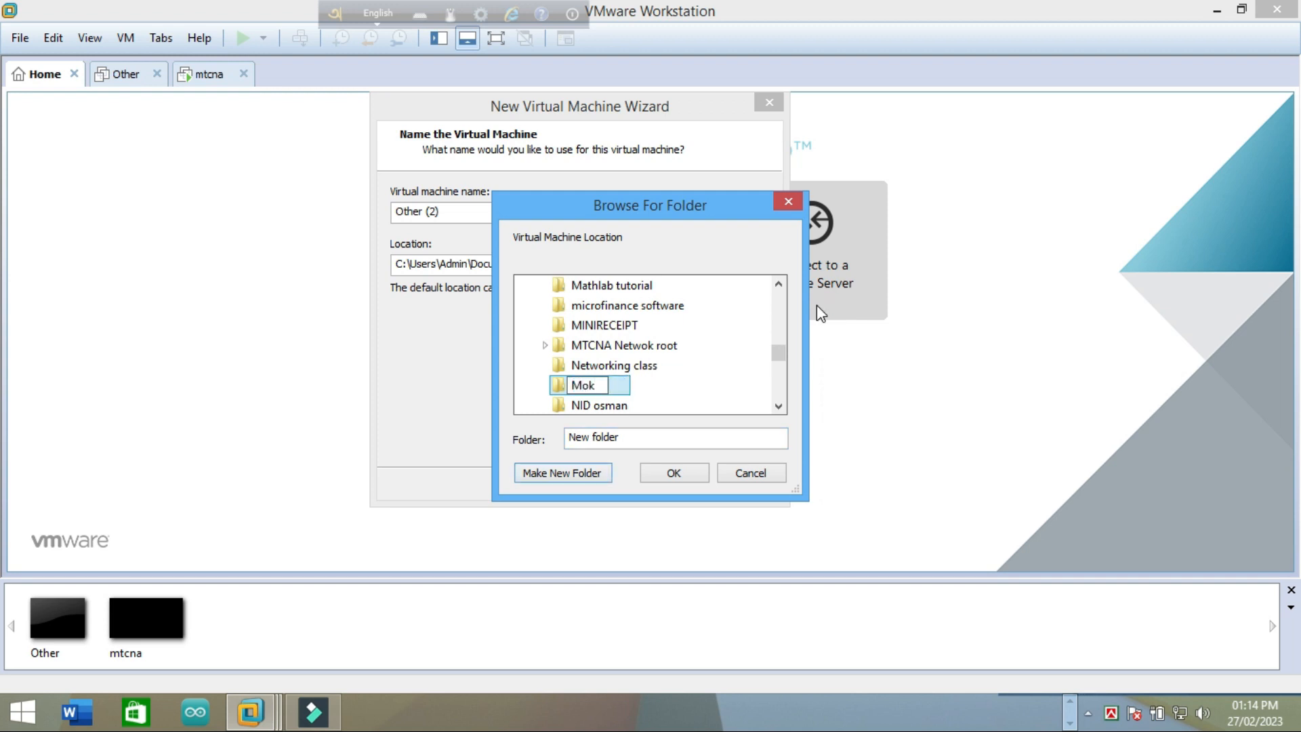
{"action": "type", "text": "rotik config a"}
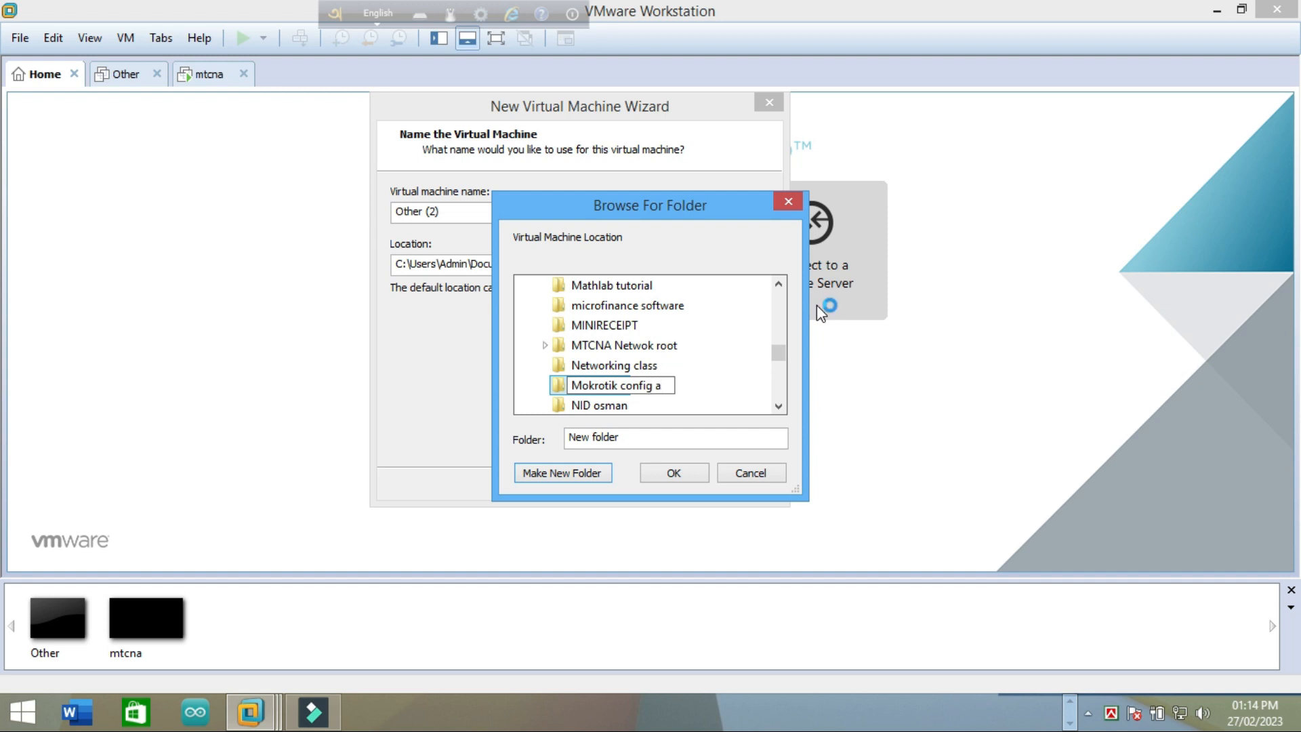
{"action": "key", "text": "BackSpace"}
{"action": "left_click", "coordinate": [728, 372]}
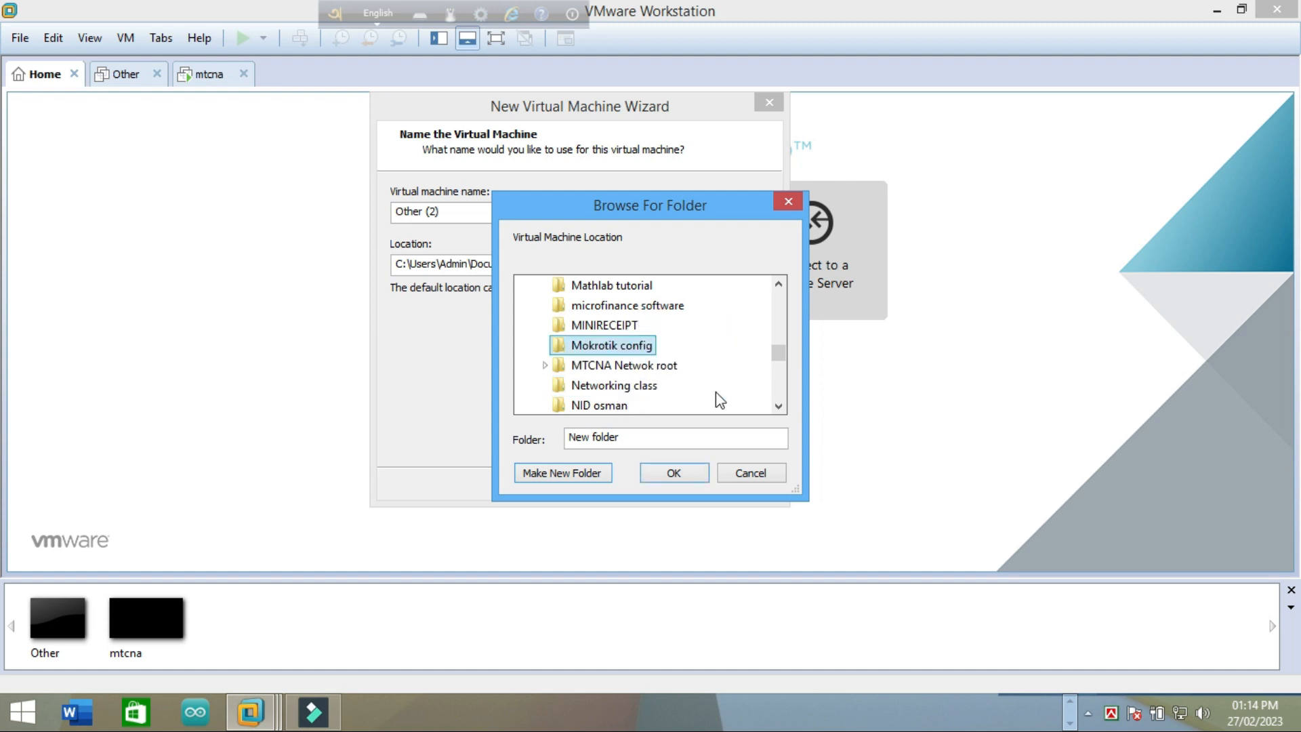
{"action": "left_click", "coordinate": [640, 346]}
{"action": "left_click", "coordinate": [674, 473]}
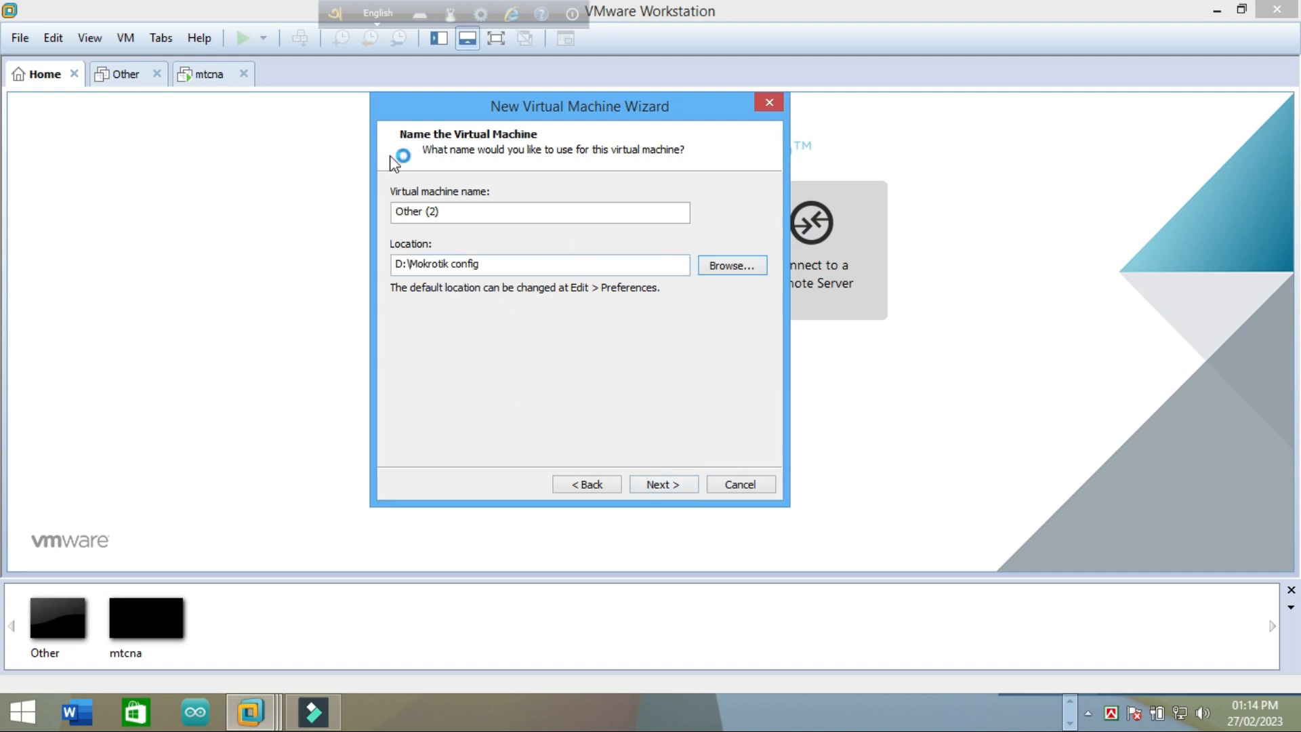
Step: Change the maximum disk size from 8.0 to 10 GB and continue to the Ready to Create summary
{"action": "left_click", "coordinate": [661, 484]}
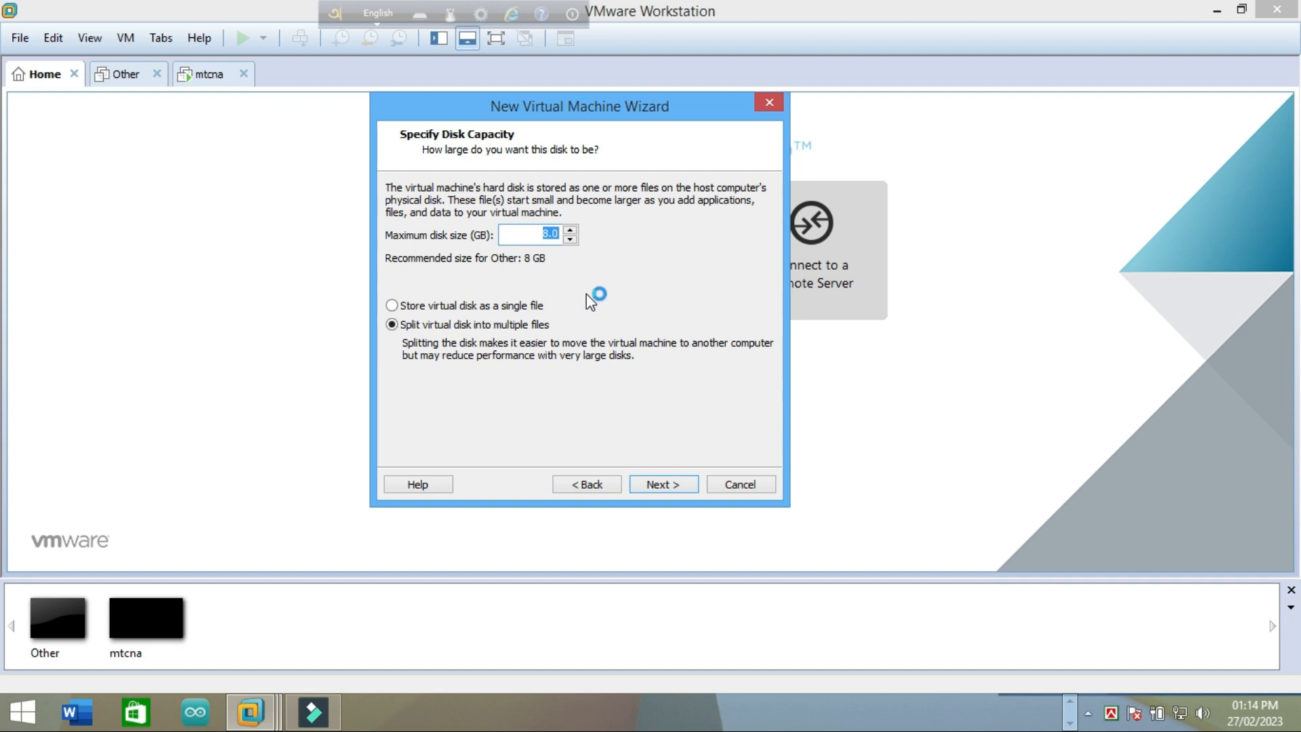
{"action": "left_click", "coordinate": [546, 233]}
{"action": "key", "text": "BackSpace"}
{"action": "type", "text": "10"}
{"action": "left_click", "coordinate": [671, 484]}
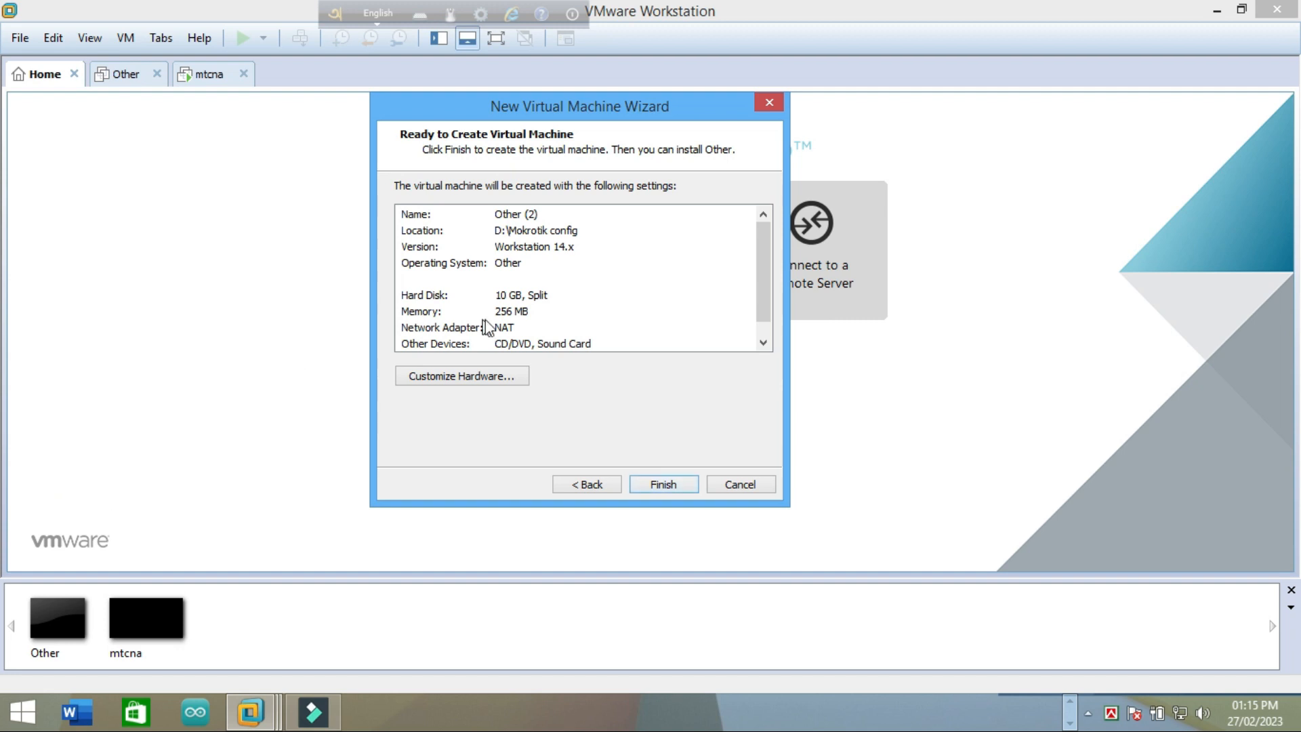
Step: In the hardware settings, raise the VM's memory to 512 MB
{"action": "left_click", "coordinate": [473, 378]}
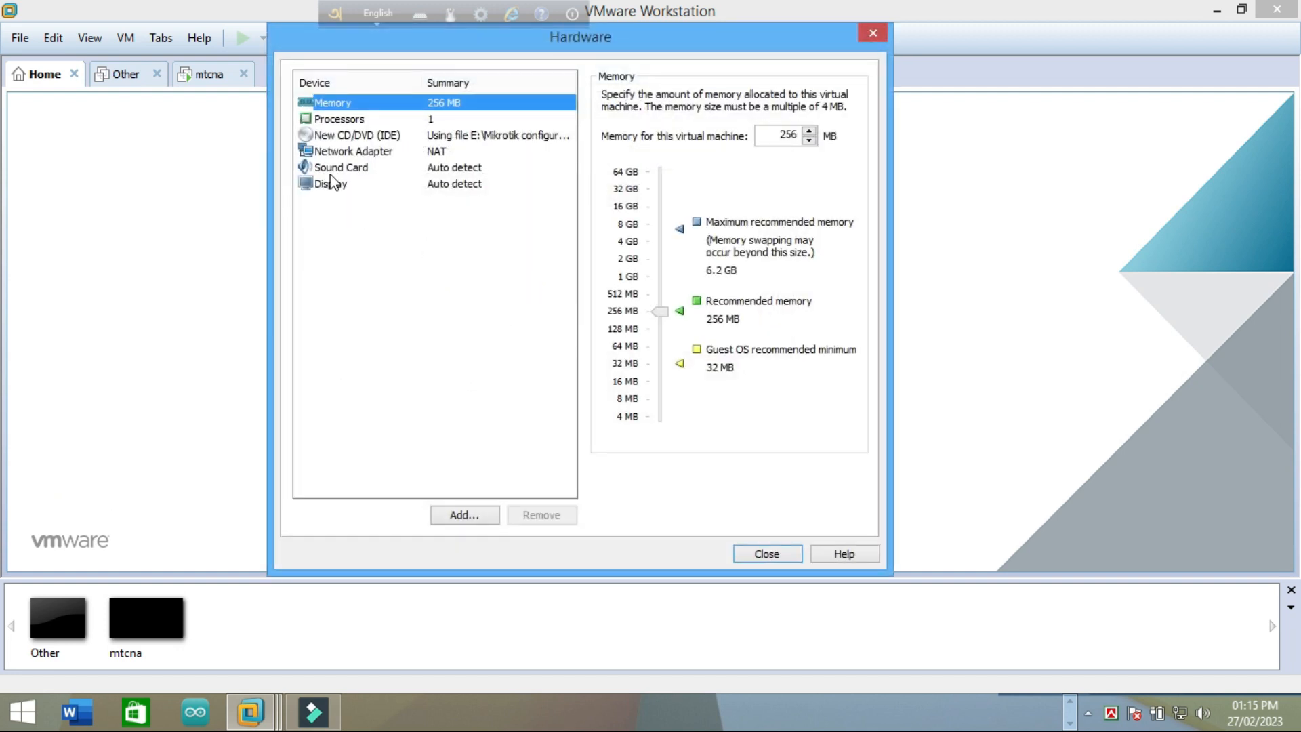
{"action": "left_click", "coordinate": [663, 316]}
{"action": "left_click_drag", "start_coordinate": [661, 315], "coordinate": [662, 299]}
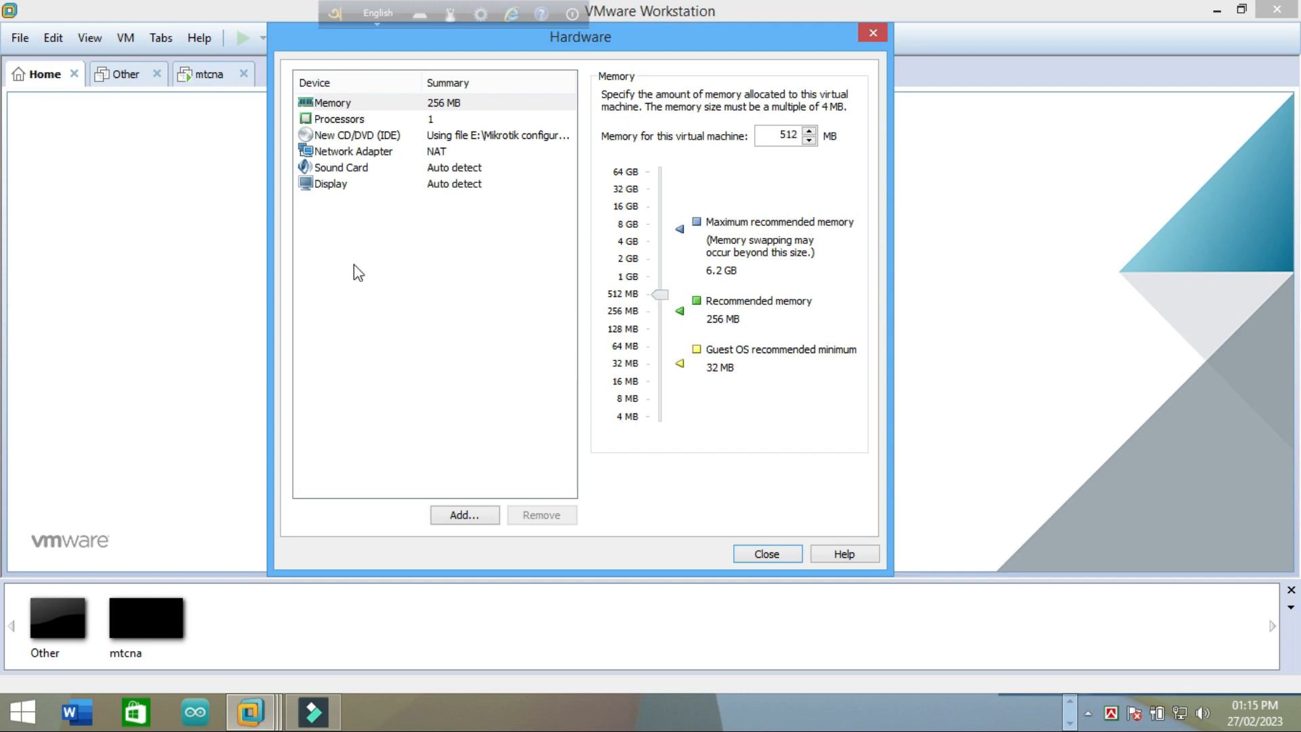
Step: Connect the network adapter to custom network VMnet0, then start adding hardware
{"action": "left_click", "coordinate": [373, 156]}
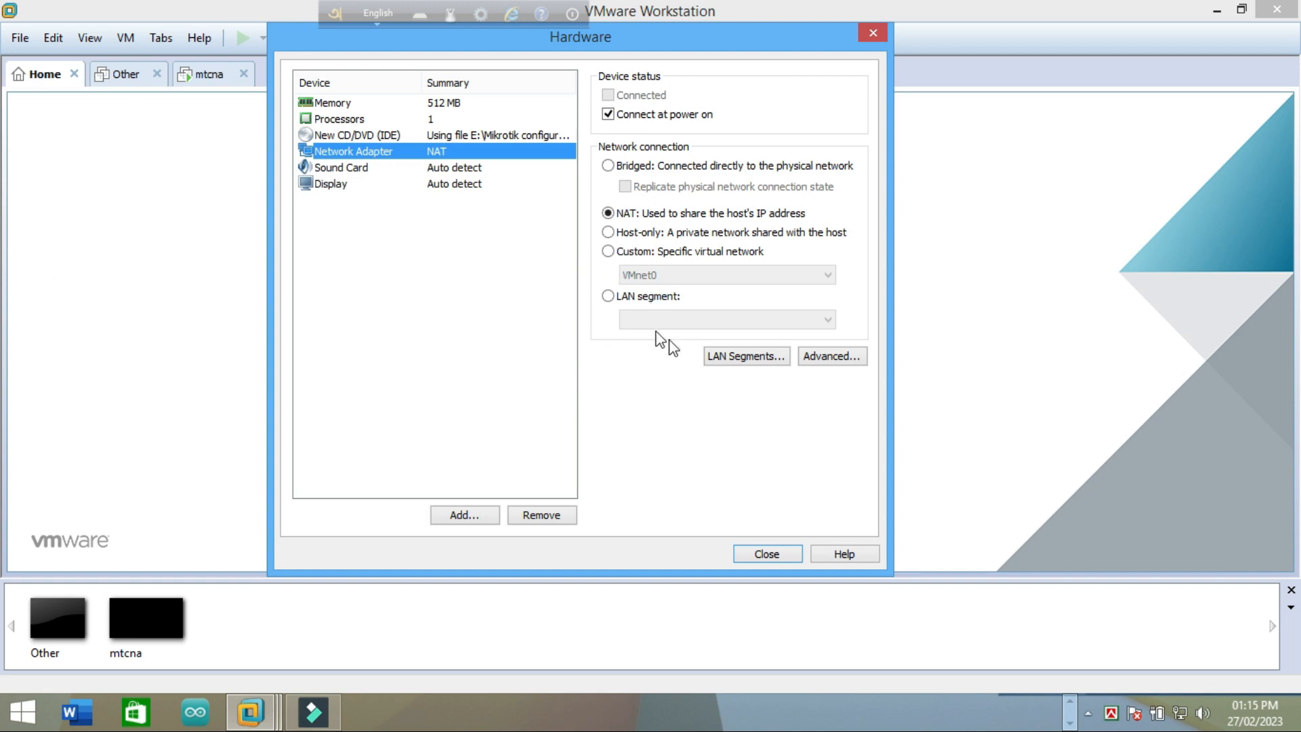
{"action": "left_click", "coordinate": [608, 251]}
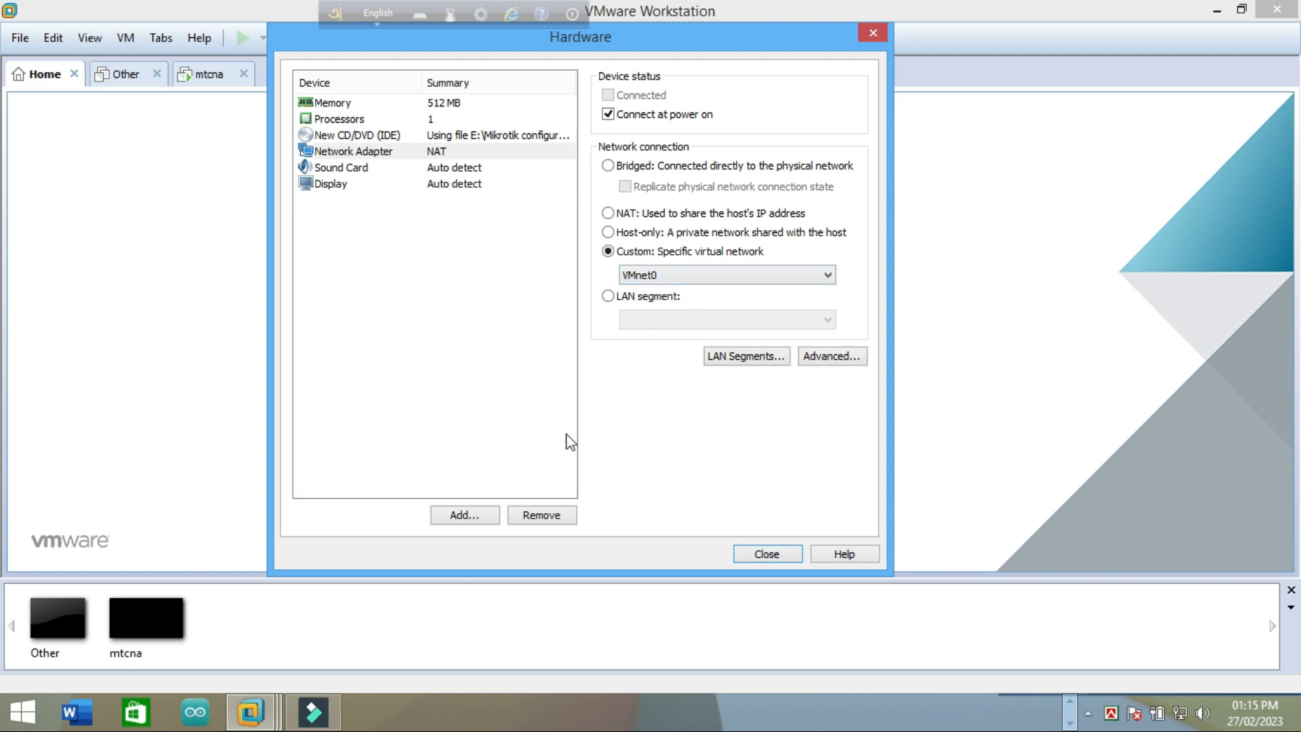
{"action": "left_click", "coordinate": [472, 517]}
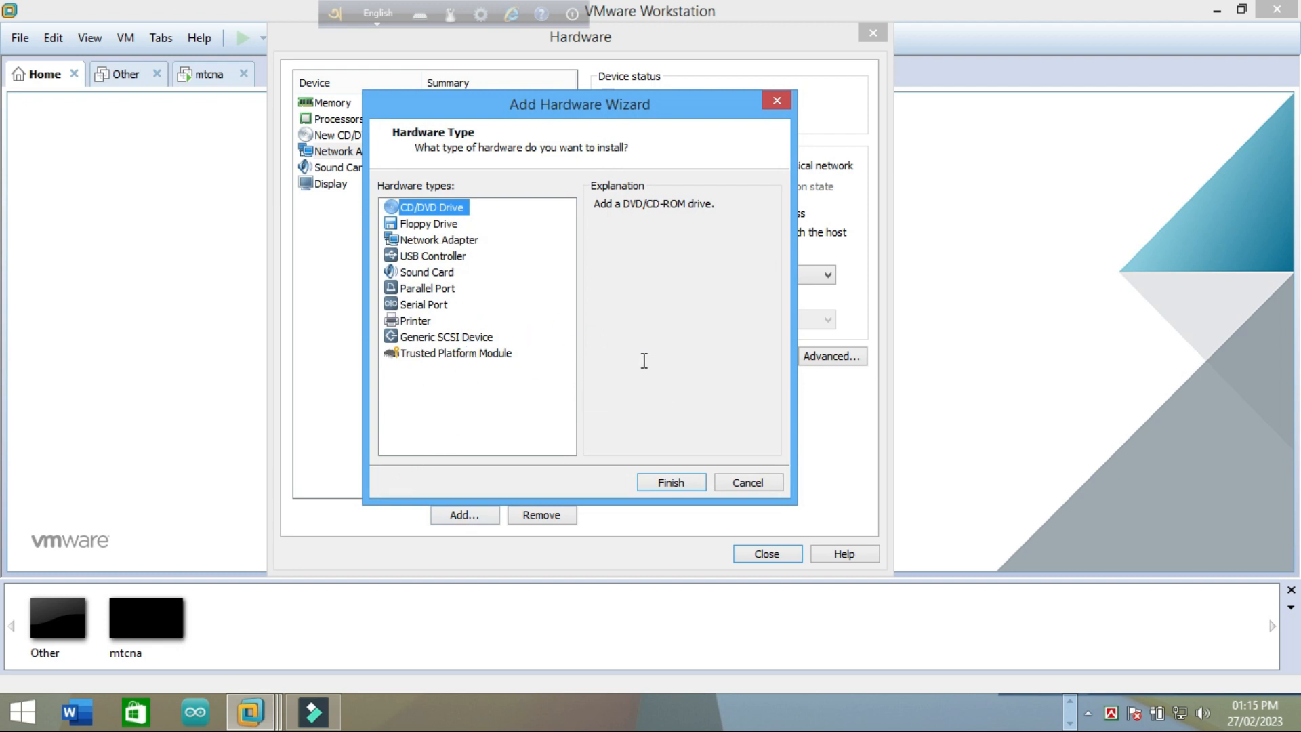
Step: Add a second network adapter using NAT, check both adapters, and close the hardware settings
{"action": "left_click", "coordinate": [444, 242]}
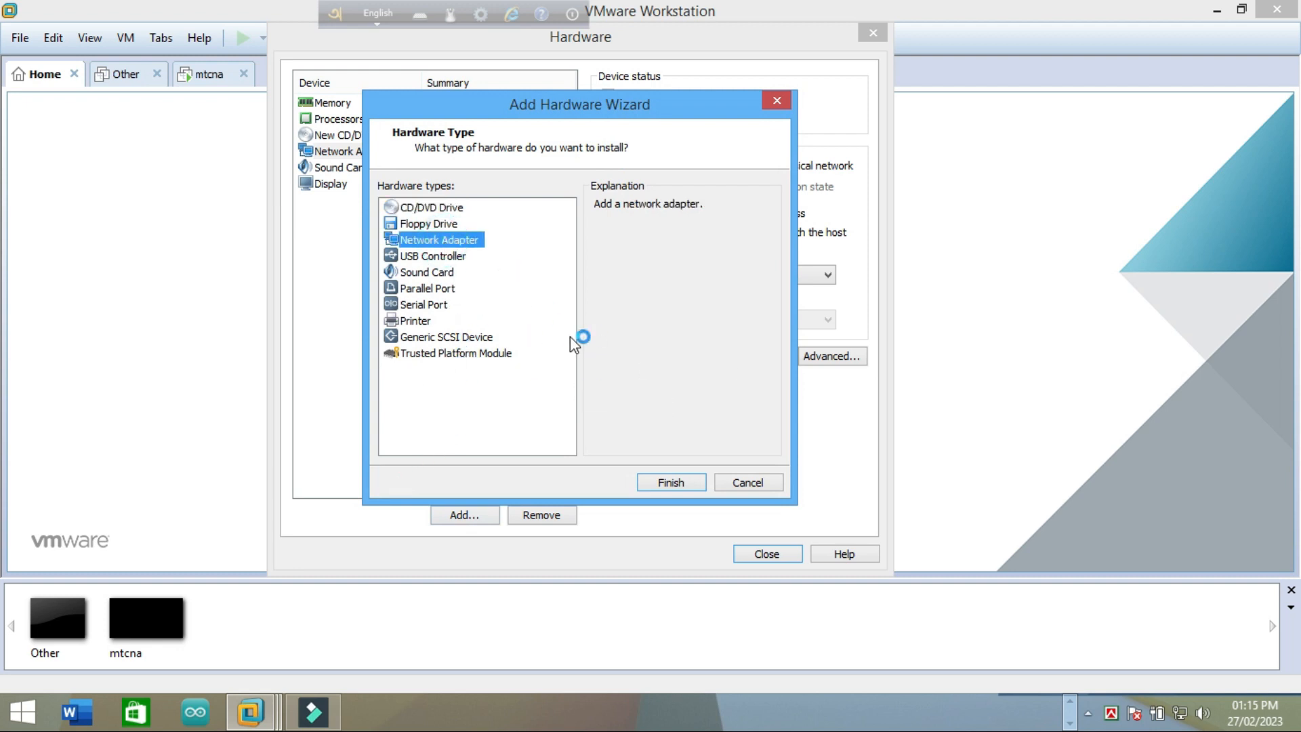
{"action": "left_click", "coordinate": [660, 482]}
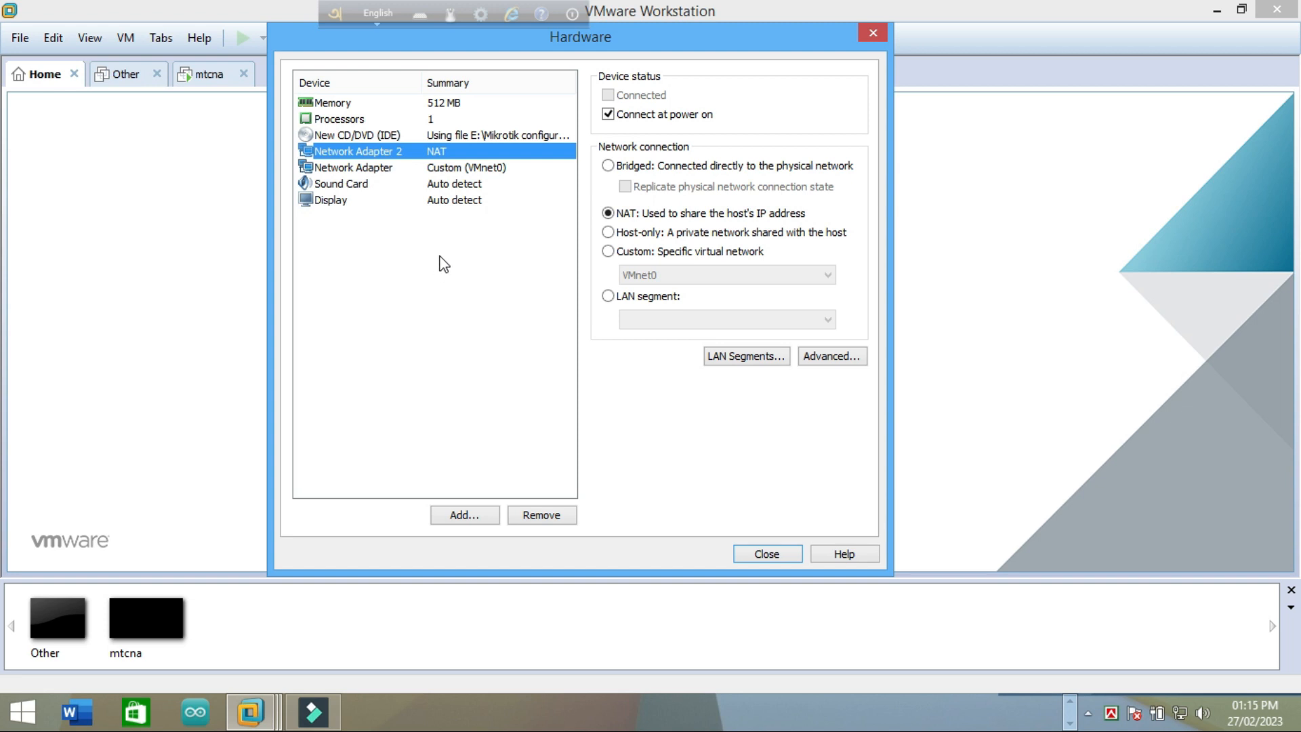
{"action": "left_click", "coordinate": [455, 173]}
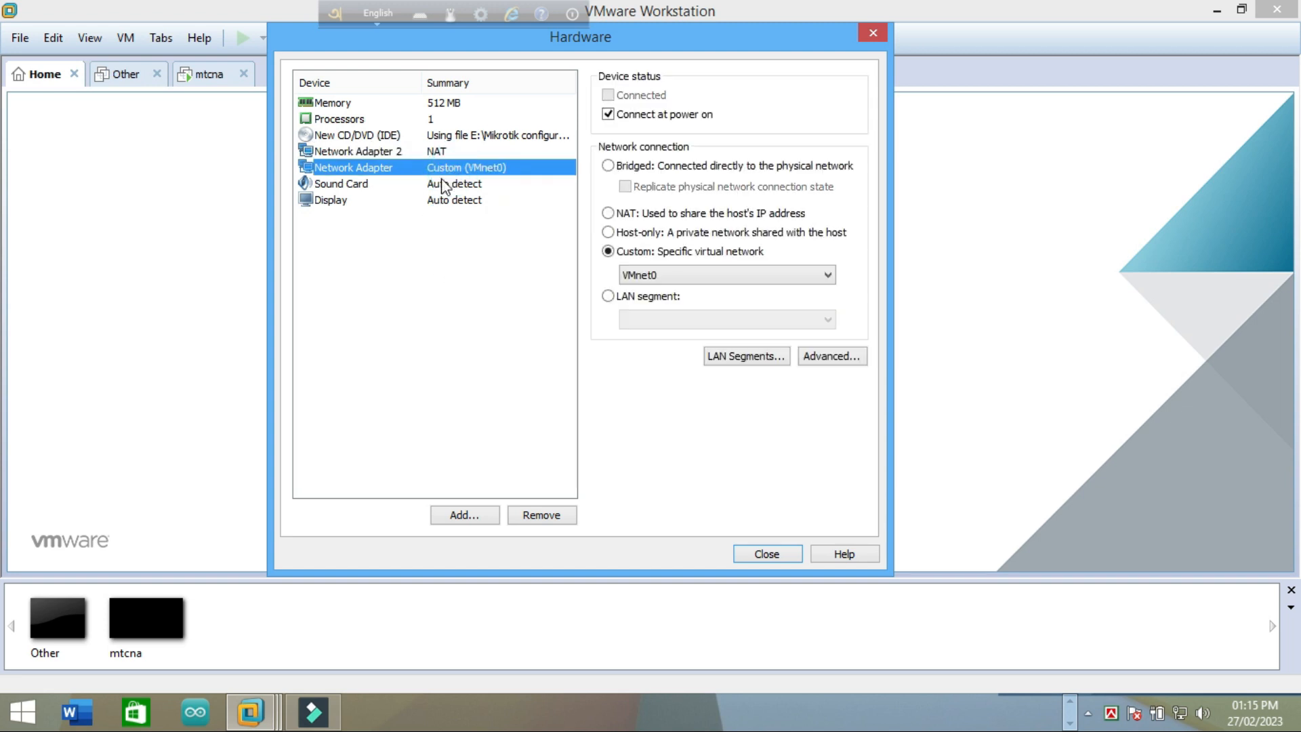
{"action": "left_click", "coordinate": [412, 152]}
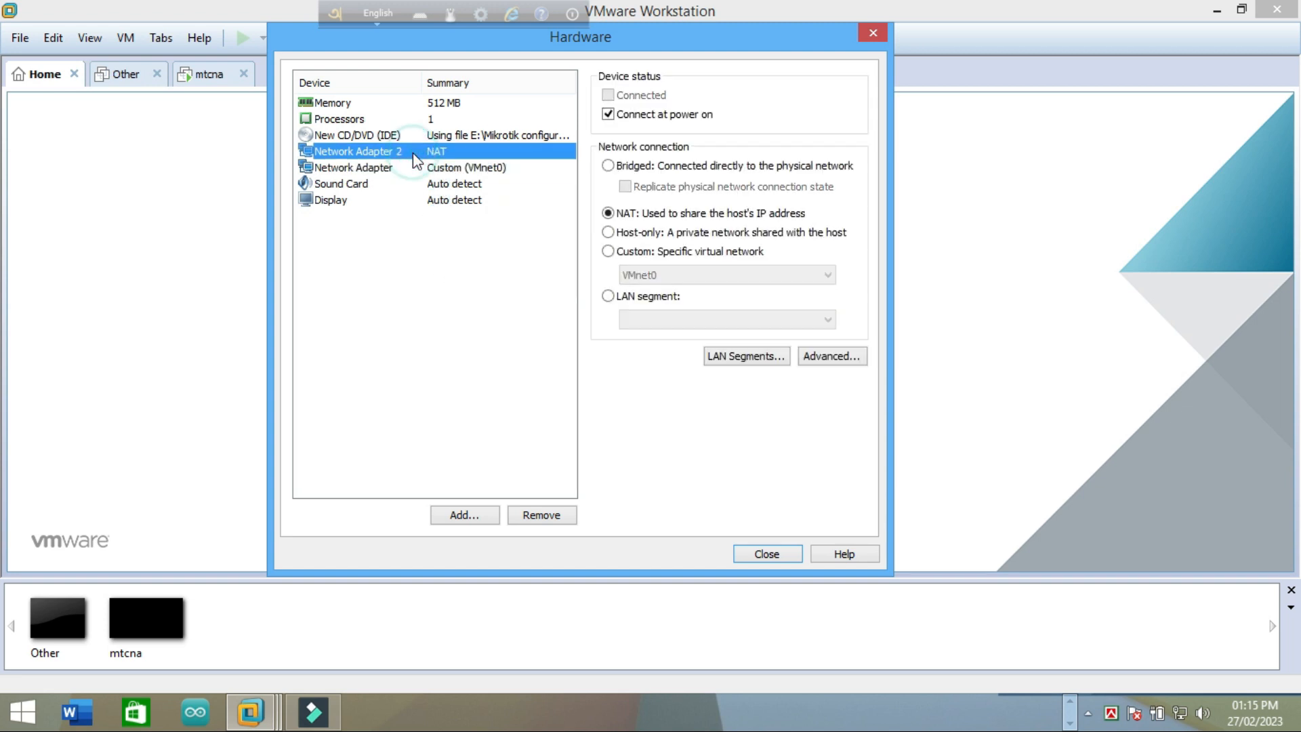
{"action": "left_click", "coordinate": [428, 168]}
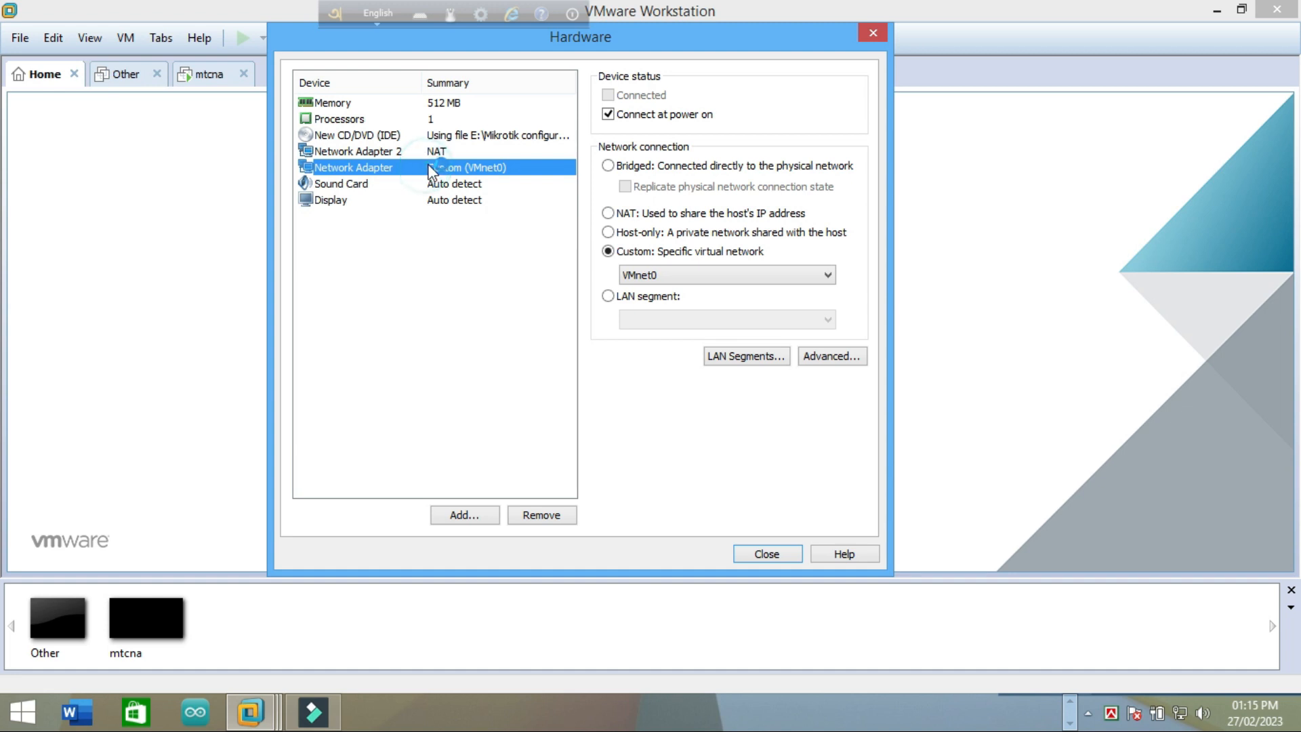
{"action": "left_click", "coordinate": [460, 306]}
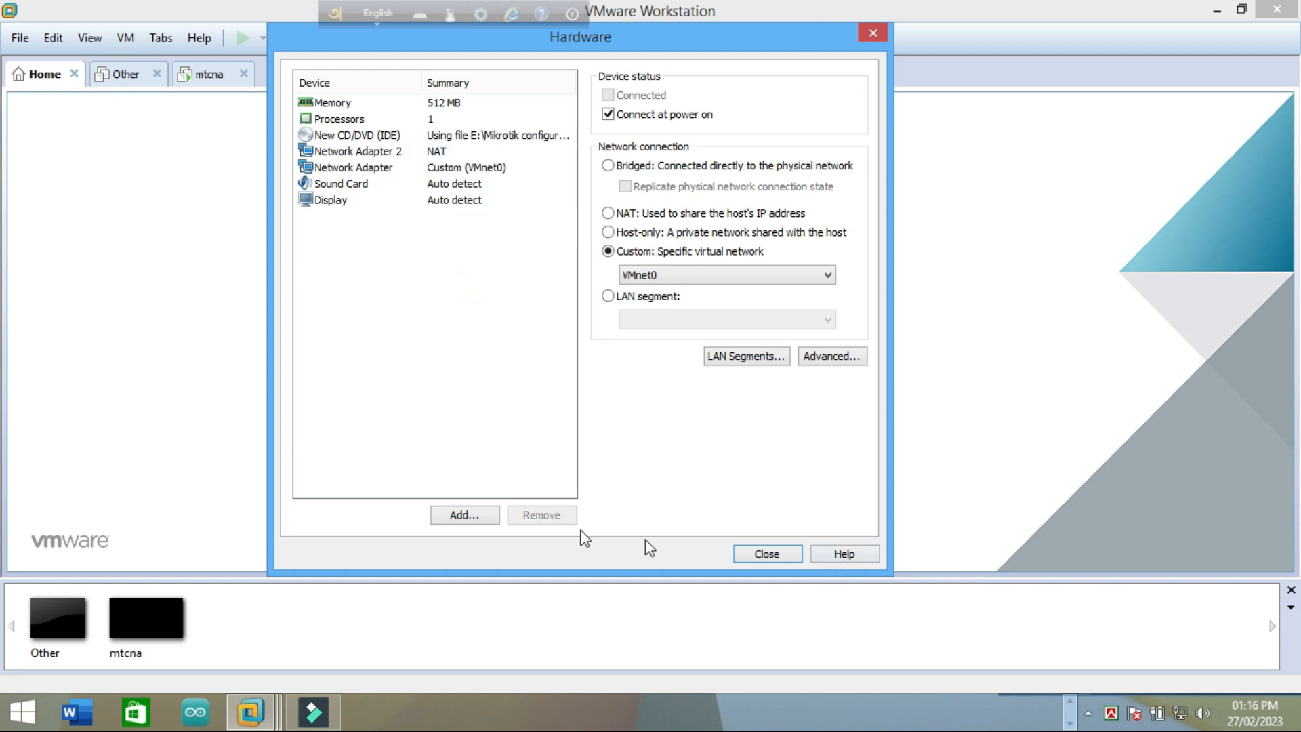
{"action": "left_click", "coordinate": [765, 554]}
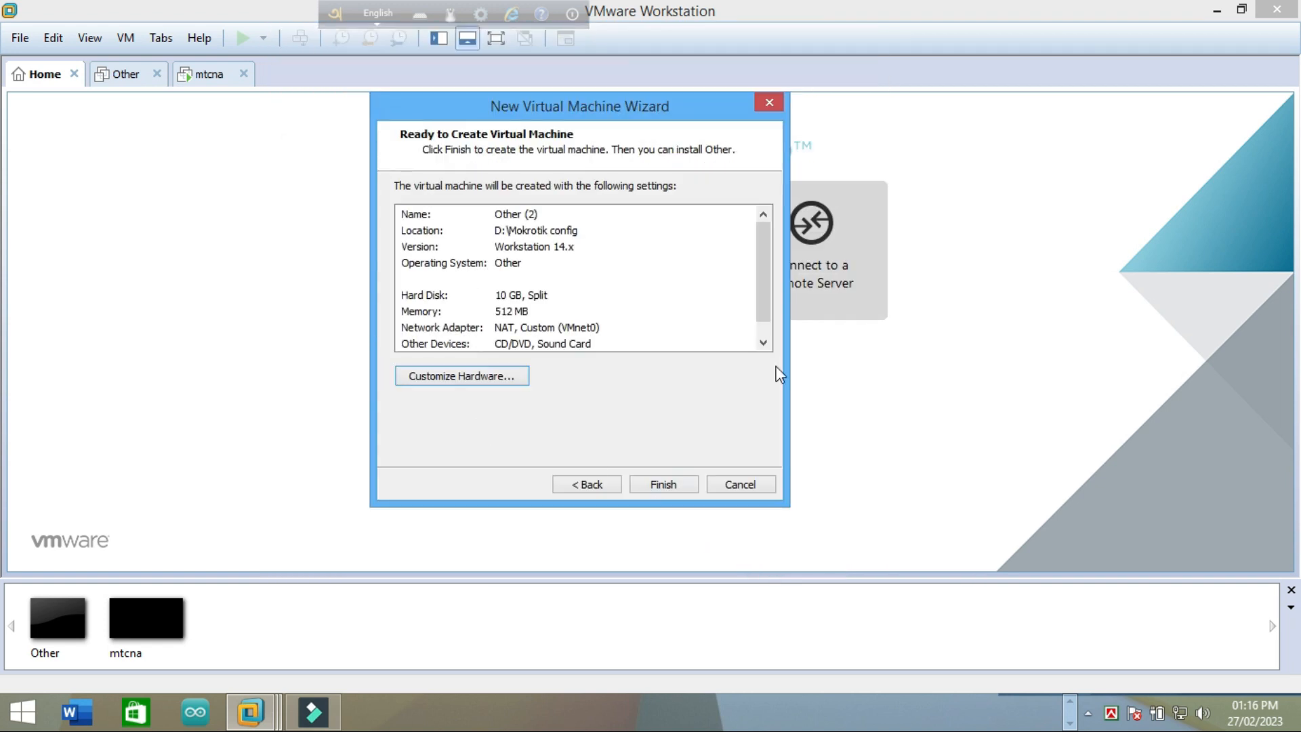
Step: Finish creating the Other (2) VM and power it on to reach the MikroTik installer
{"action": "left_click", "coordinate": [667, 484]}
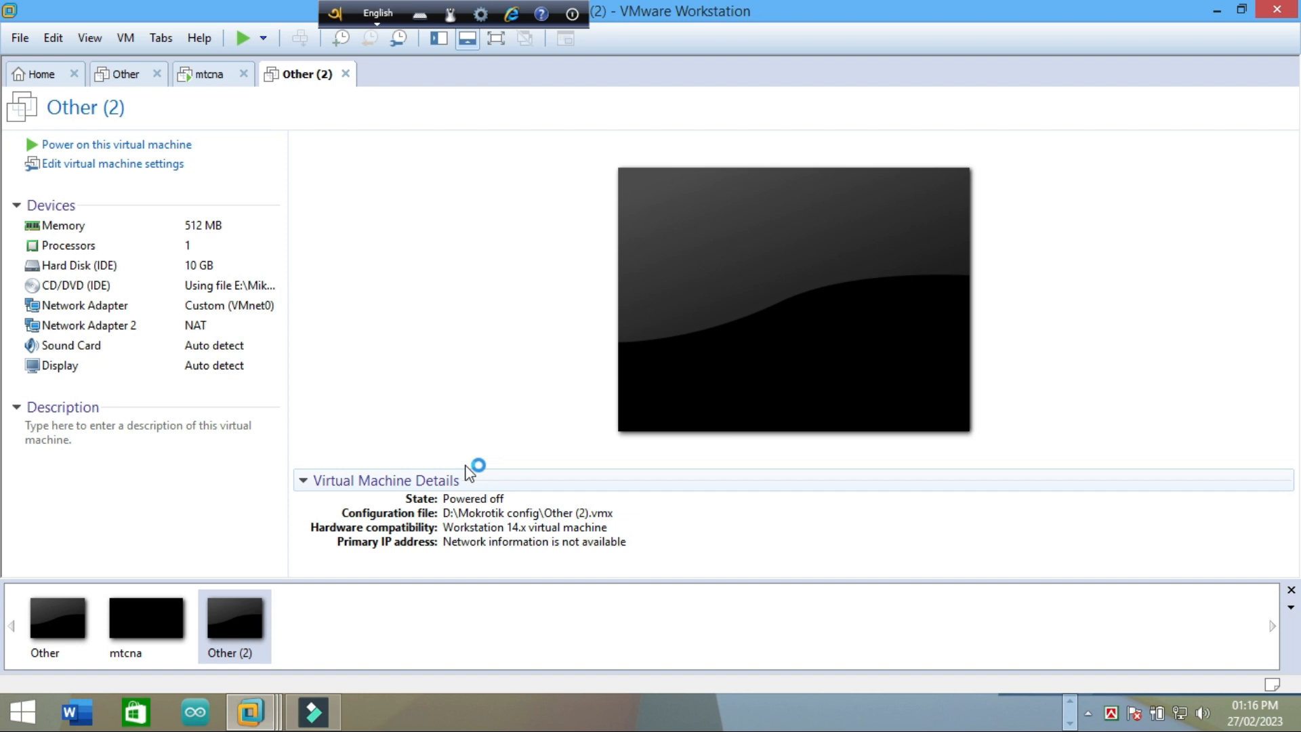
{"action": "left_click", "coordinate": [241, 39]}
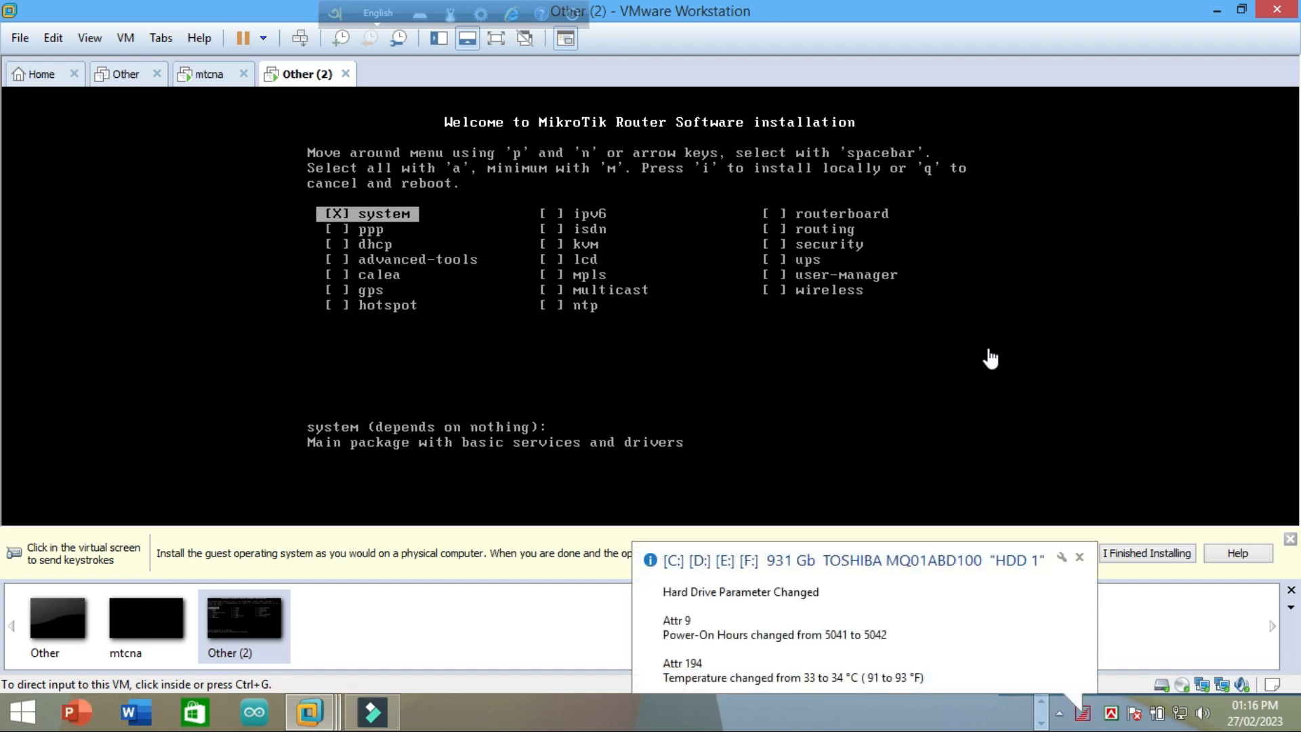
Step: Focus the router VM and press 'a' to check all MikroTik packages in the installer
{"action": "left_click", "coordinate": [800, 313]}
{"action": "key", "text": "a"}
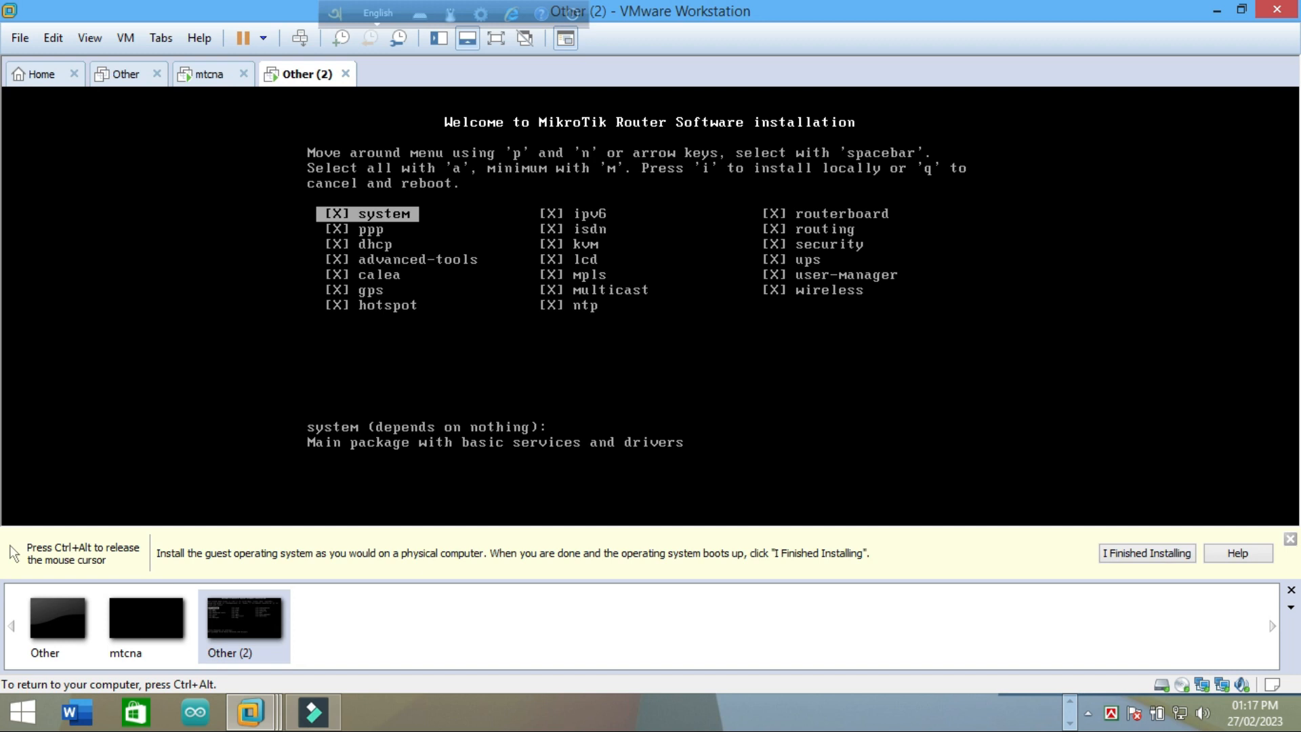
Step: Install the RouterOS 5.18 packages, answering 'y' to keep the old configuration, then reboot
{"action": "key", "text": "i"}
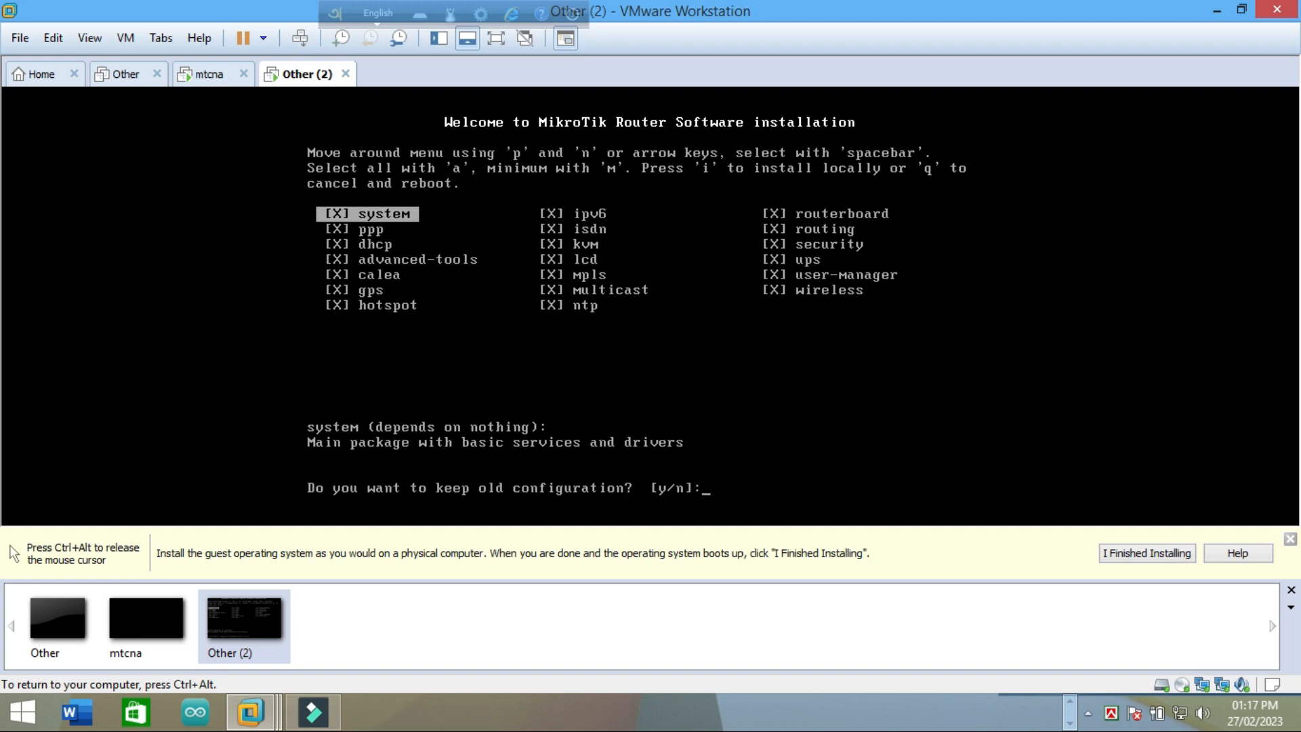
{"action": "type", "text": "y/n]:"}
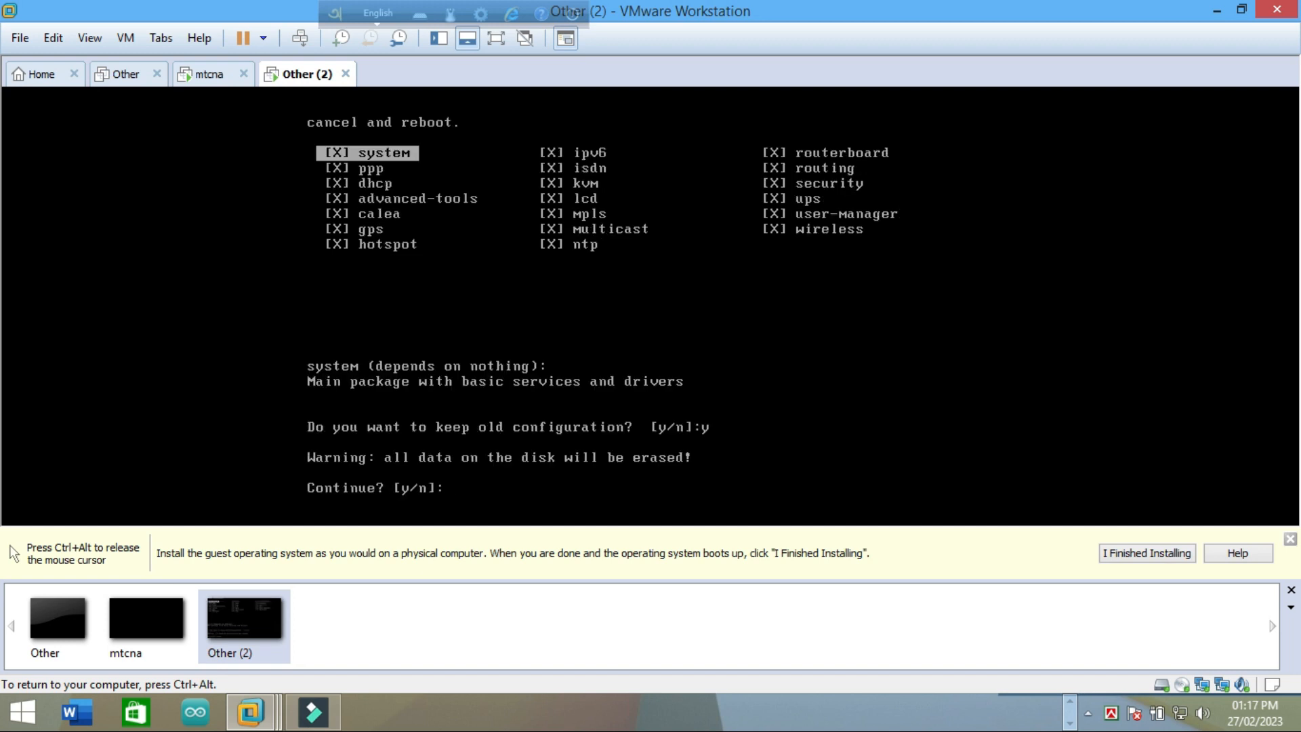
{"action": "type", "text": "y"}
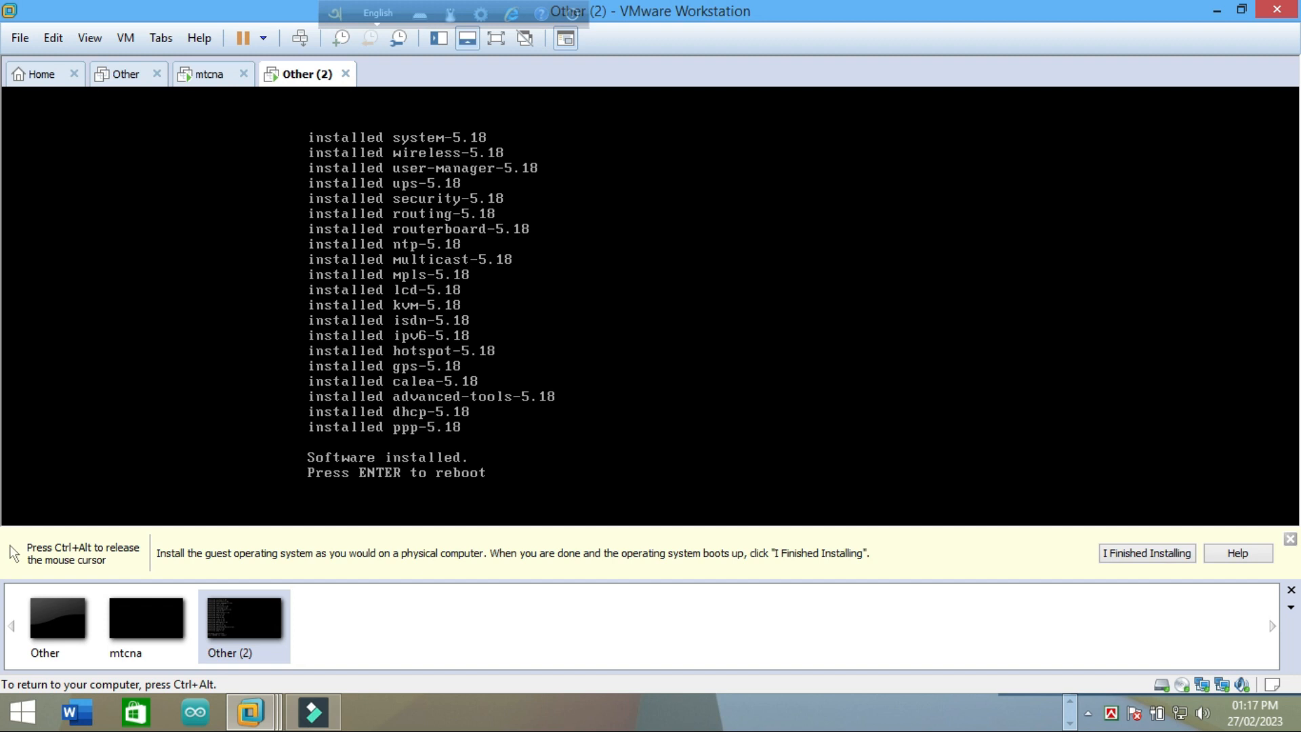
{"action": "key", "text": "Return"}
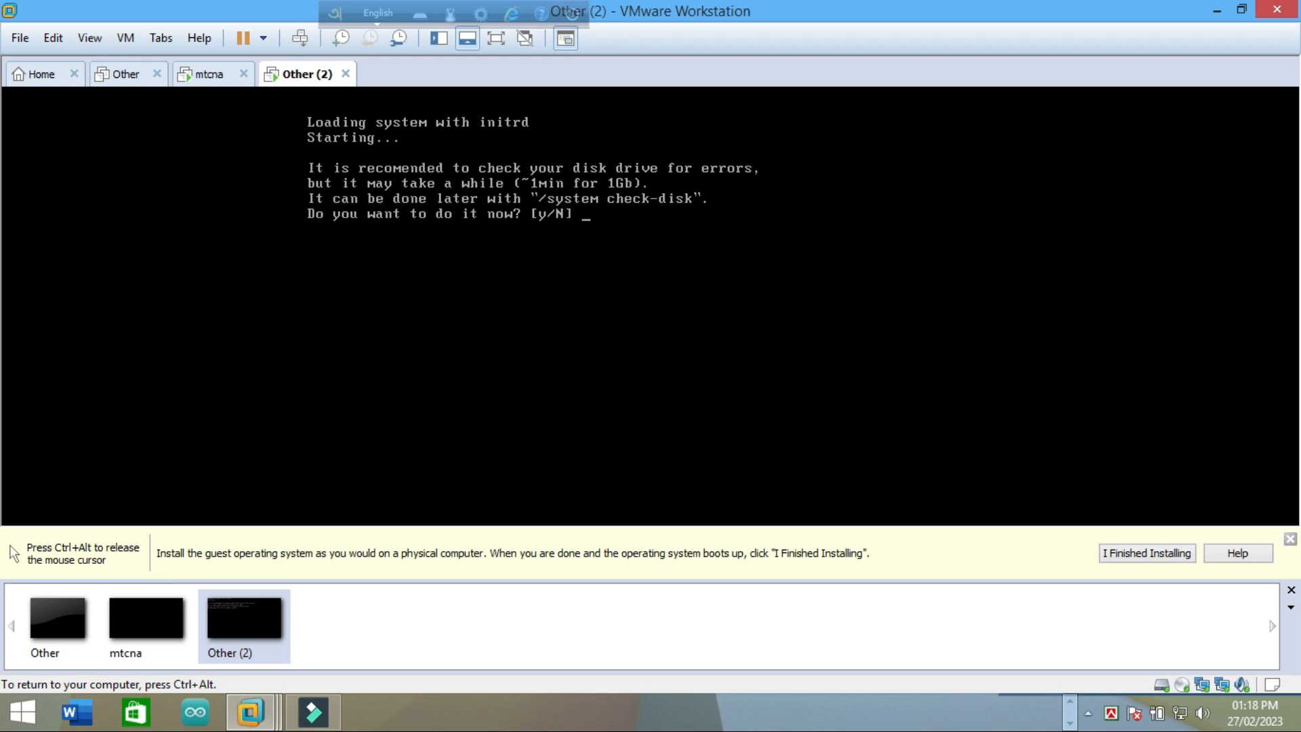
Step: Answer 'Y' to the disk check so the rebooted router reaches the login prompt
{"action": "type", "text": "Y"}
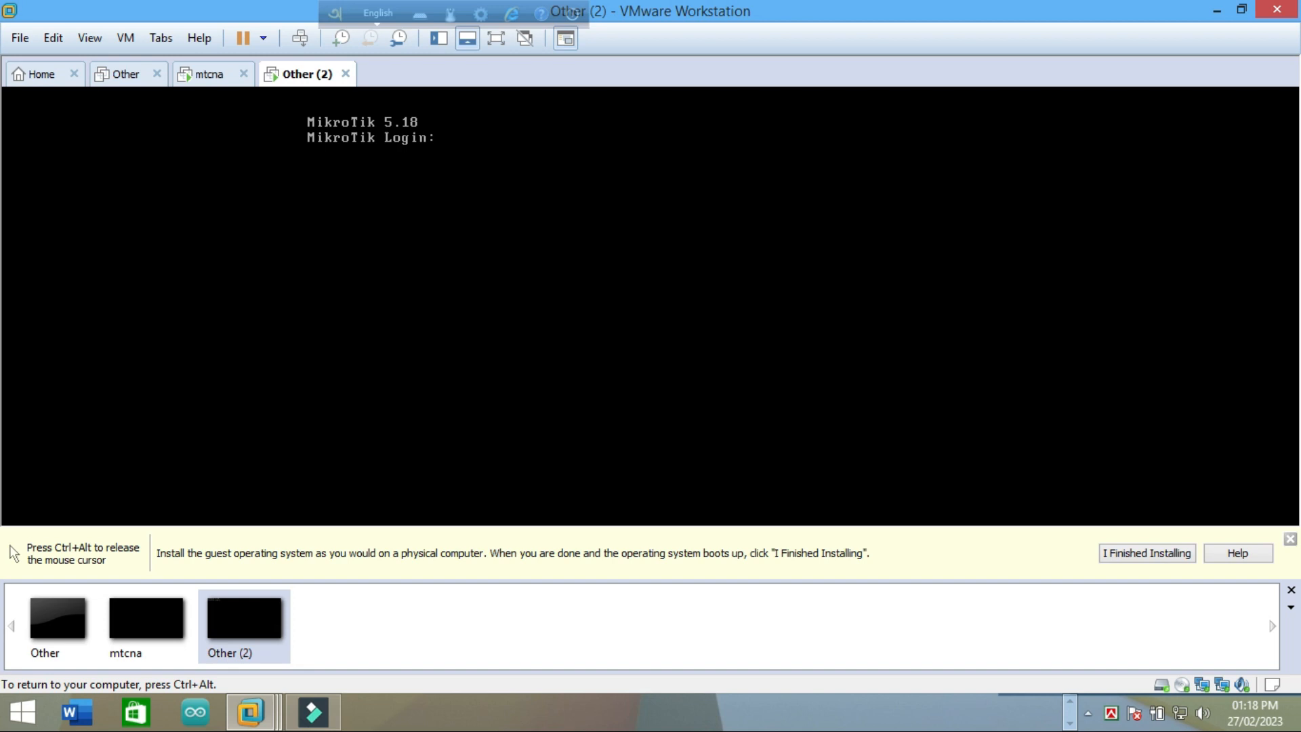
Step: Log in as admin with a blank password to reach the RouterOS 5.18 command prompt
{"action": "type", "text": "aa"}
{"action": "key", "text": "BackSpace"}
{"action": "type", "text": "dmin"}
{"action": "key", "text": "Return"}
{"action": "key", "text": "Return"}
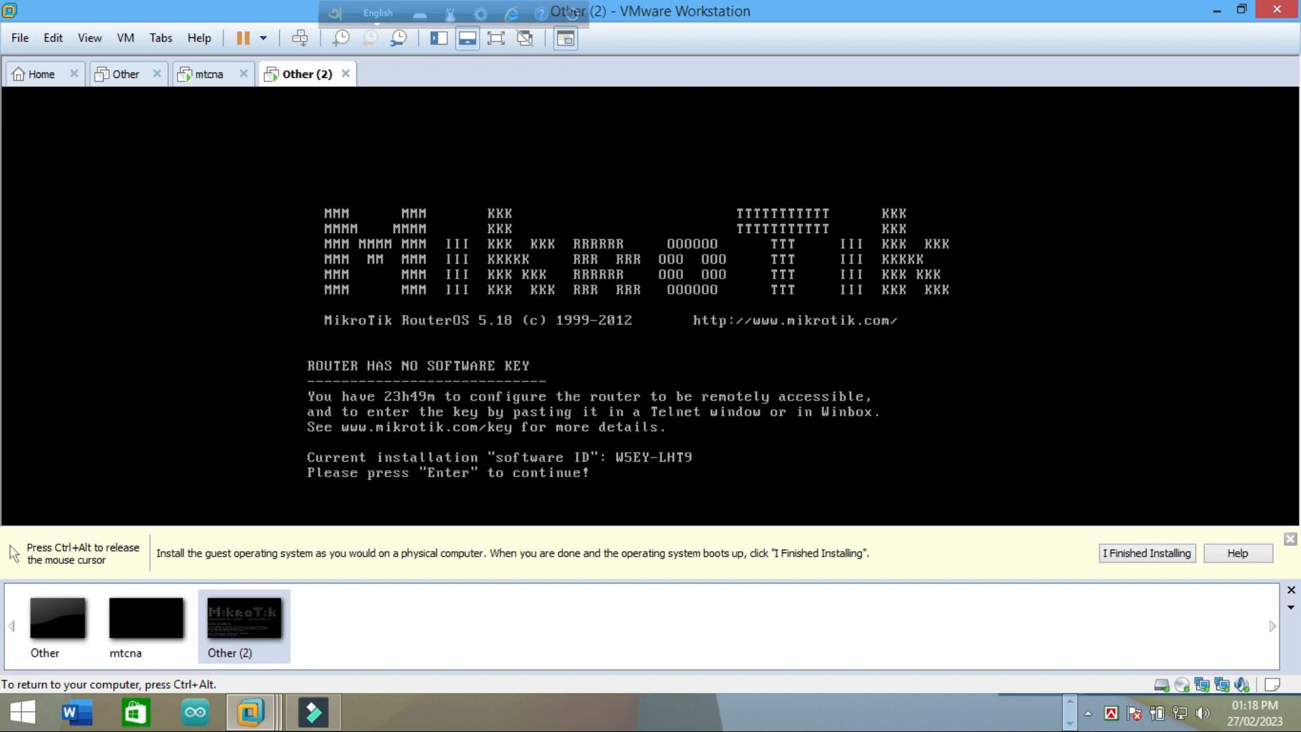
{"action": "key", "text": "Return"}
{"action": "key", "text": "Return"}
{"action": "key", "text": "Return"}
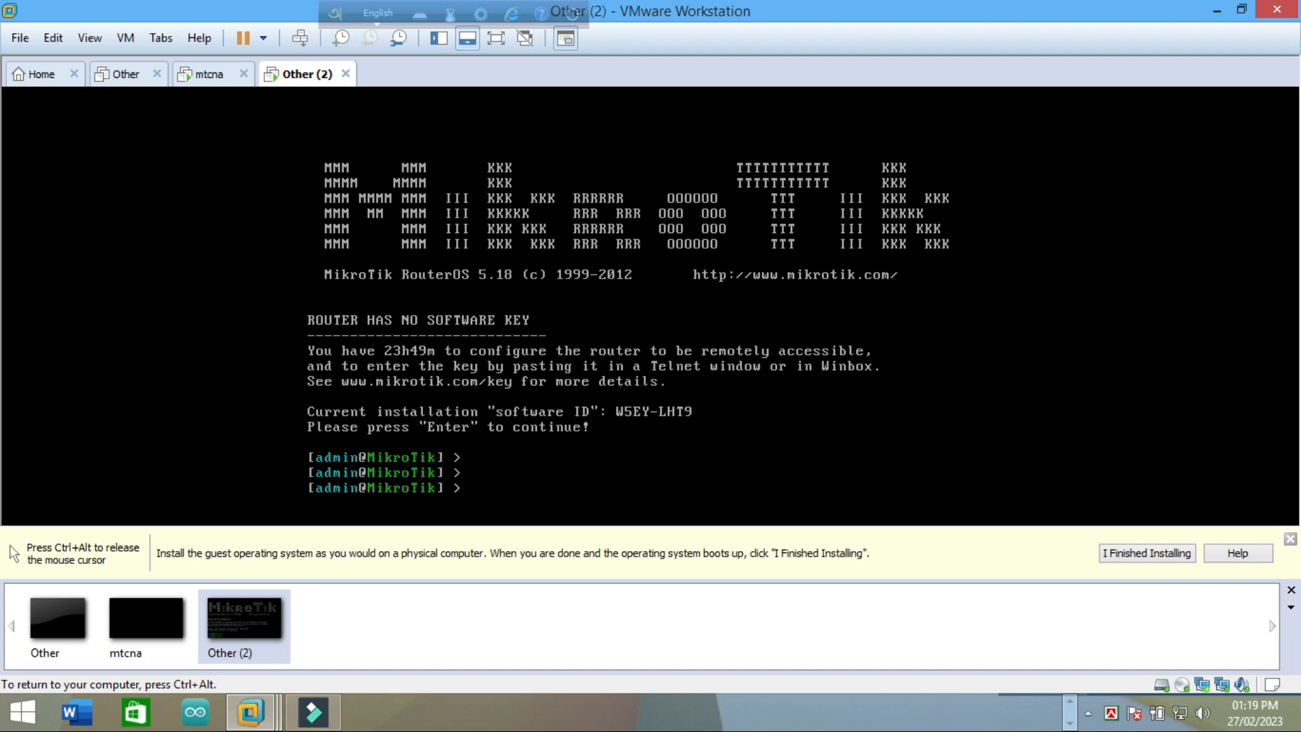
{"action": "key", "text": "ctrl+alt"}
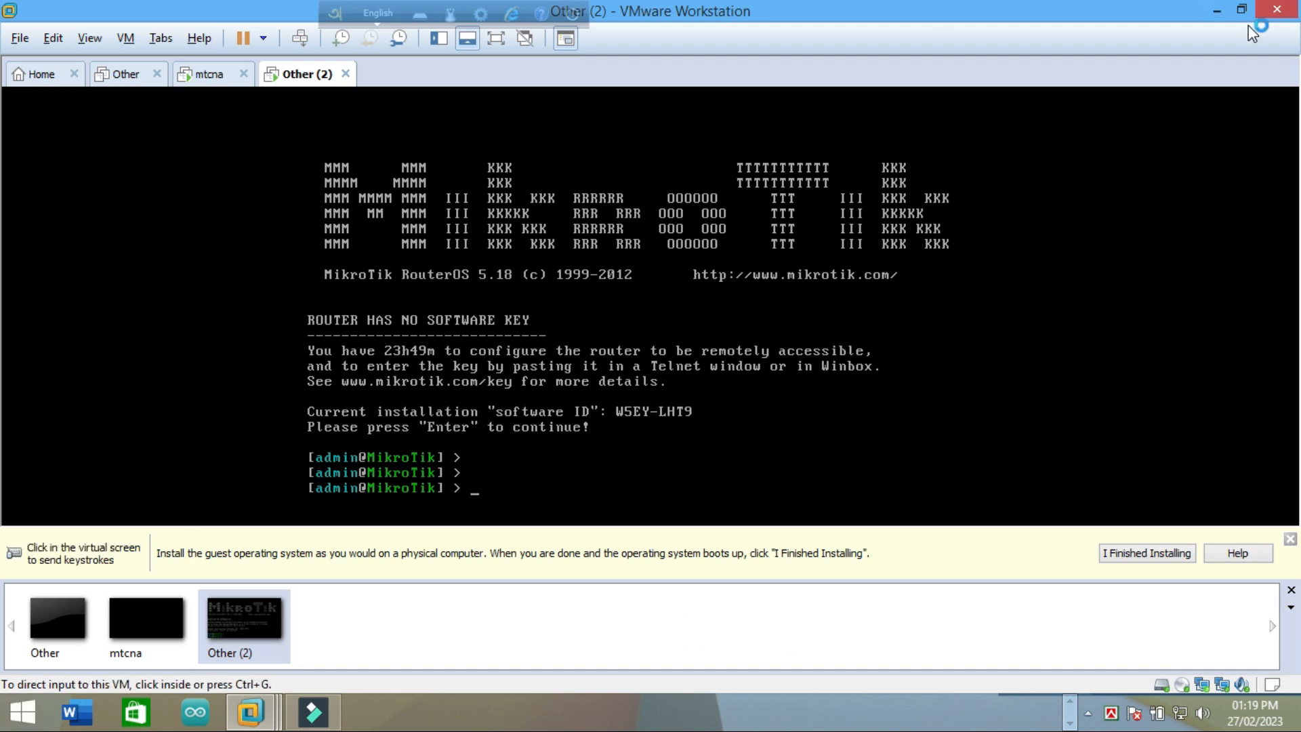
Step: Close the Other VM and give keyboard input back to the router console
{"action": "left_click", "coordinate": [1217, 11]}
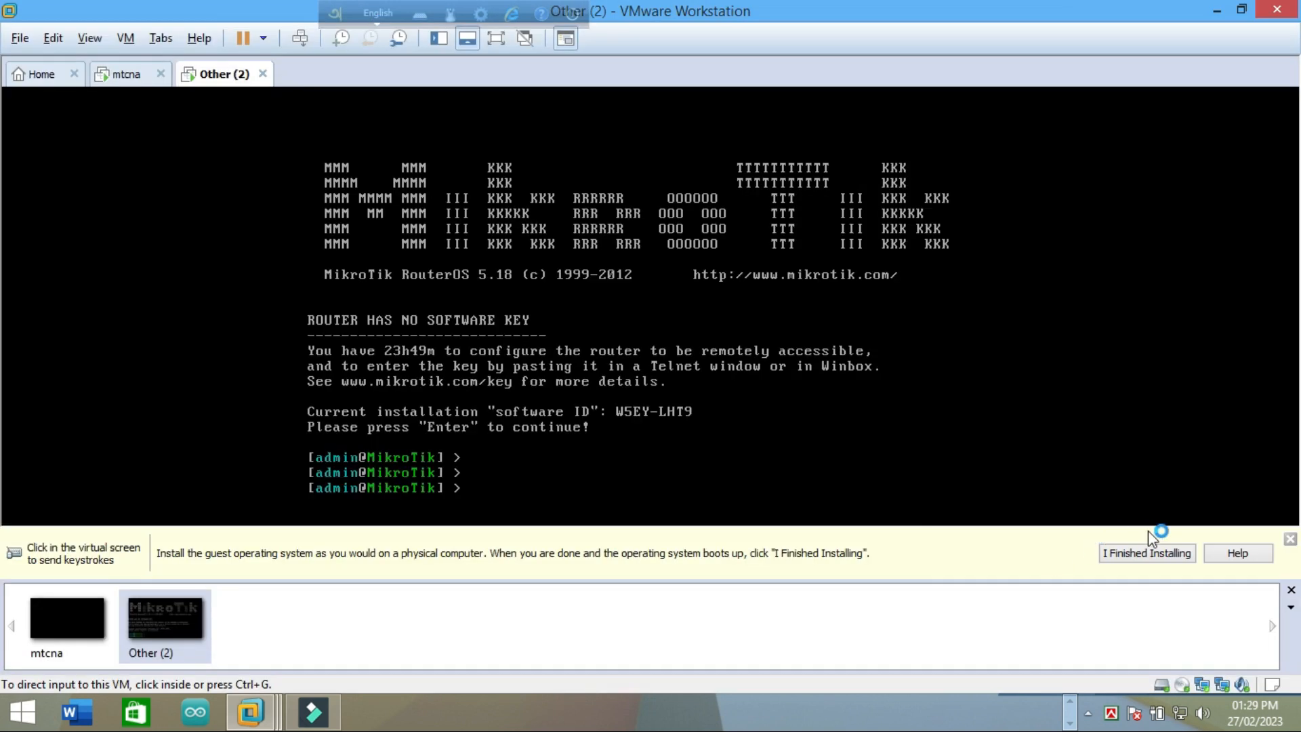
{"action": "left_click", "coordinate": [479, 492]}
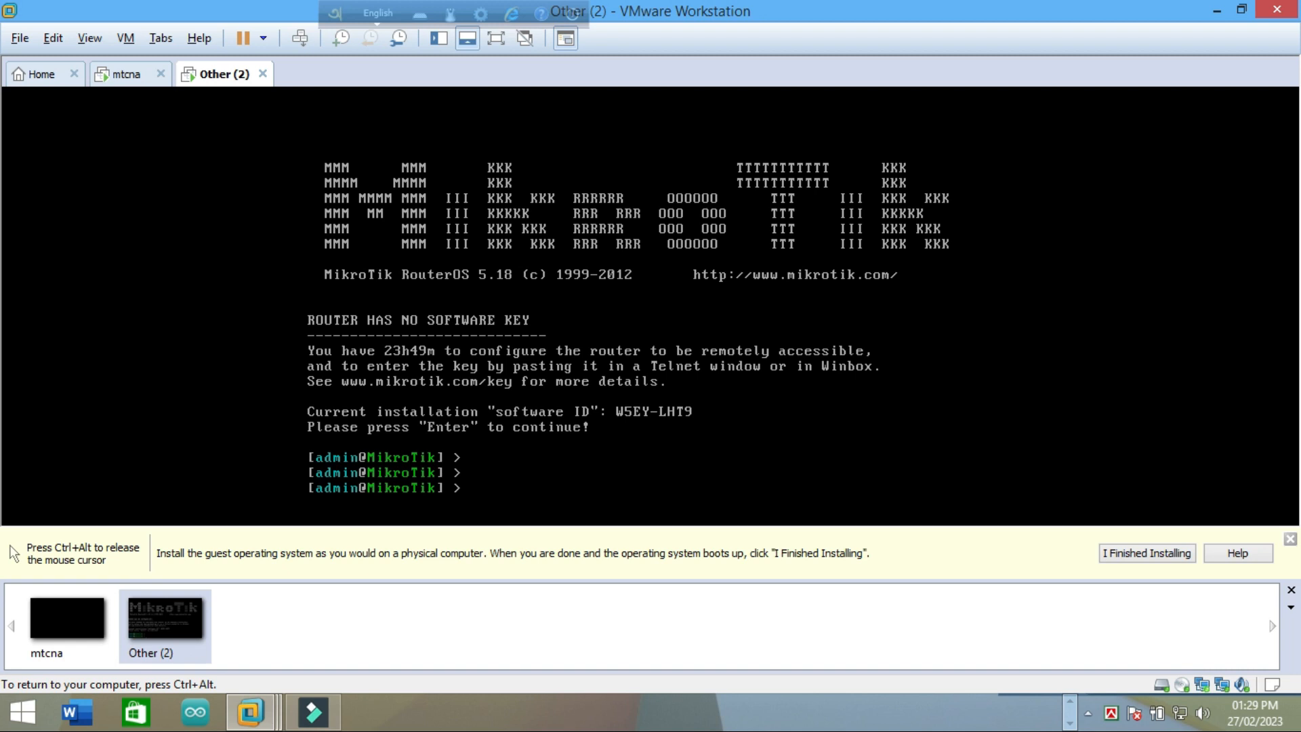
Step: Run 'system package' then 'print' to list all 20 packages at version 5.18
{"action": "type", "text": "systempackage"}
{"action": "key", "text": "Return"}
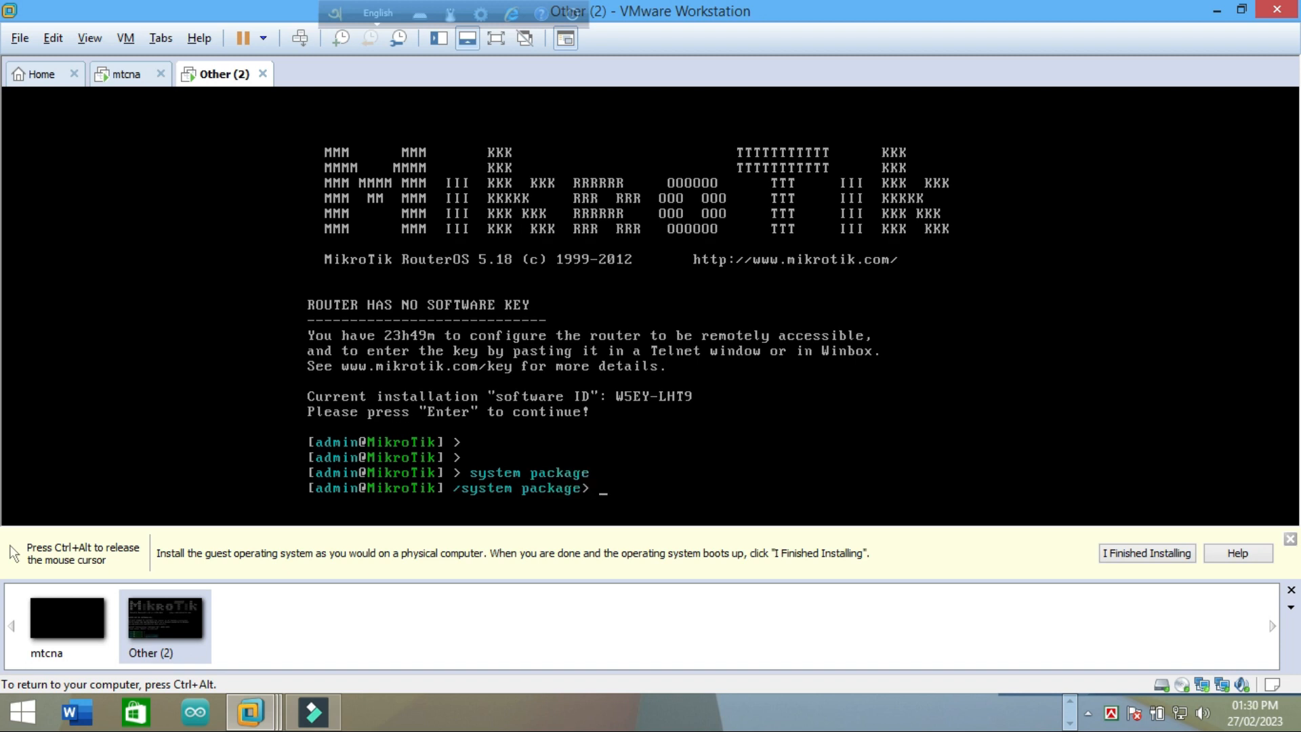
{"action": "type", "text": "print"}
{"action": "key", "text": "Return"}
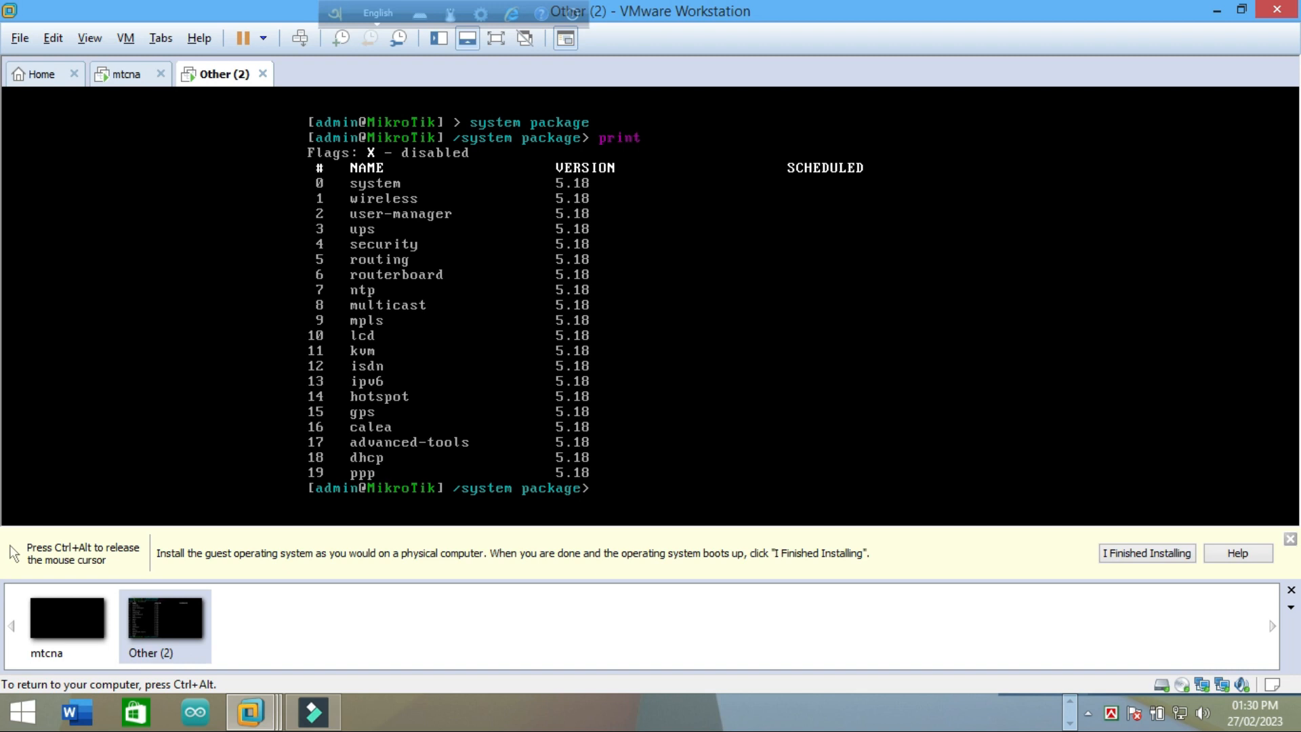
{"action": "type", "text": "boo"}
Step: Enter 'system upgrade' and 'ip service' at the /system package prompt, both rejected as bad command names
{"action": "key", "text": "BackSpace"}
{"action": "key", "text": "BackSpace"}
{"action": "key", "text": "BackSpace"}
{"action": "key", "text": "BackSpace"}
{"action": "key", "text": "BackSpace"}
{"action": "key", "text": "BackSpace"}
{"action": "type", "text": "system upgrade"}
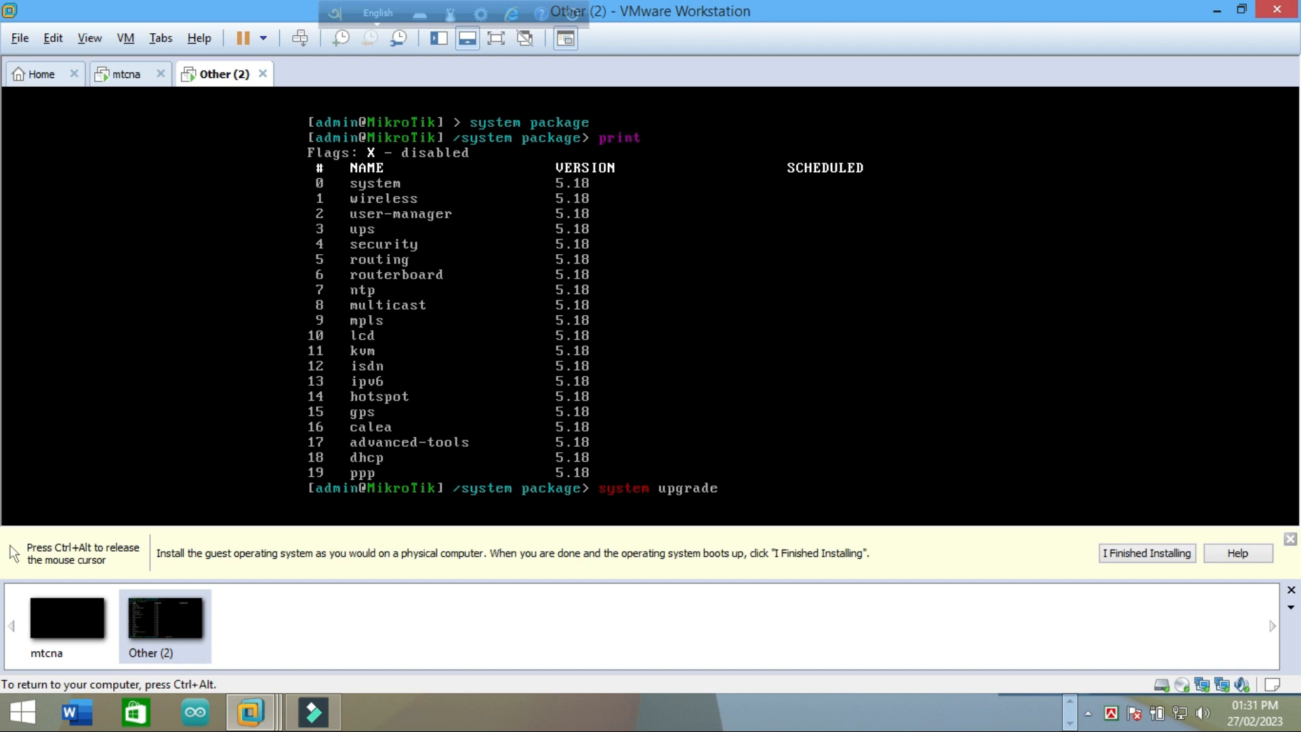
{"action": "key", "text": "Return"}
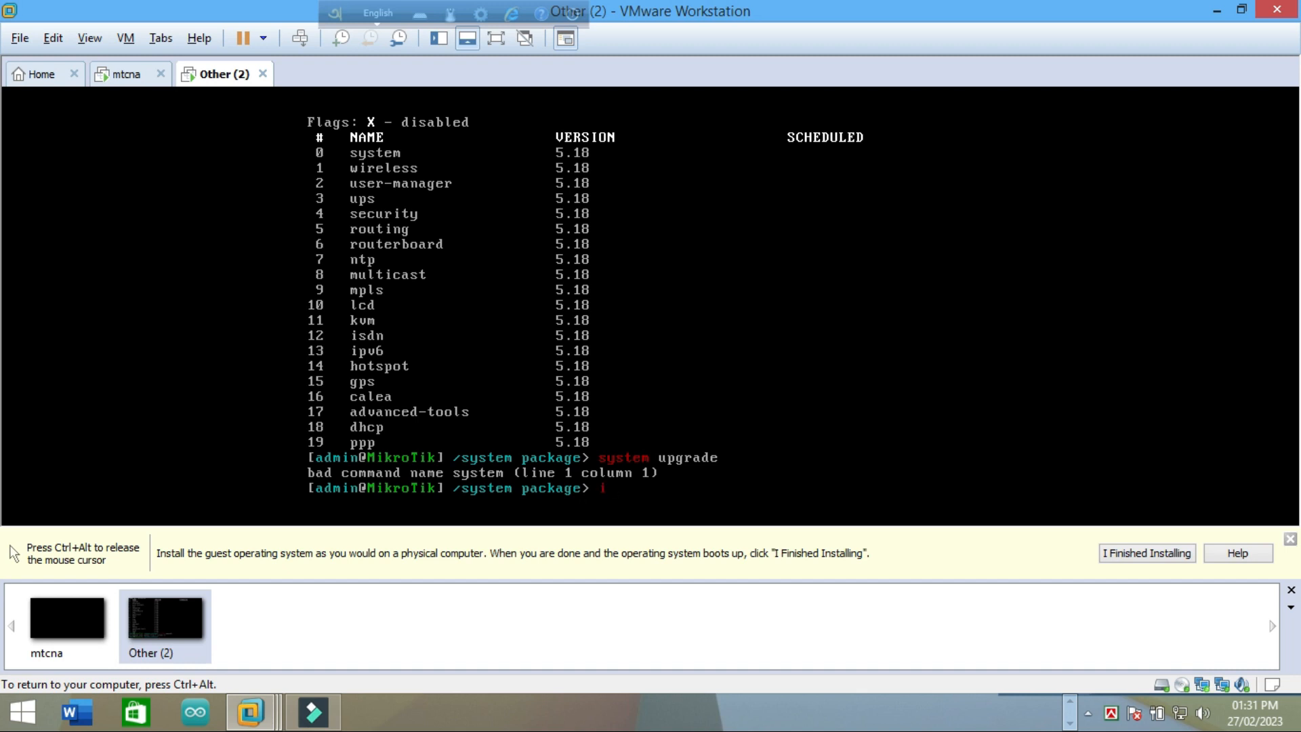
{"action": "type", "text": "service"}
{"action": "key", "text": "Return"}
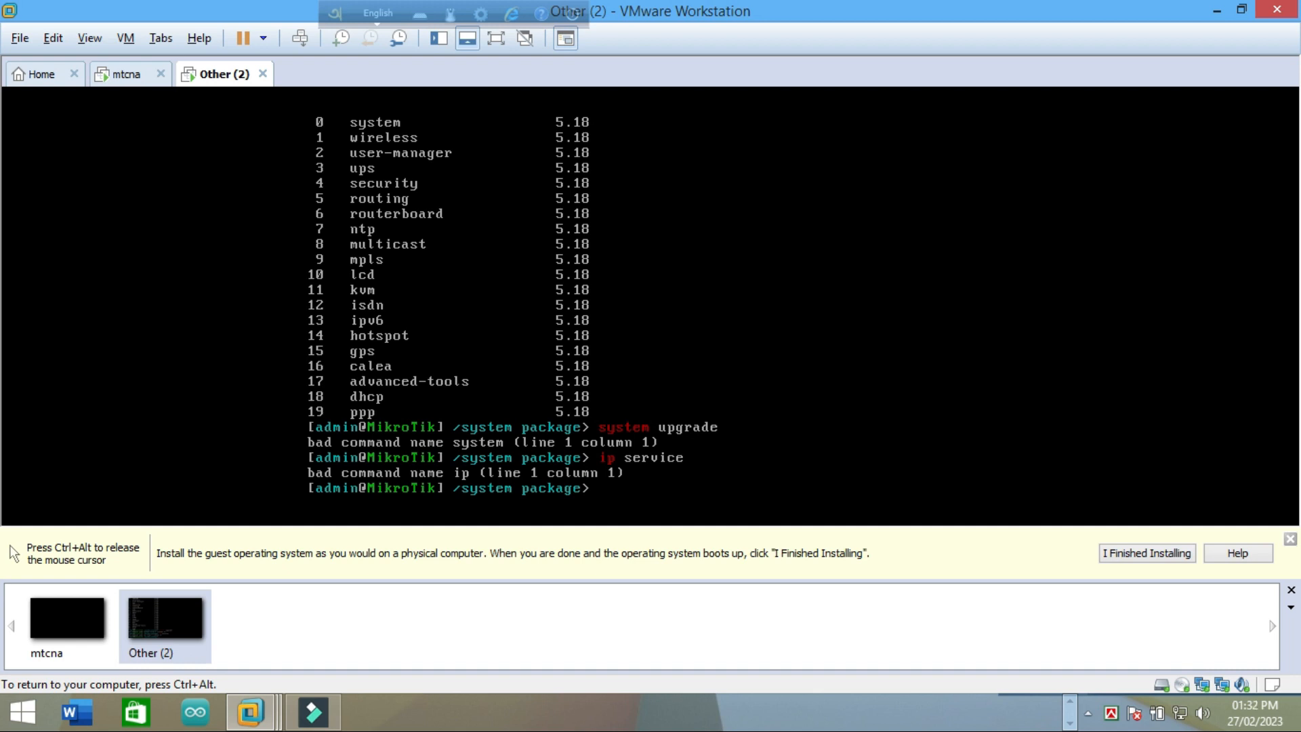
Step: Add blank and continuation prompt lines, then switch the router into Safe Mode with Ctrl+X
{"action": "key", "text": "Return"}
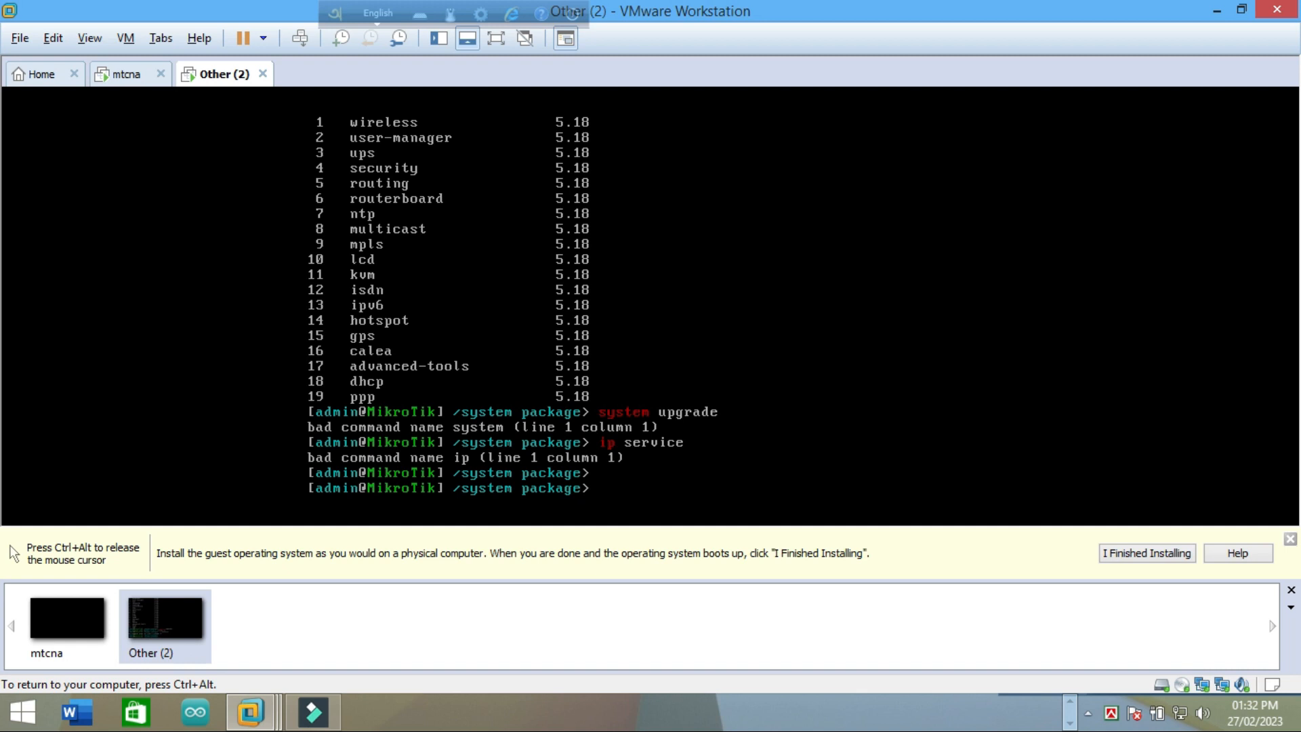
{"action": "key", "text": "BackSpace"}
{"action": "type", "text": "\\"}
{"action": "key", "text": "Return"}
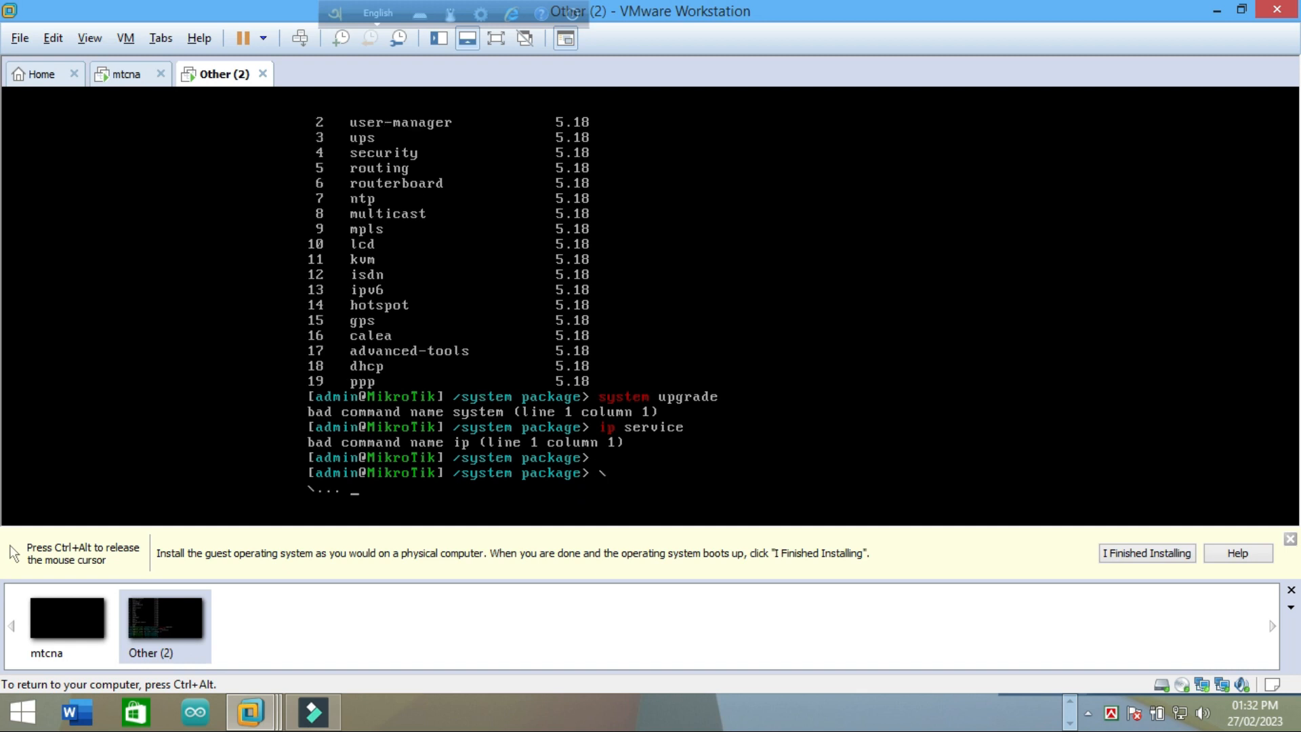
{"action": "key", "text": "Return"}
{"action": "key", "text": "Return"}
{"action": "key", "text": "Return"}
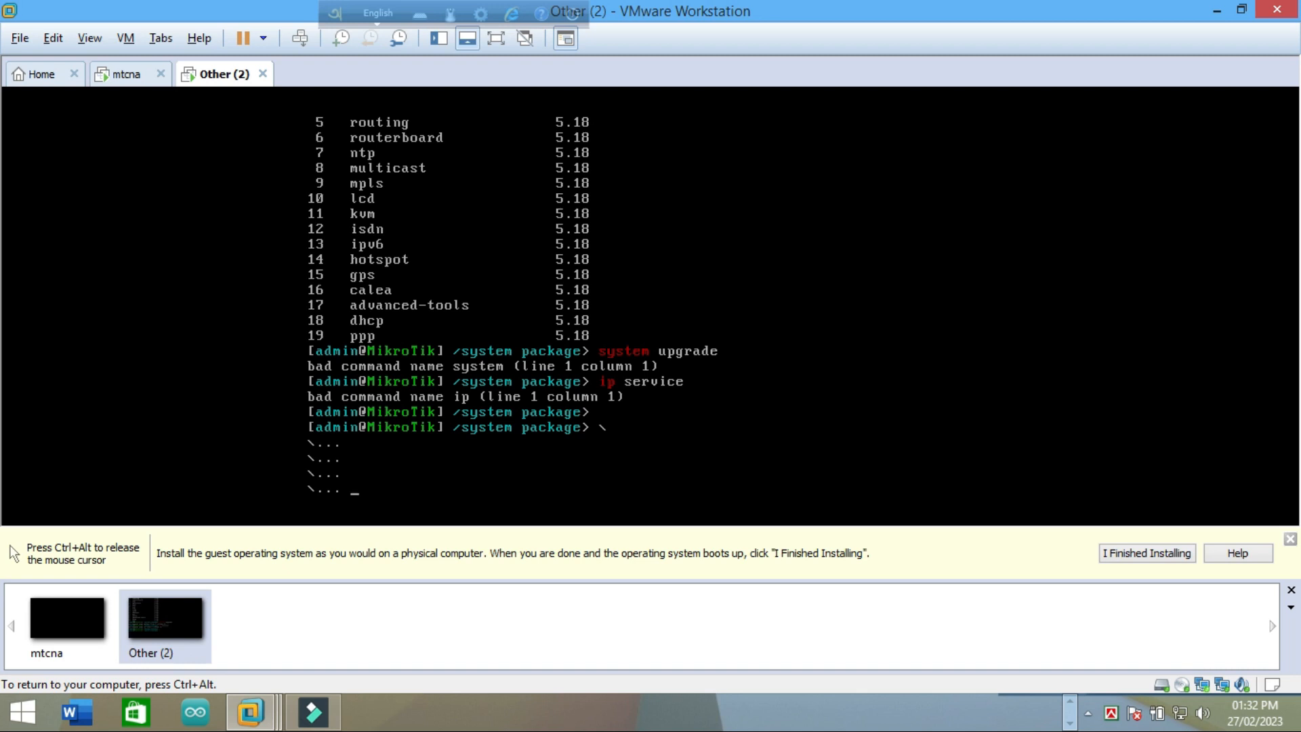
{"action": "key", "text": "ctrl+x"}
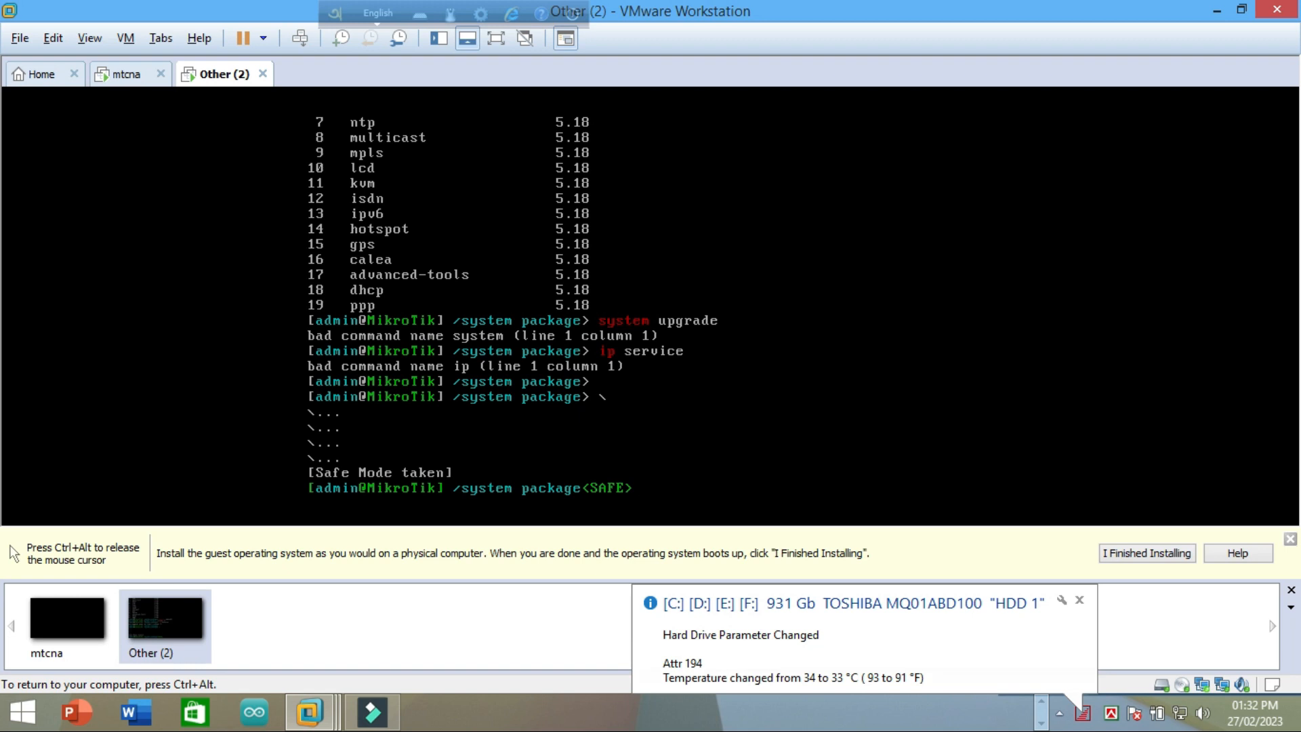
Step: Run 'exit', which fails as a bad command name, and release the mouse from the VM
{"action": "type", "text": "xit"}
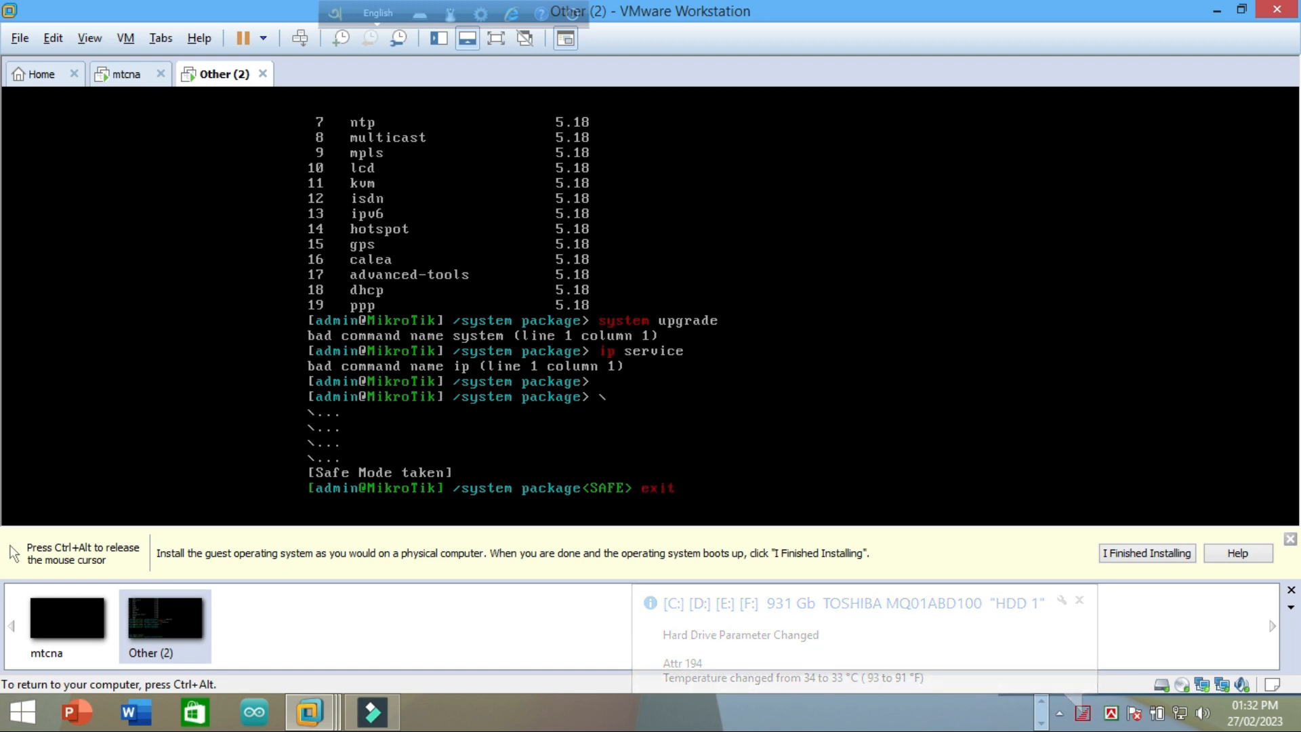
{"action": "key", "text": "Return"}
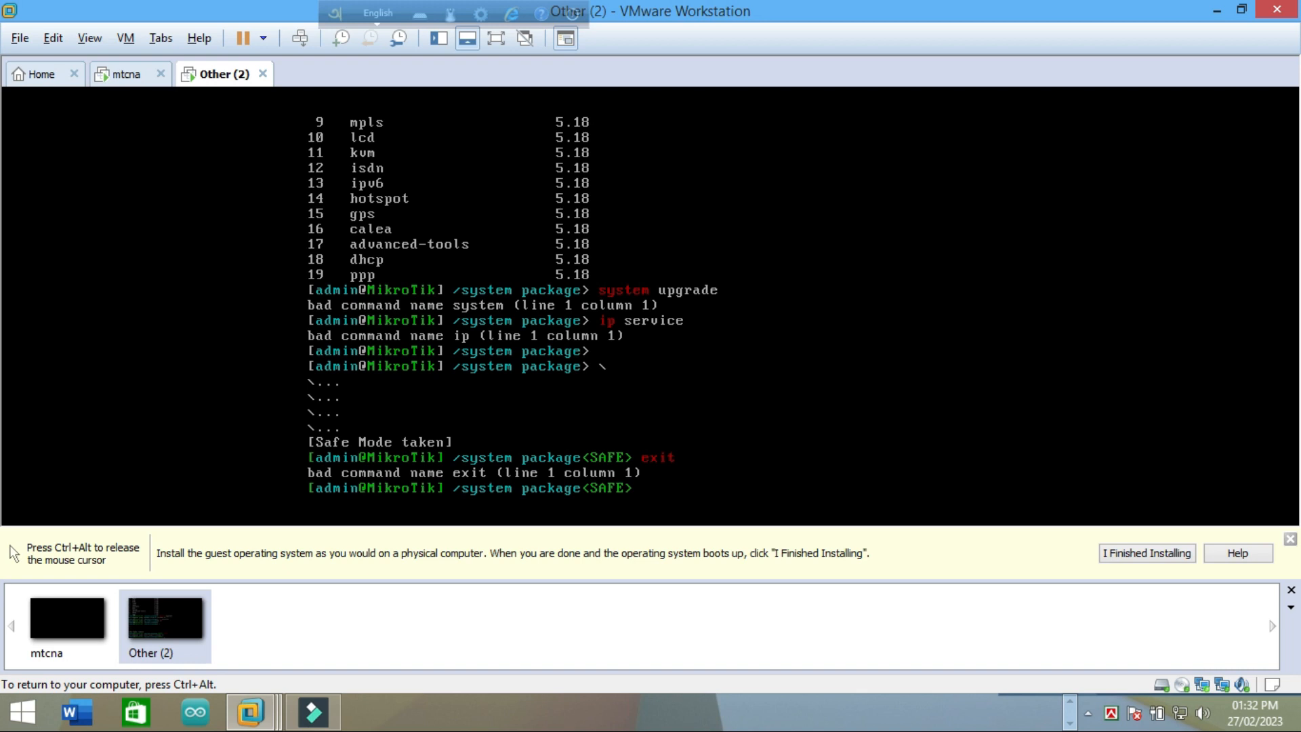
{"action": "key", "text": "ctrl+alt"}
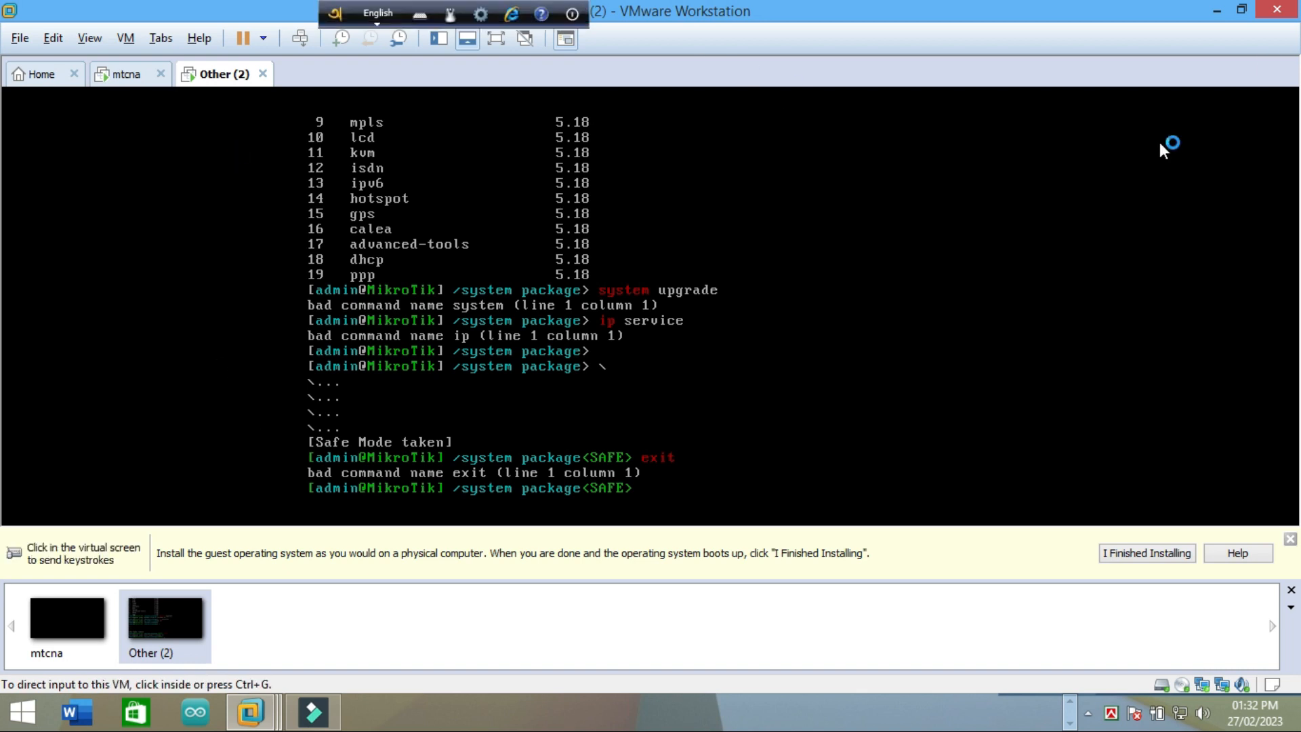
Step: Restore the VMware window, focus the console, and return to the root menu with '/'
{"action": "left_click", "coordinate": [1216, 8]}
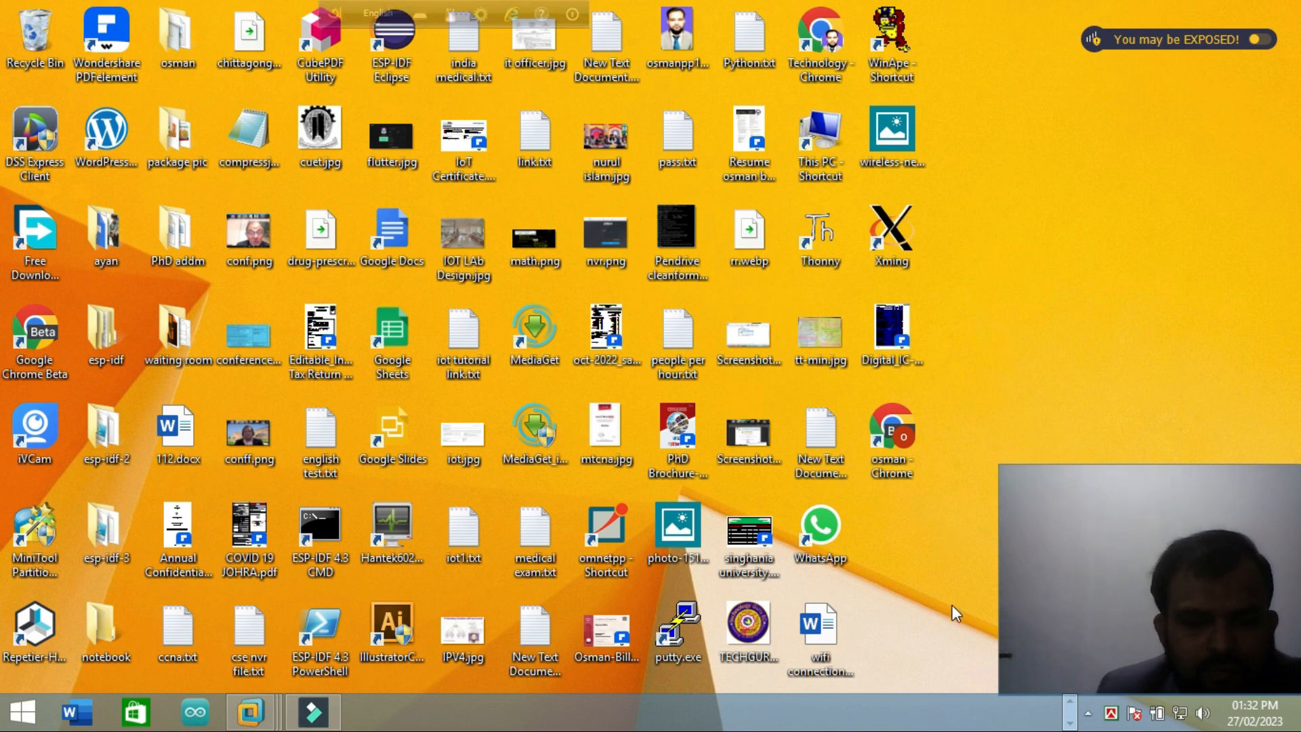
{"action": "key", "text": "alt+Tab"}
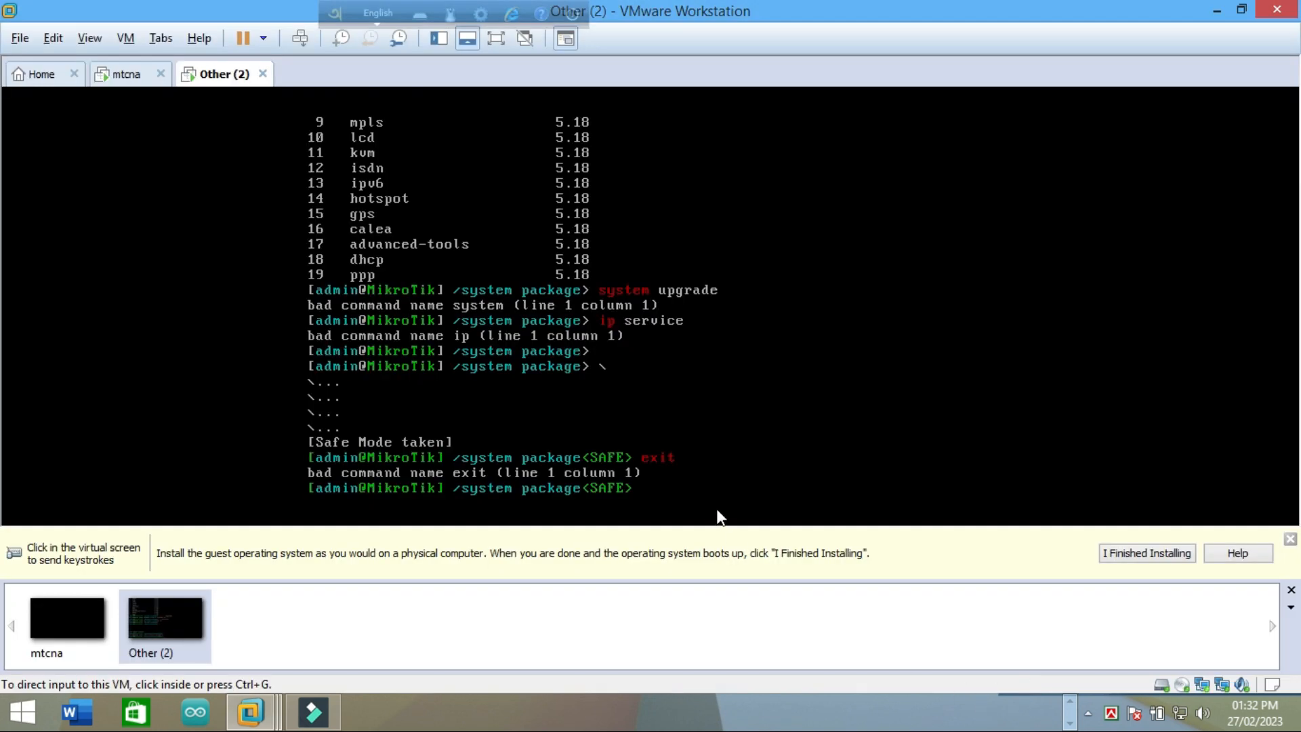
{"action": "left_click", "coordinate": [654, 505]}
{"action": "type", "text": "/"}
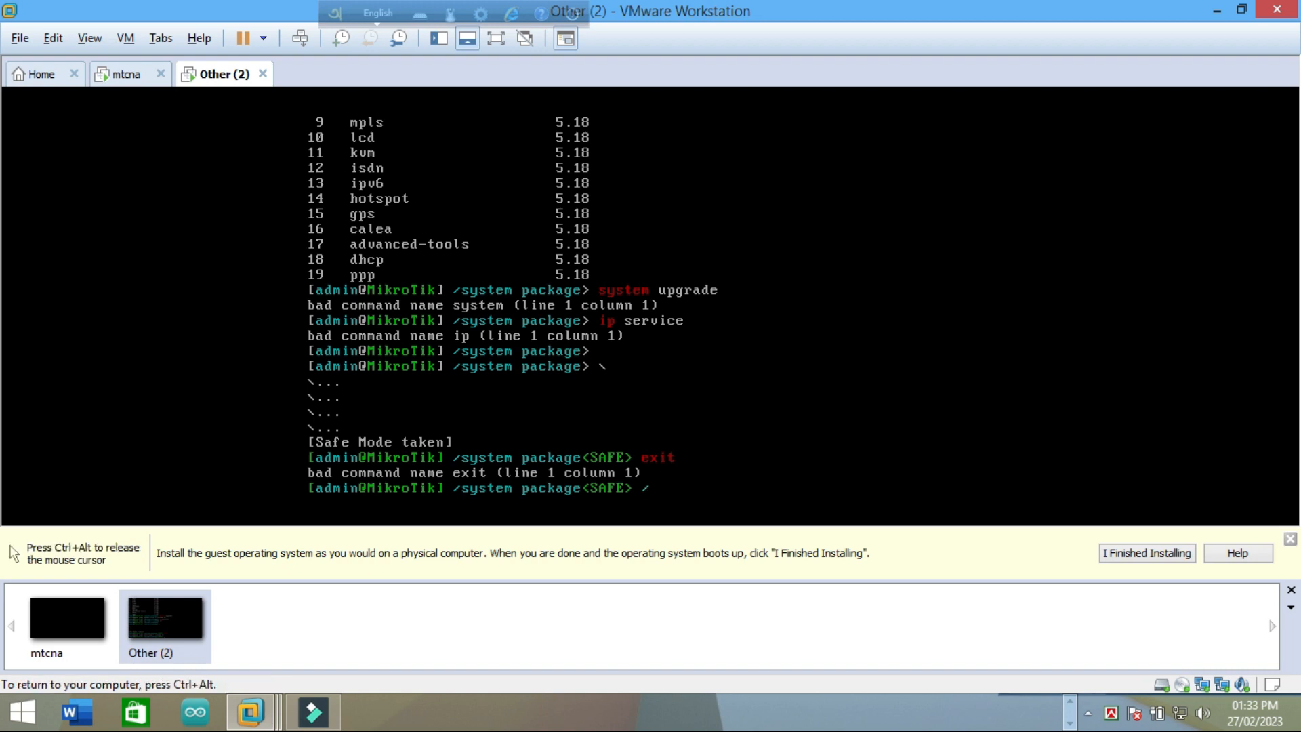
{"action": "key", "text": "Return"}
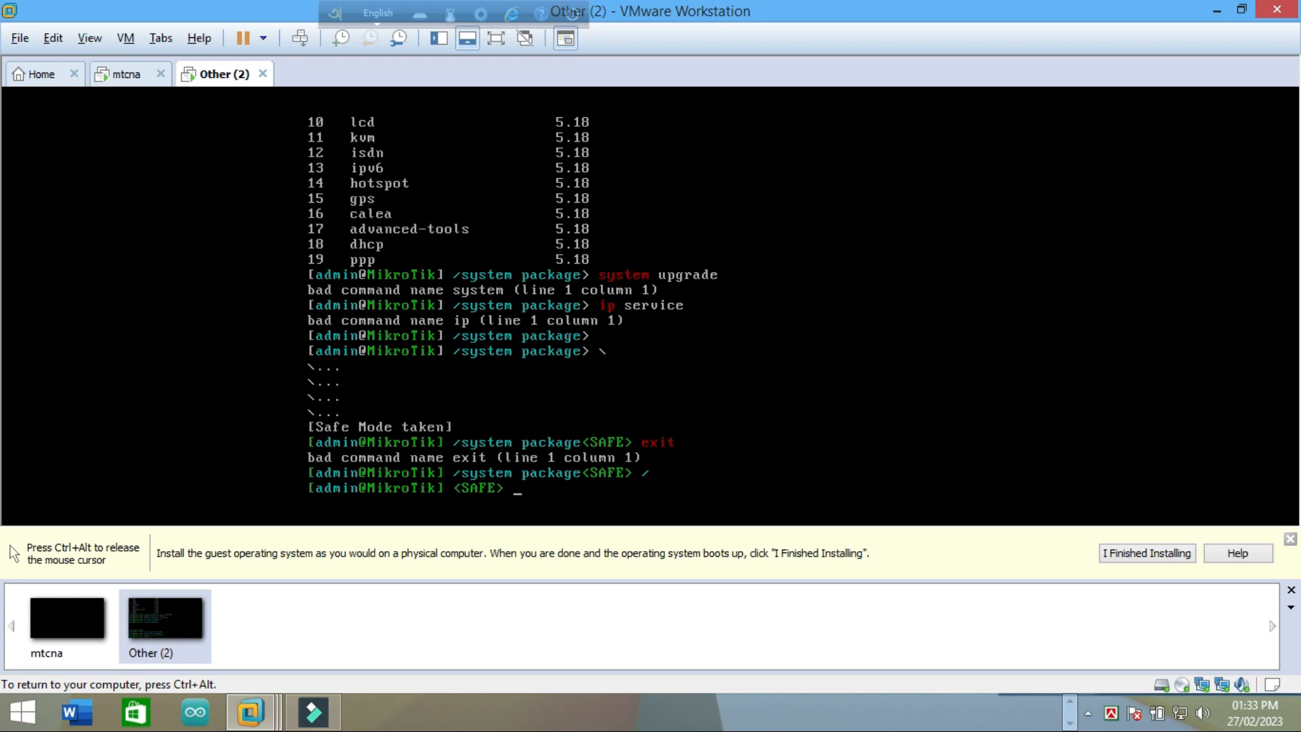
{"action": "type", "text": "system upgrade"}
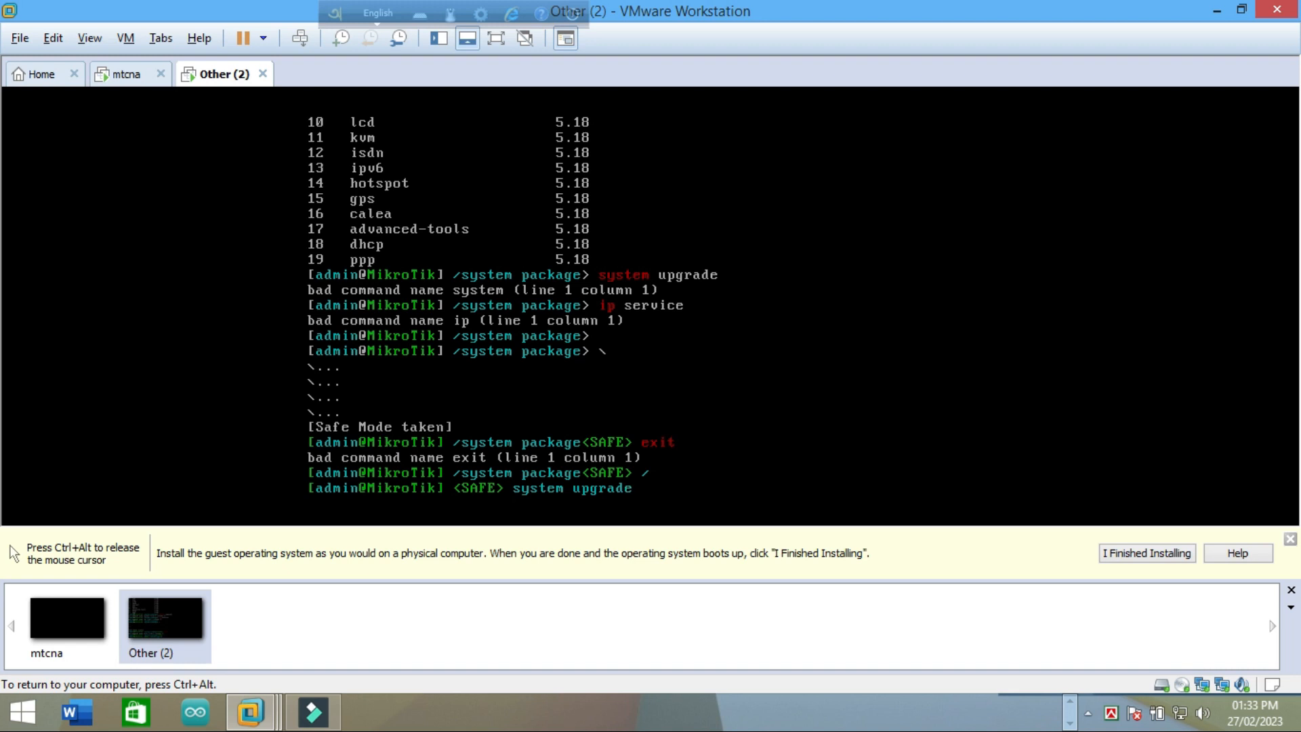
Step: Enter 'system upgrade', print its empty upgrade table, and go back to root with '/'
{"action": "key", "text": "Return"}
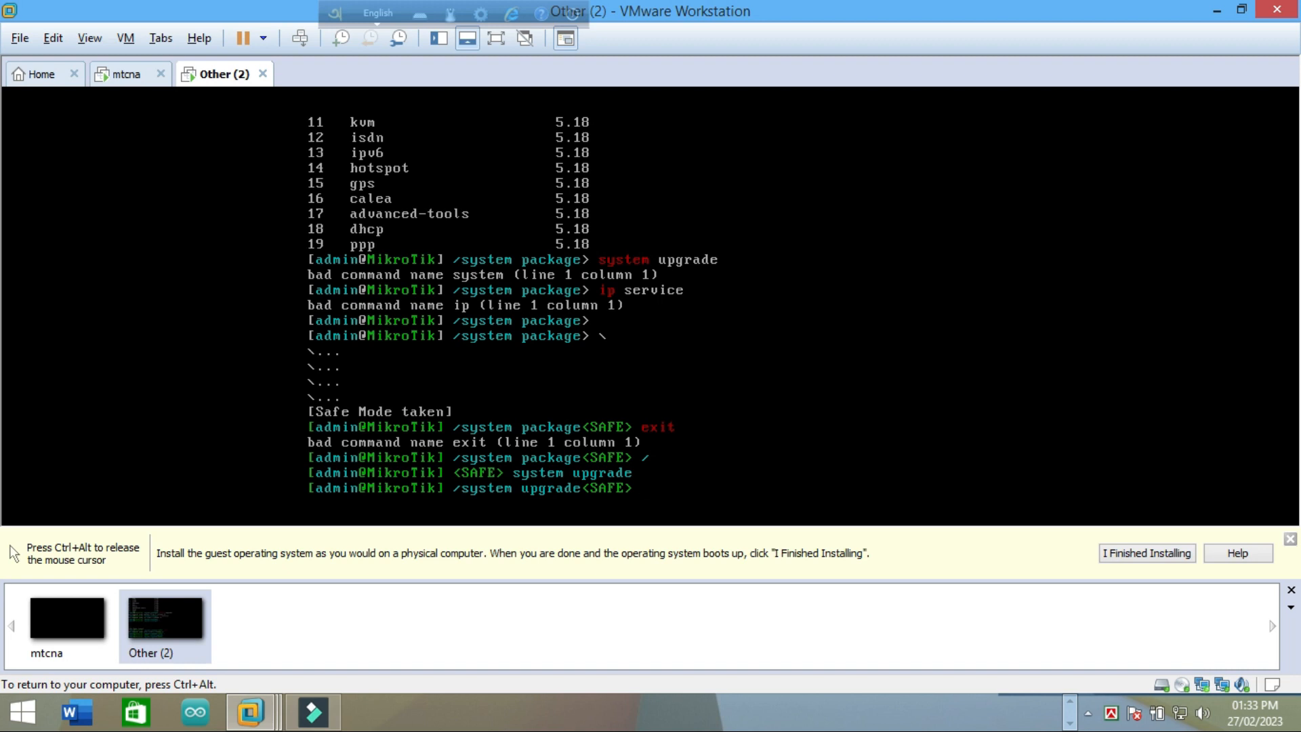
{"action": "type", "text": "rint"}
{"action": "key", "text": "Return"}
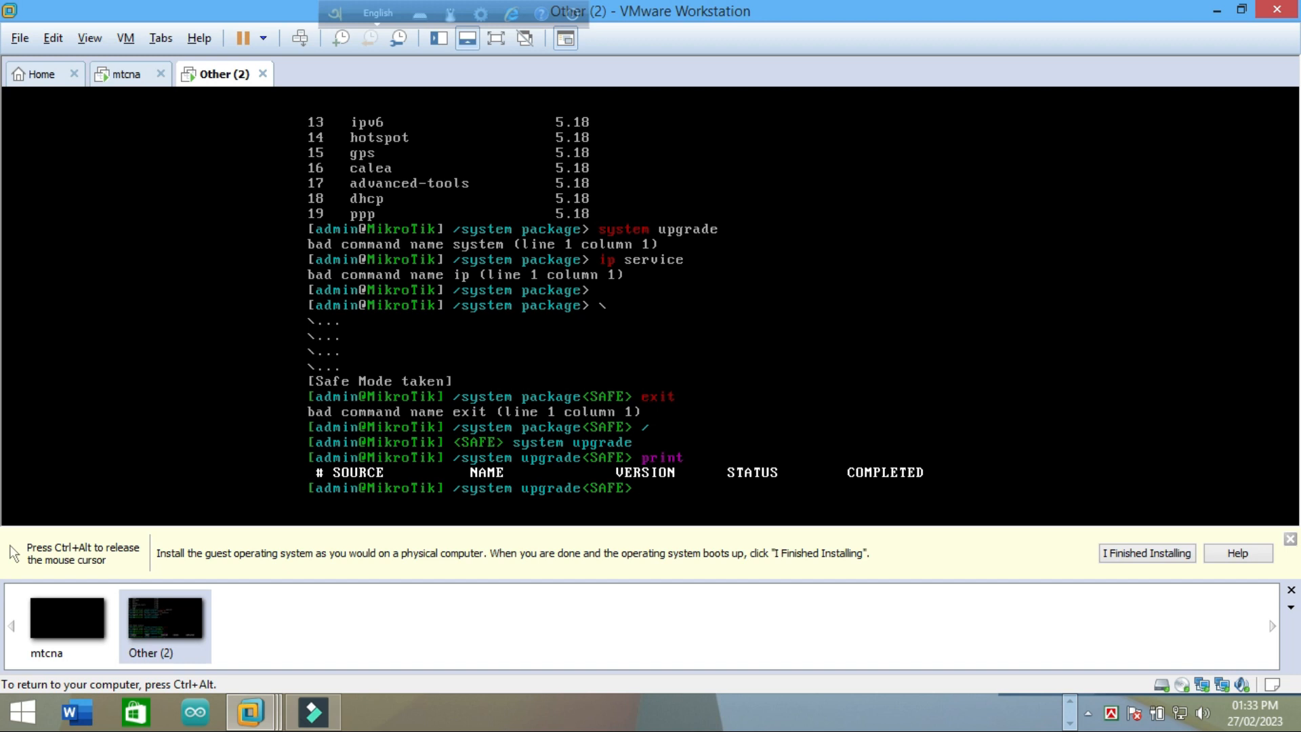
{"action": "type", "text": "/"}
{"action": "key", "text": "Return"}
Step: In the ip service menu, change the SSH service port to 65
{"action": "type", "text": "ip"}
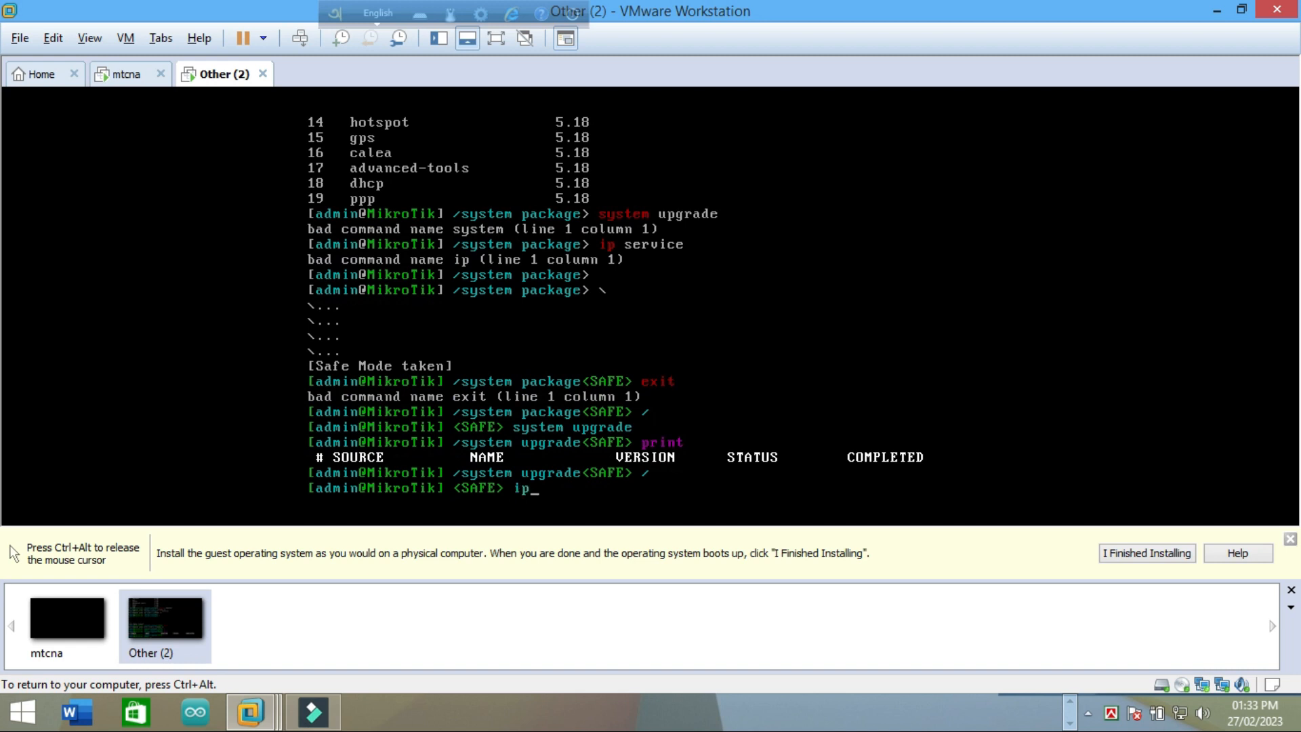
{"action": "type", "text": " service"}
{"action": "key", "text": "Return"}
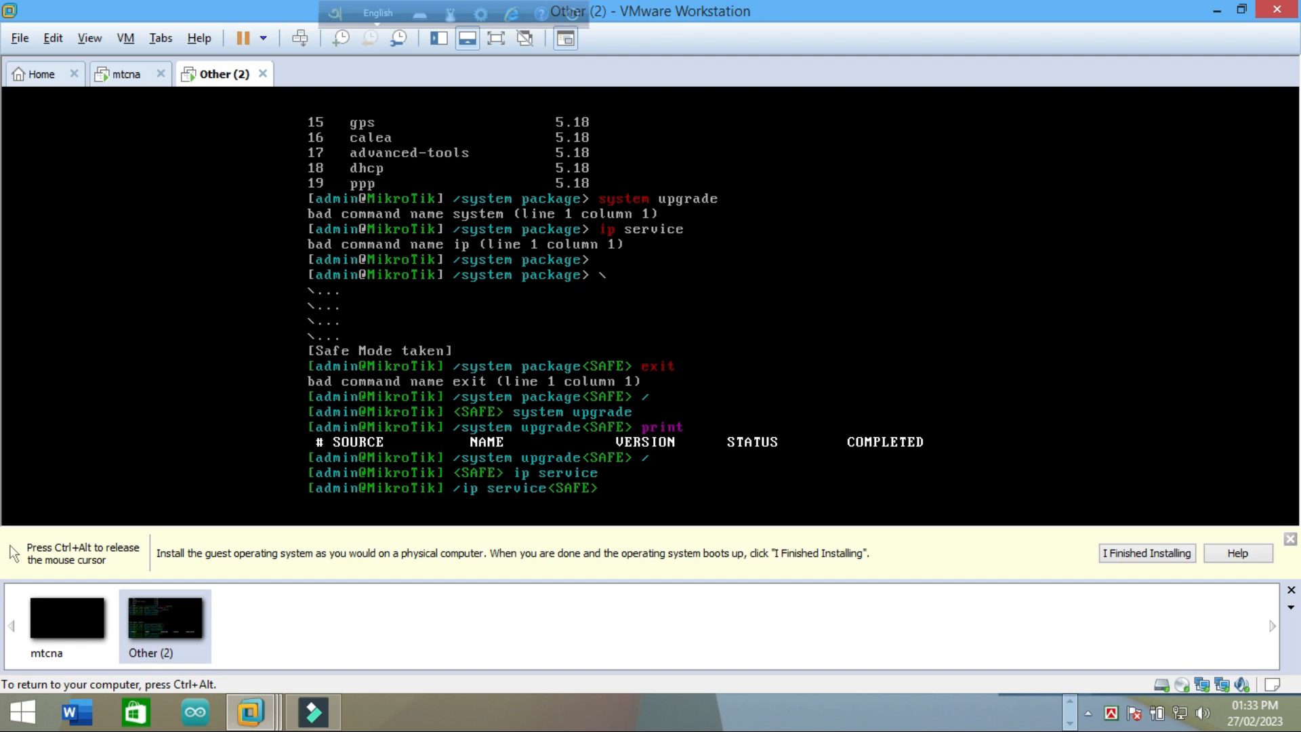
{"action": "type", "text": "set ssh port=65"}
{"action": "key", "text": "Return"}
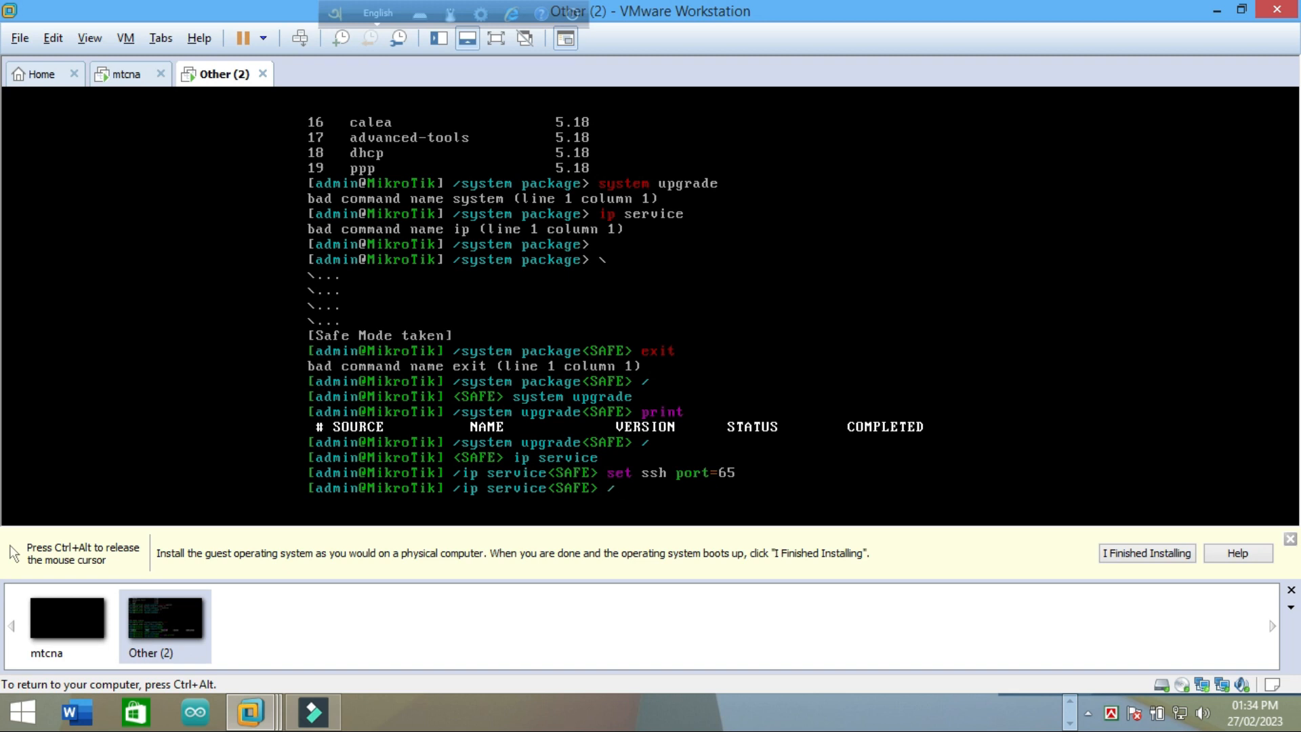
Step: Return to the root menu, try a 'p service port' command, and re-enter 'ip service'
{"action": "key", "text": "Return"}
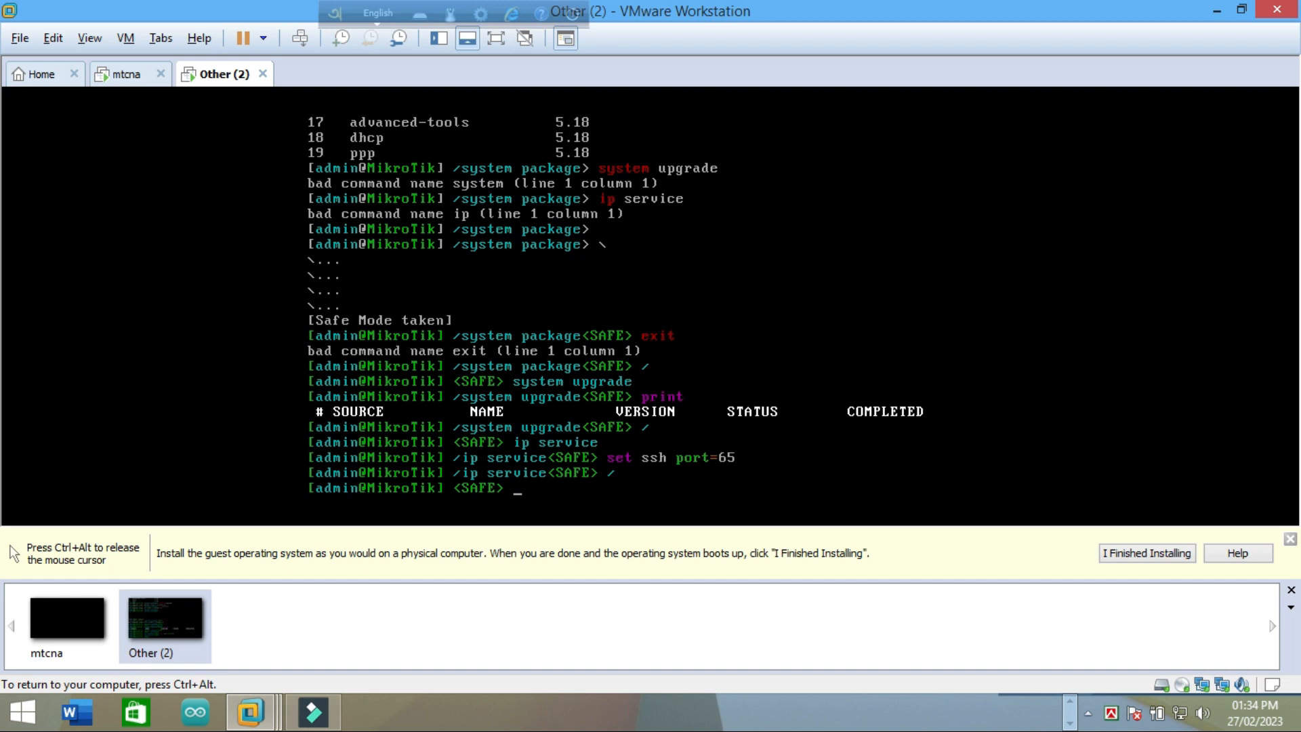
{"action": "type", "text": "p service port"}
{"action": "key", "text": "Return"}
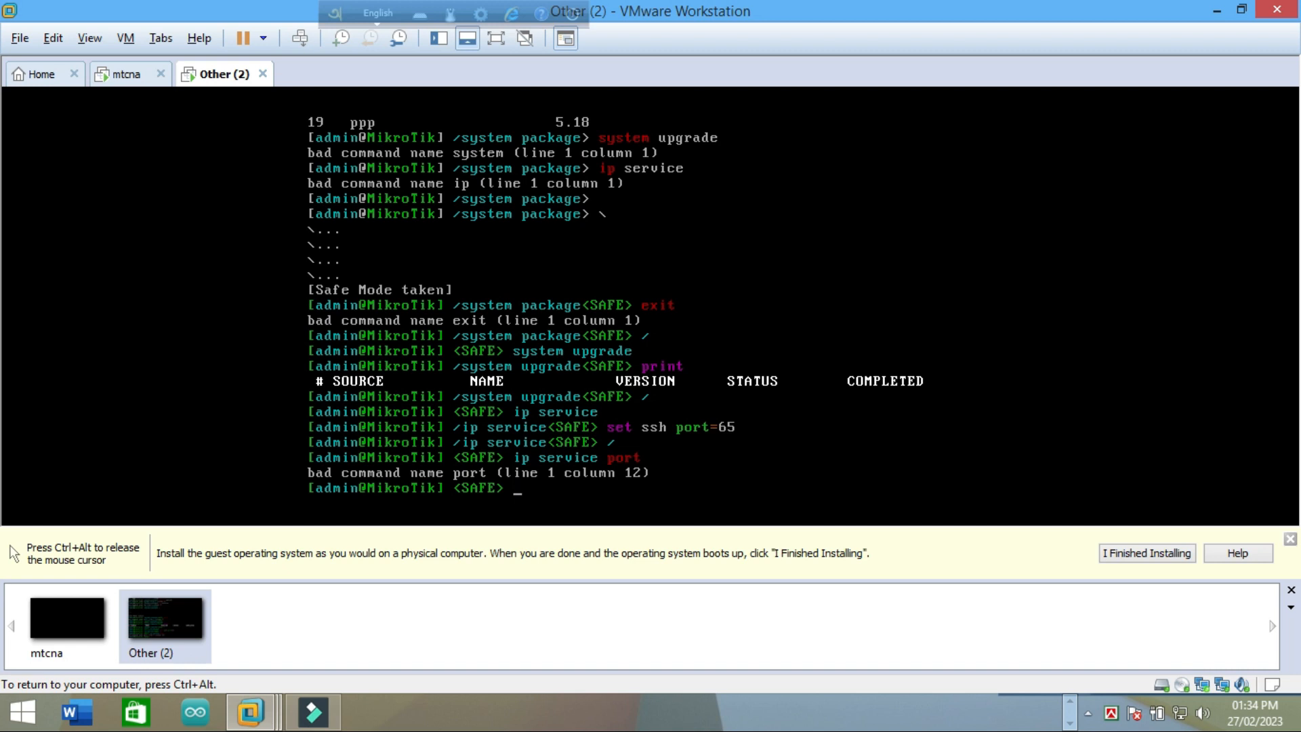
{"action": "type", "text": "ip service"}
Step: Enter the ip service menu and print the brief service list with ports
{"action": "key", "text": "Return"}
{"action": "type", "text": "print"}
{"action": "key", "text": "Return"}
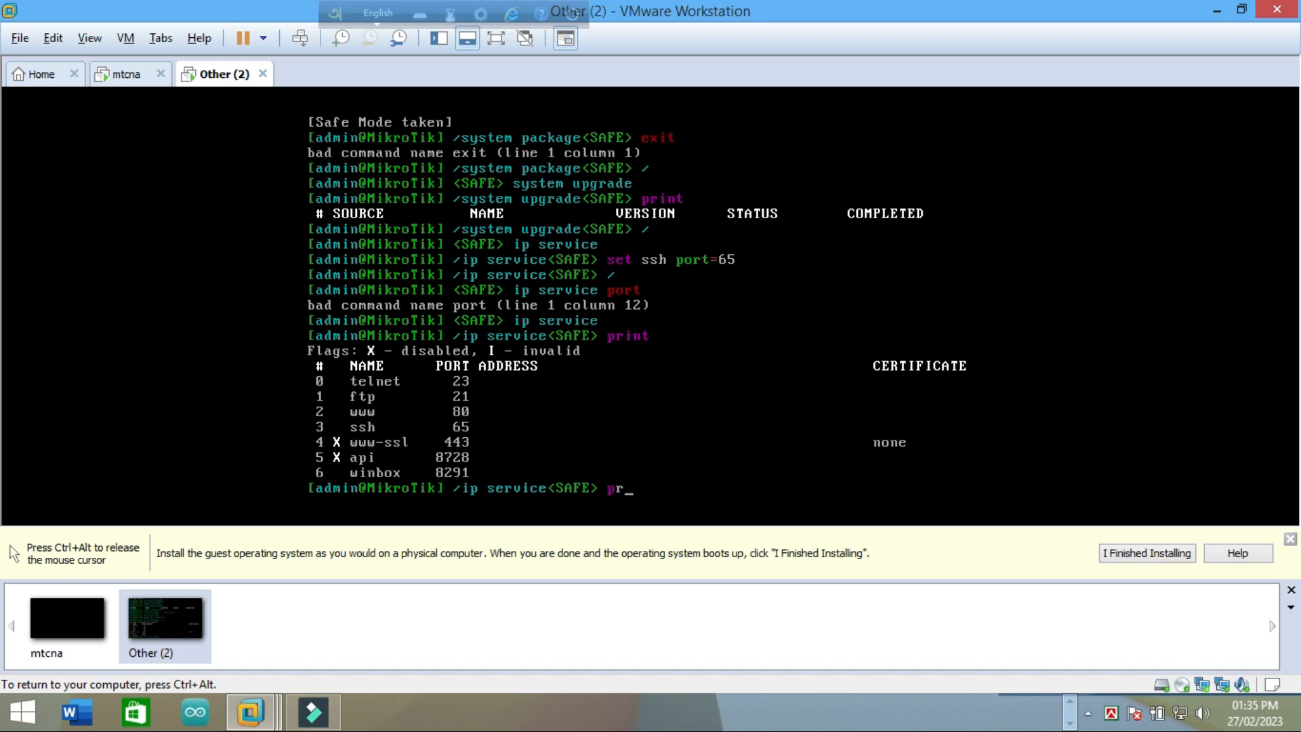
Step: Run 'print detail' to list services in detail, then erase stray '0000' characters
{"action": "type", "text": "nt dea"}
{"action": "key", "text": "BackSpace"}
{"action": "type", "text": "tail"}
{"action": "key", "text": "Return"}
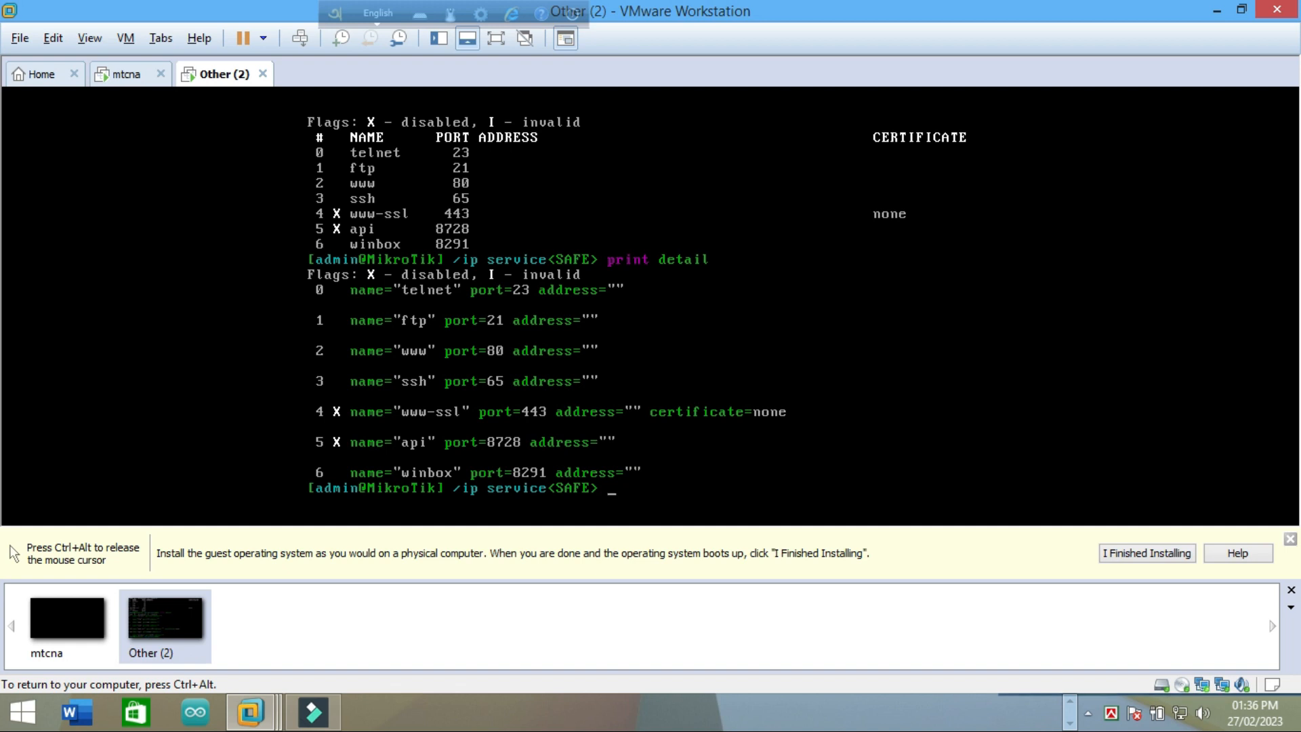
{"action": "type", "text": "0000"}
{"action": "key", "text": "BackSpace"}
{"action": "key", "text": "BackSpace"}
{"action": "key", "text": "BackSpace"}
{"action": "key", "text": "BackSpace"}
{"action": "type", "text": "0000"}
{"action": "key", "text": "BackSpace"}
{"action": "key", "text": "BackSpace"}
{"action": "key", "text": "BackSpace"}
{"action": "key", "text": "BackSpace"}
Step: From root, run 'ip route print' to show the empty route table, then release the VM
{"action": "key", "text": "Return"}
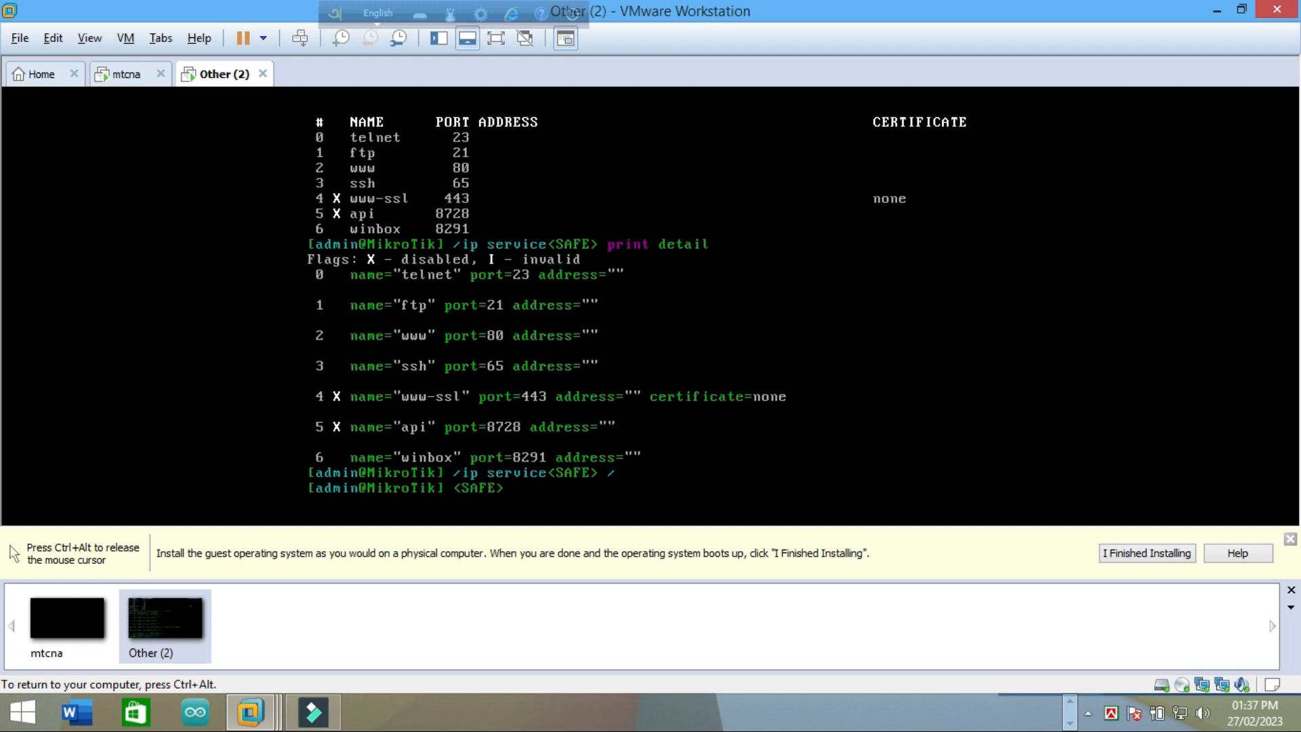
{"action": "type", "text": "ip route"}
{"action": "type", "text": "print"}
{"action": "key", "text": "Return"}
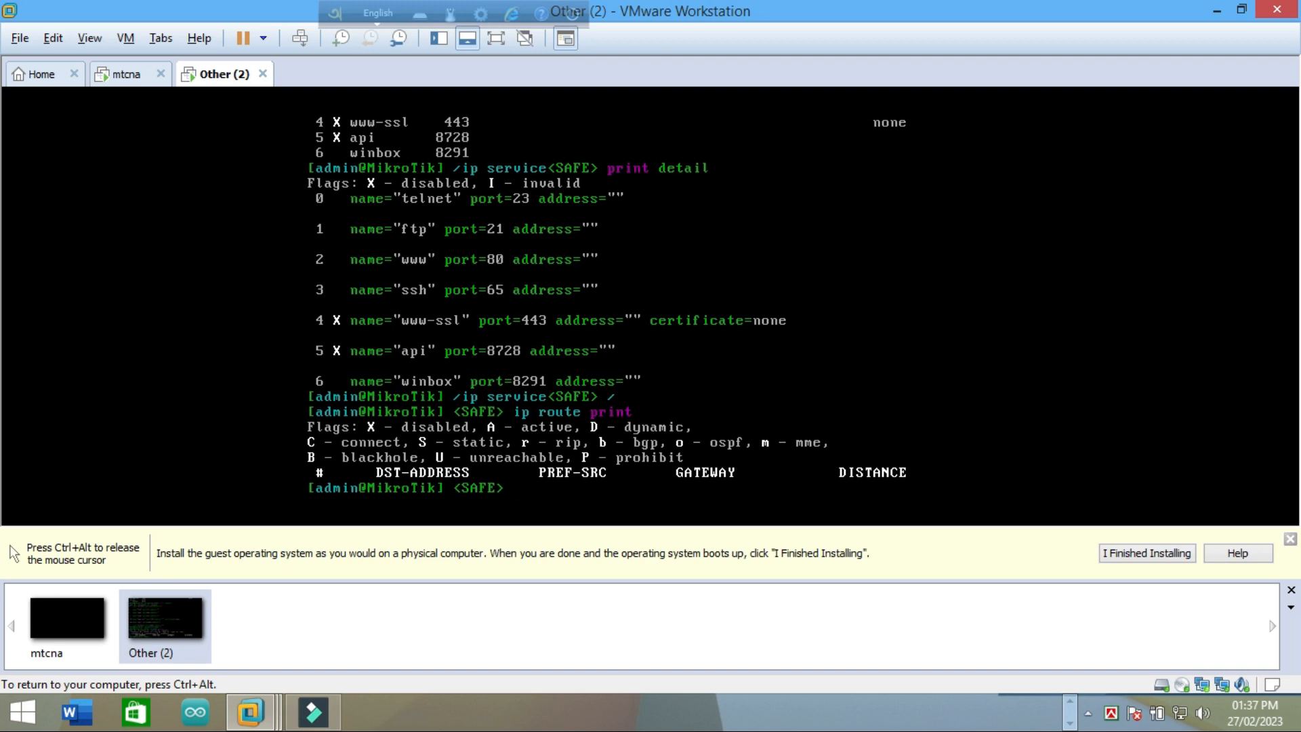
{"action": "key", "text": "ctrl+alt"}
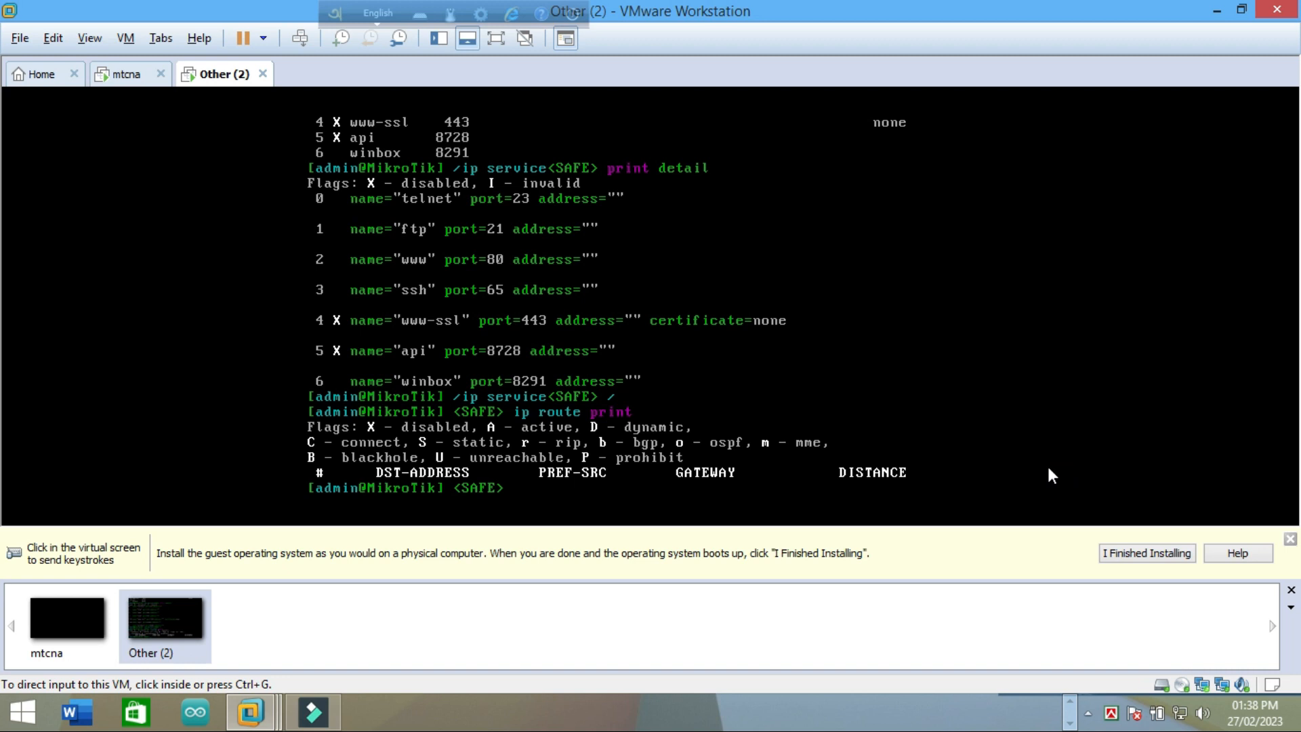
Step: From the ip route menu, try pinging 10.0.0.1, which is rejected as a bad command
{"action": "left_click", "coordinate": [497, 496]}
{"action": "type", "text": "ip route"}
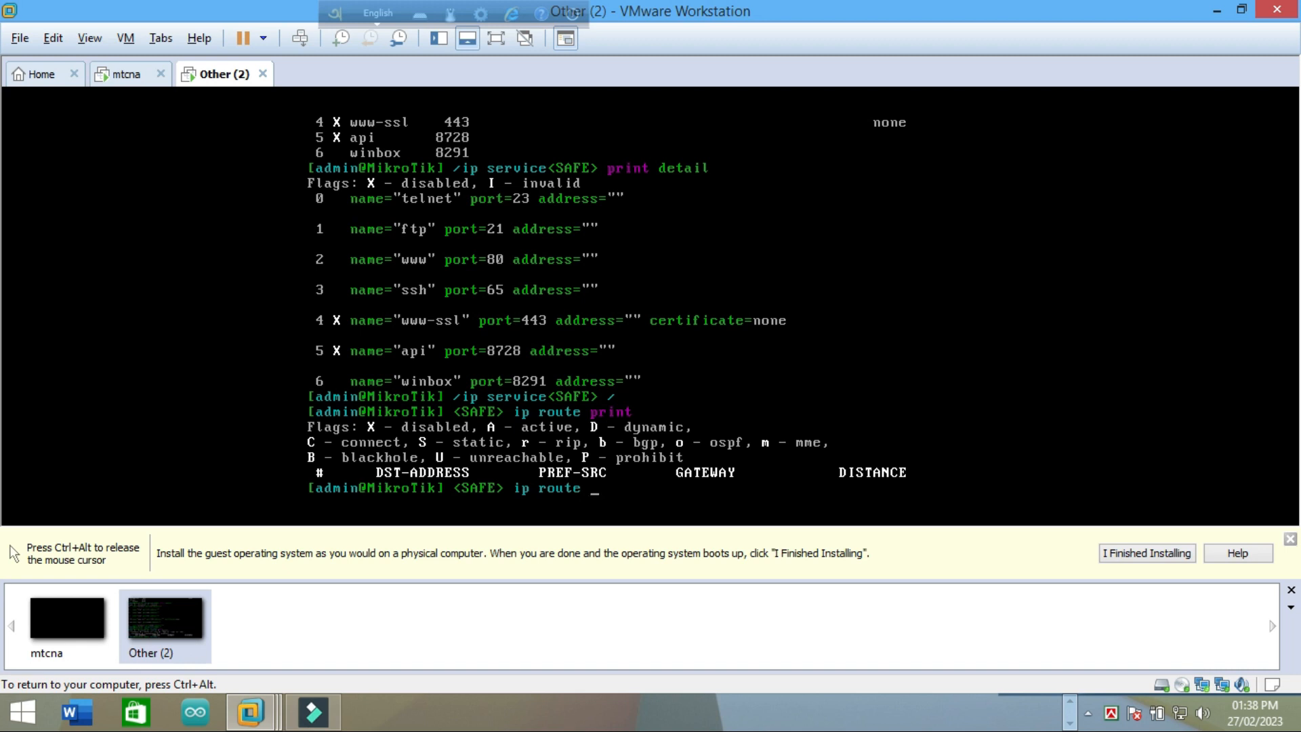
{"action": "key", "text": "Return"}
{"action": "type", "text": "ping"}
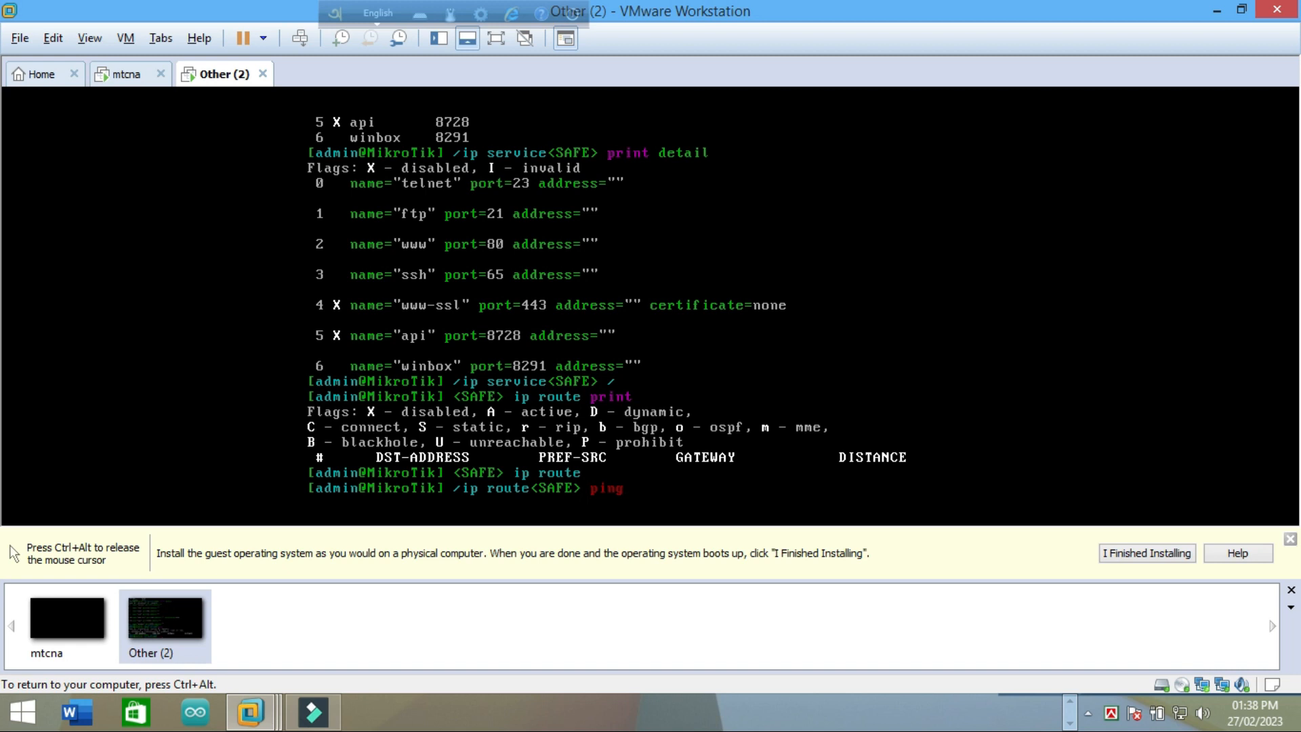
{"action": "type", "text": " 10.0.0.1 ip firewall nat"}
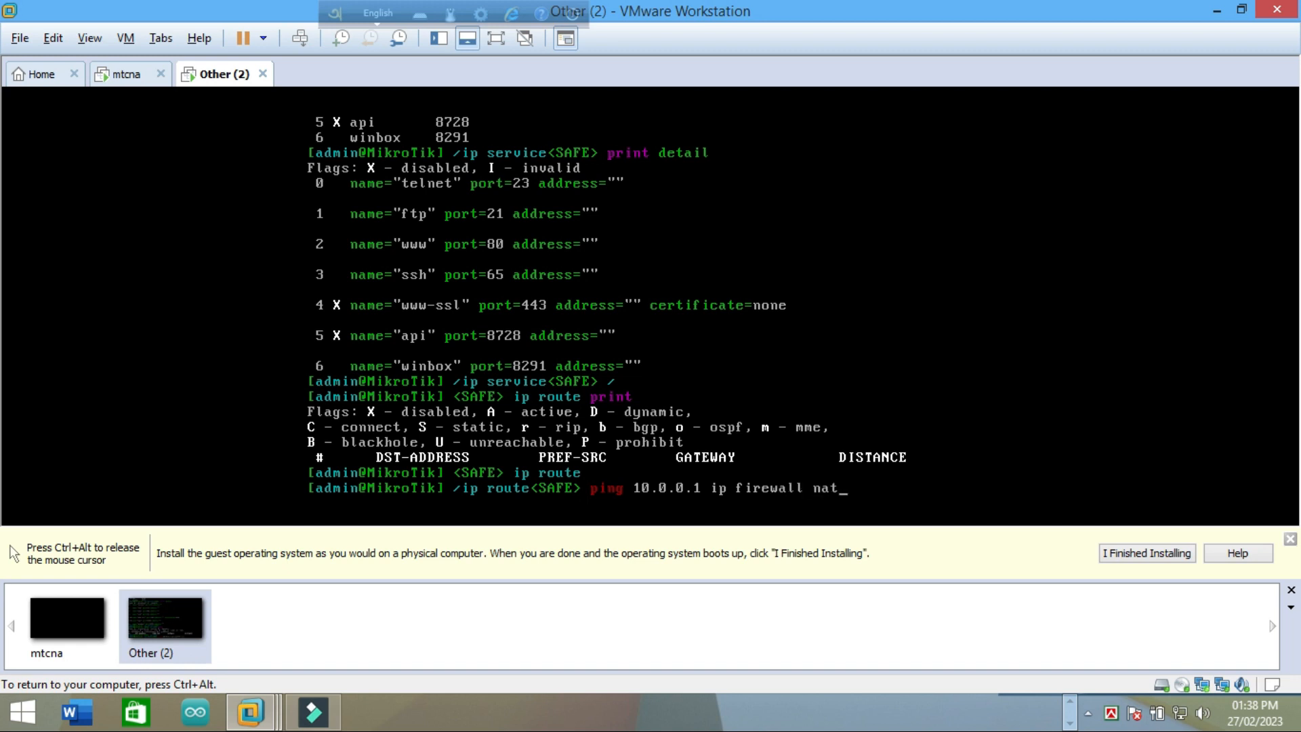
{"action": "key", "text": "Return"}
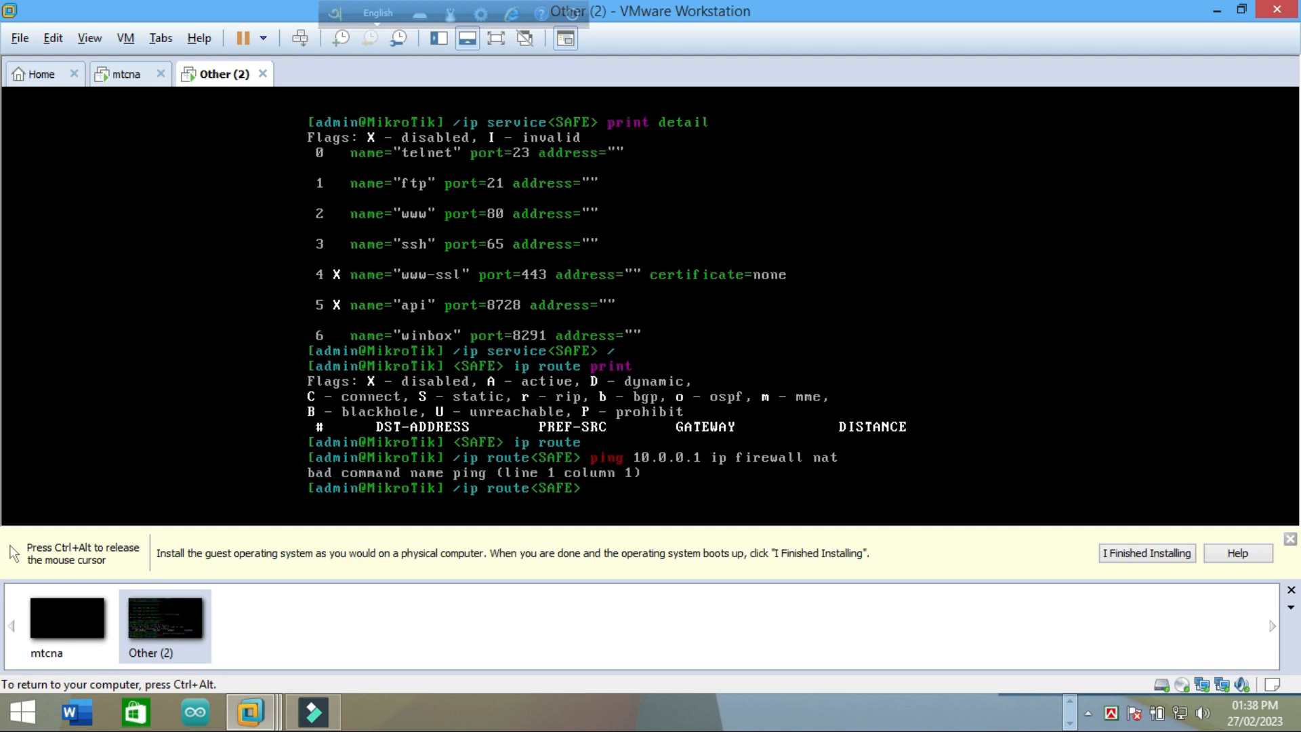
{"action": "key", "text": "Up"}
{"action": "key", "text": "BackSpace"}
{"action": "key", "text": "BackSpace"}
{"action": "key", "text": "BackSpace"}
{"action": "key", "text": "BackSpace"}
{"action": "key", "text": "BackSpace"}
{"action": "key", "text": "BackSpace"}
{"action": "key", "text": "BackSpace"}
{"action": "key", "text": "BackSpace"}
{"action": "key", "text": "BackSpace"}
{"action": "key", "text": "BackSpace"}
{"action": "key", "text": "BackSpace"}
{"action": "key", "text": "BackSpace"}
{"action": "key", "text": "BackSpace"}
{"action": "key", "text": "BackSpace"}
{"action": "key", "text": "BackSpace"}
{"action": "key", "text": "BackSpace"}
{"action": "key", "text": "Return"}
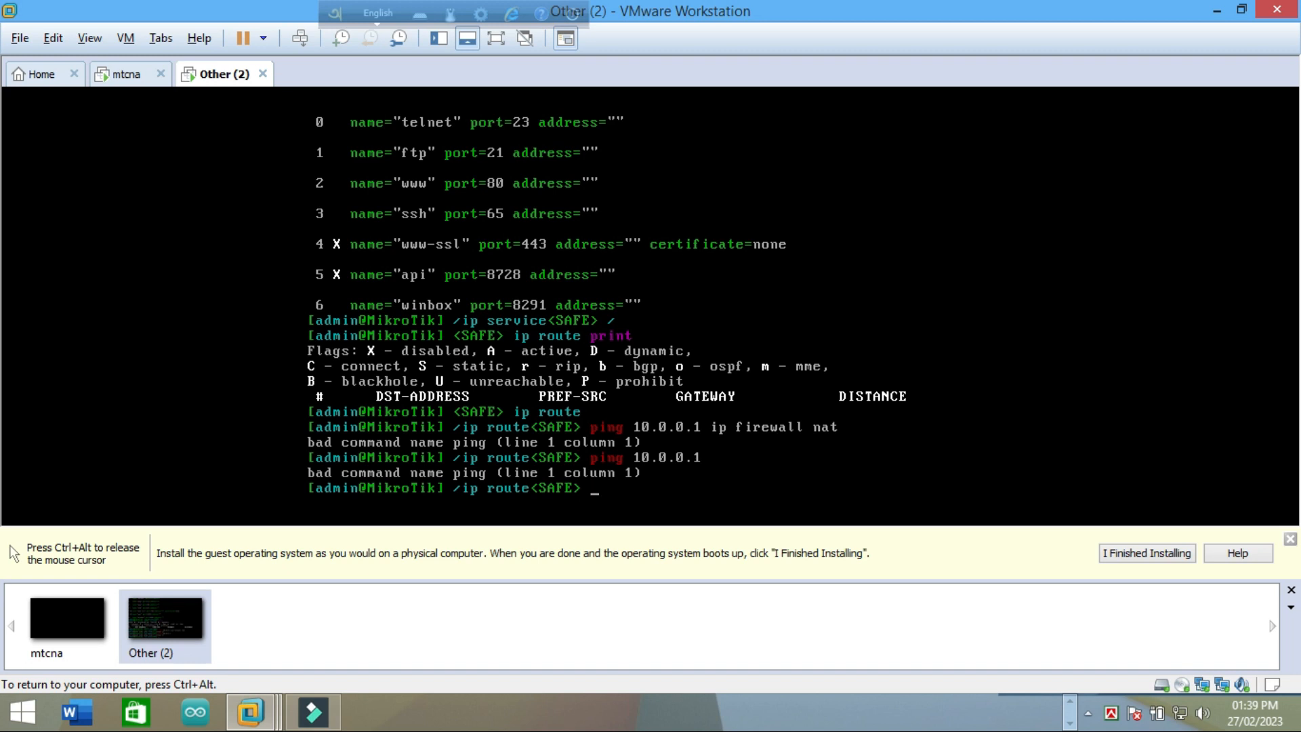
Step: Release the VM, restore down the VMware window and move it toward the lower left
{"action": "key", "text": "ctrl+alt"}
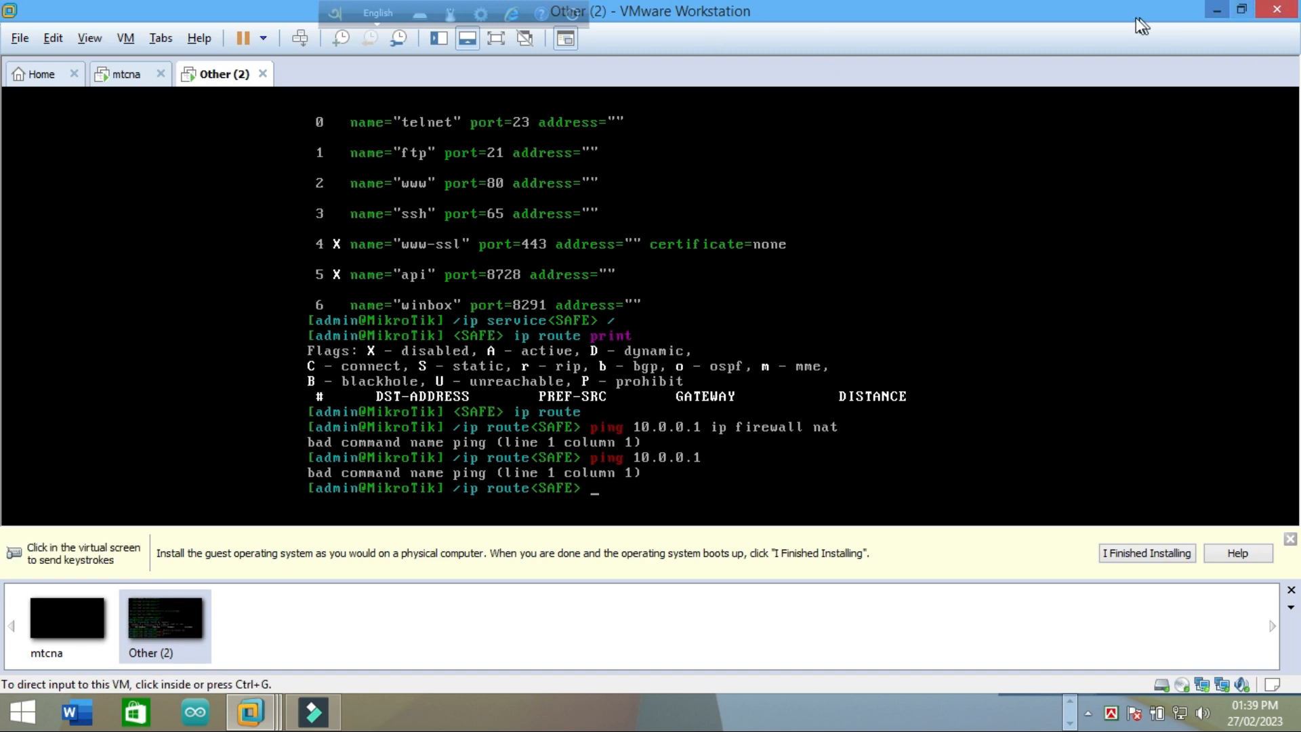
{"action": "left_click", "coordinate": [1241, 9]}
{"action": "left_click_drag", "start_coordinate": [1079, 51], "coordinate": [893, 108]}
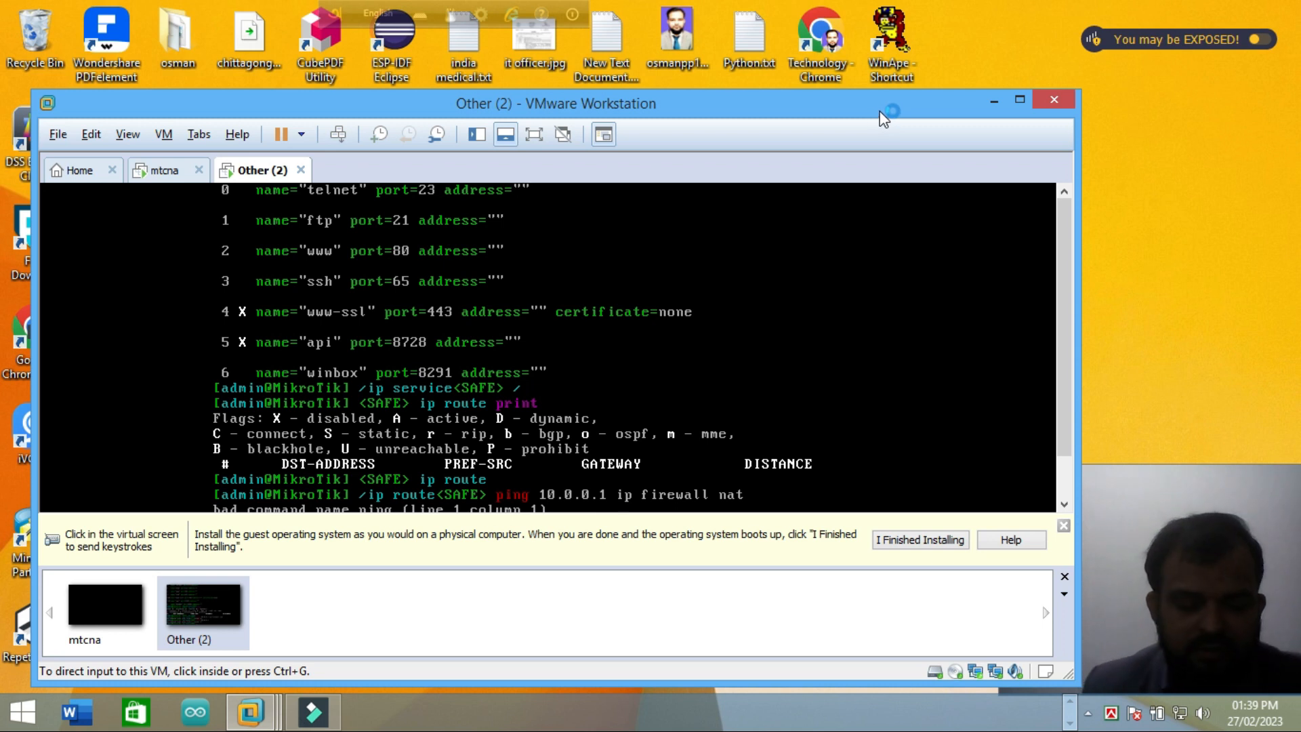
{"action": "left_click_drag", "start_coordinate": [599, 111], "coordinate": [611, 96]}
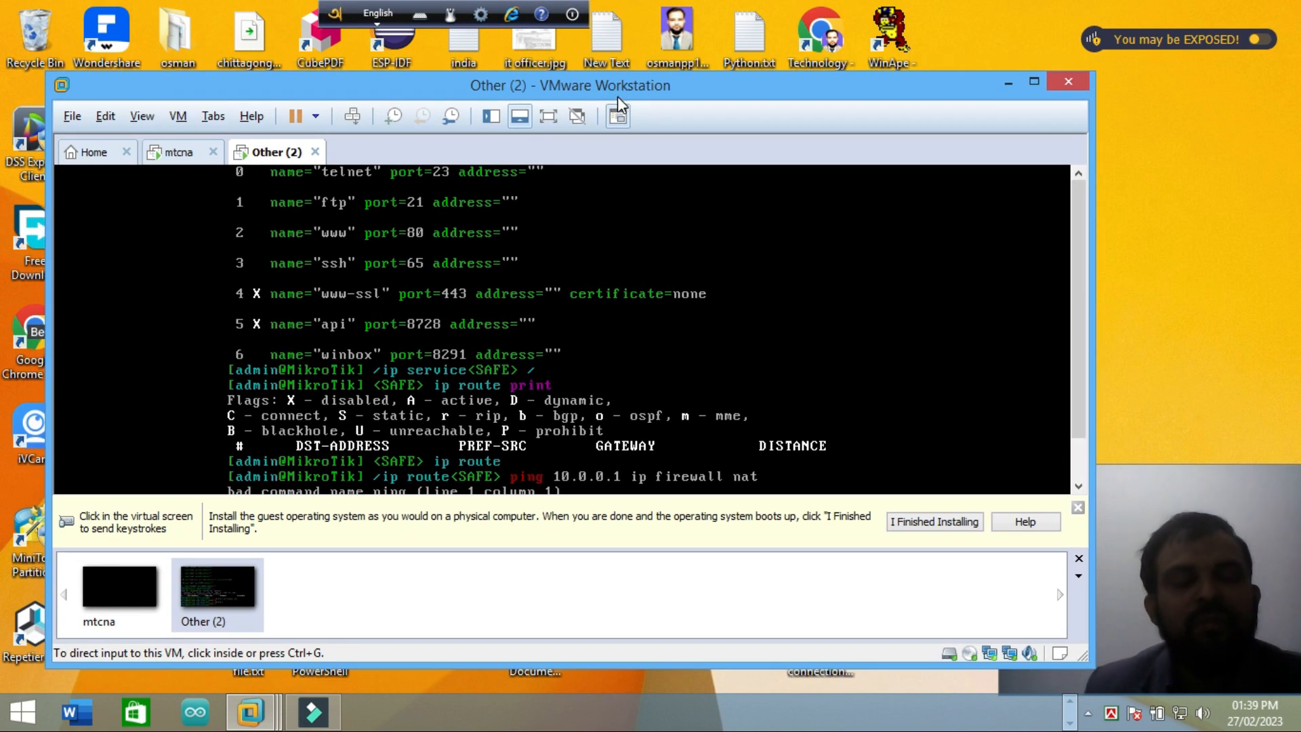
{"action": "left_click", "coordinate": [1034, 82]}
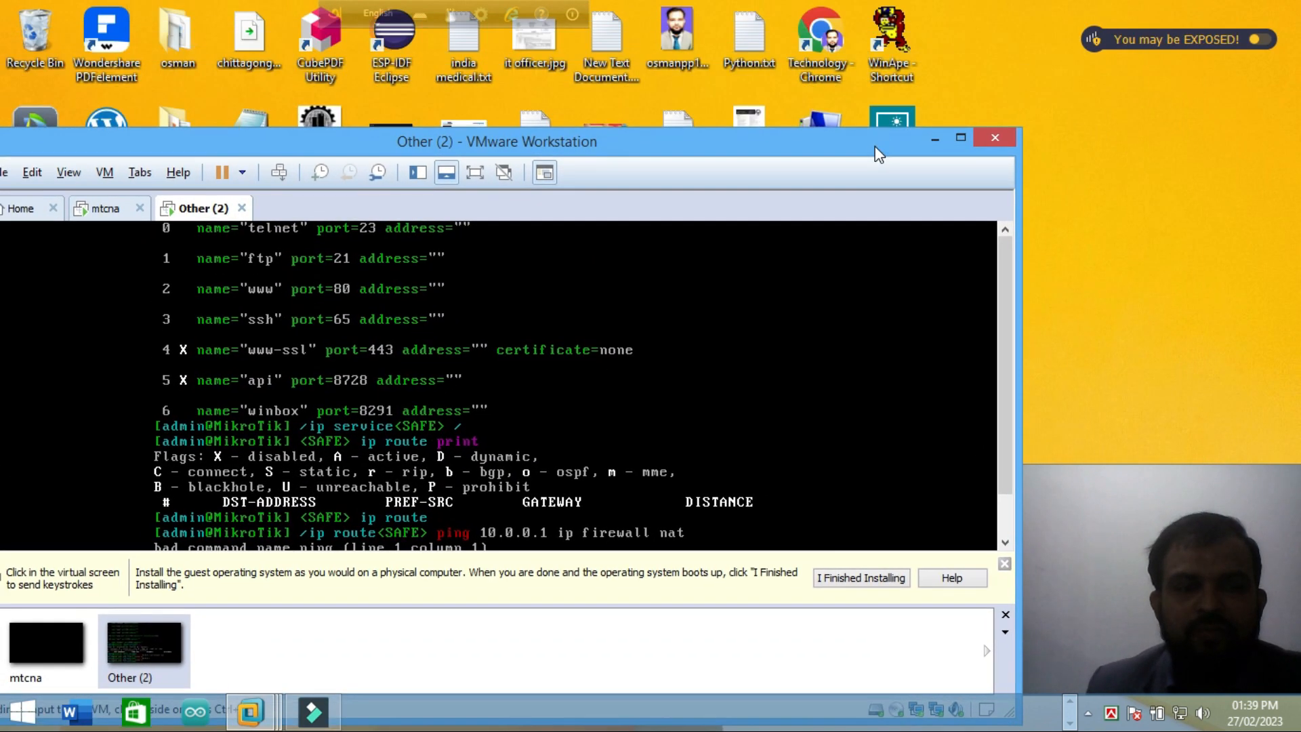
{"action": "left_click_drag", "start_coordinate": [826, 156], "coordinate": [823, 122]}
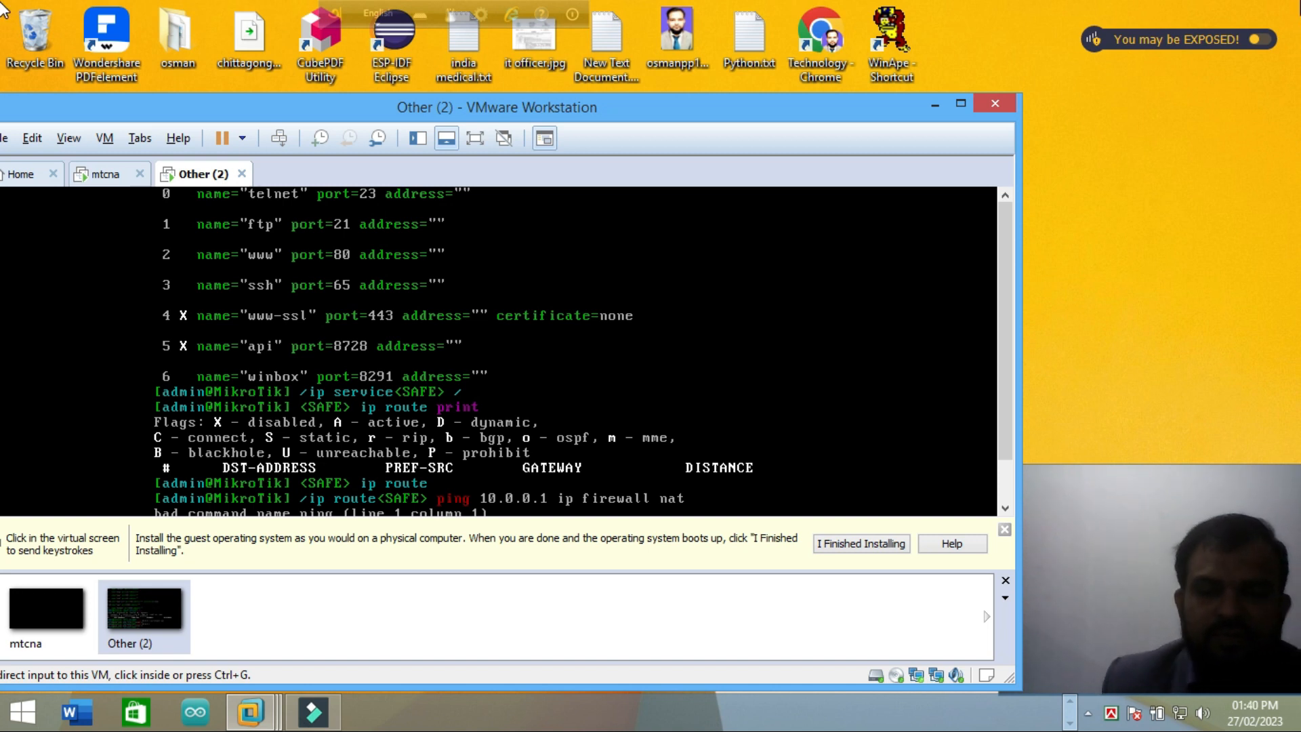
{"action": "left_click", "coordinate": [1213, 236]}
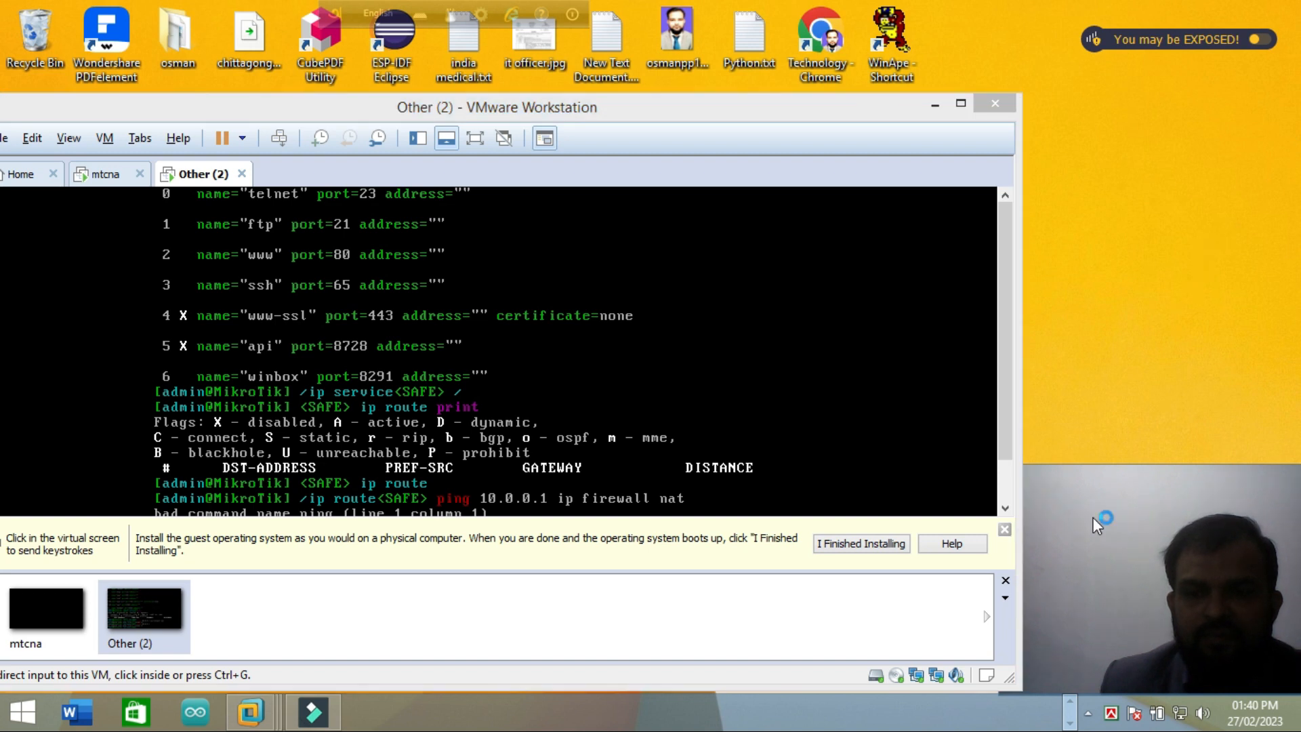
Step: Minimize VMware and cycle the taskbar to the pinned apps starting with Chrome and Opera
{"action": "left_click", "coordinate": [934, 105]}
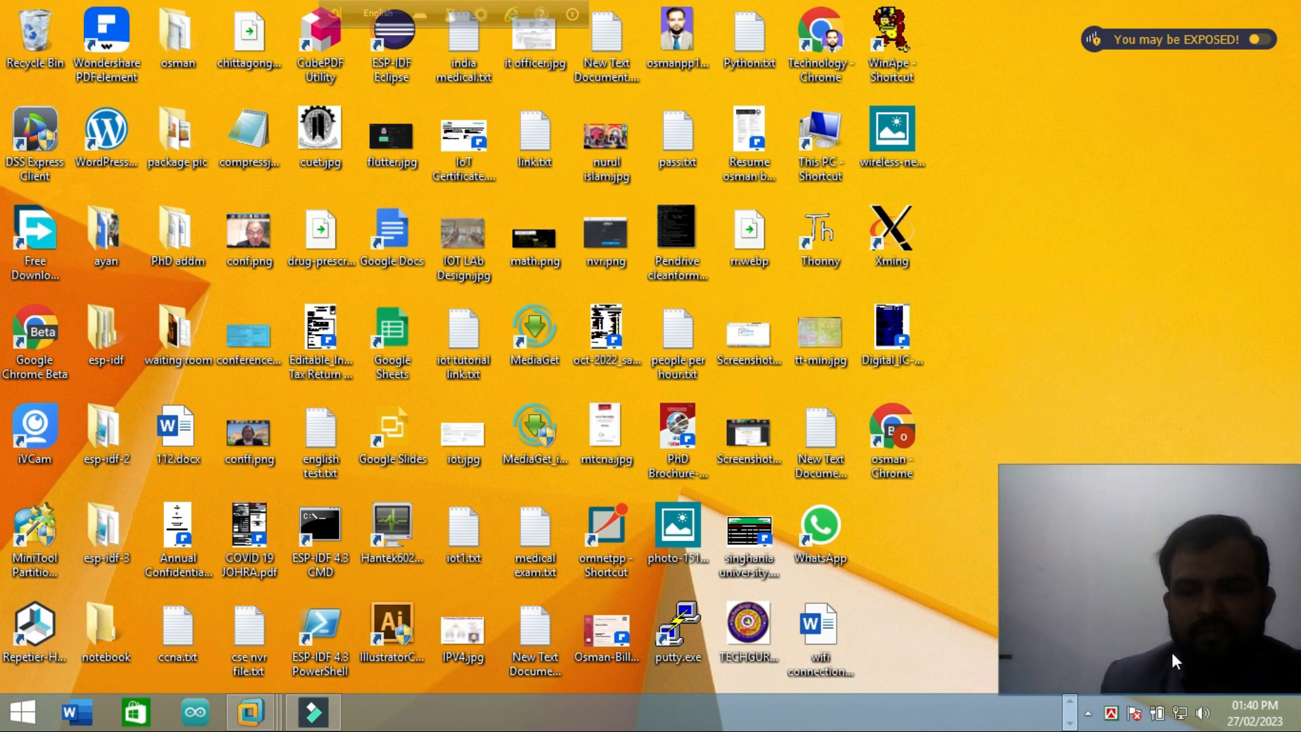
{"action": "left_click", "coordinate": [1069, 722]}
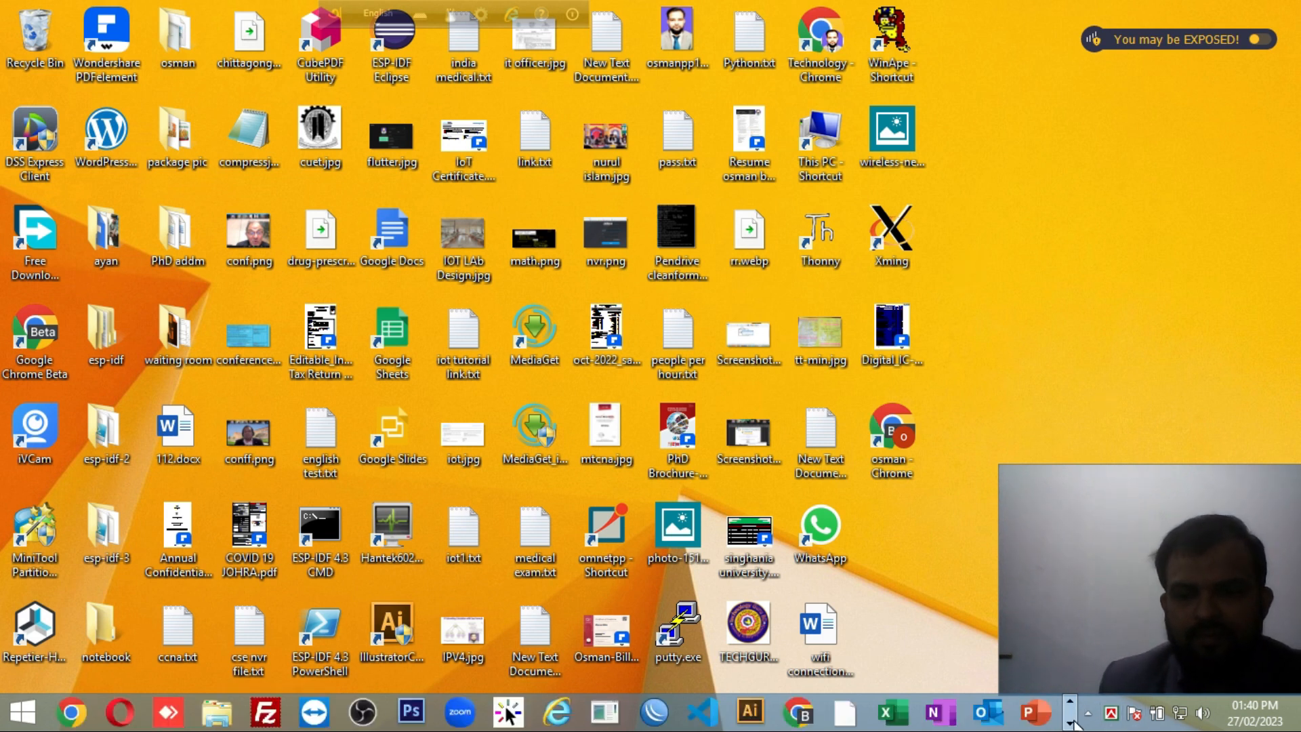
{"action": "left_click", "coordinate": [1071, 723]}
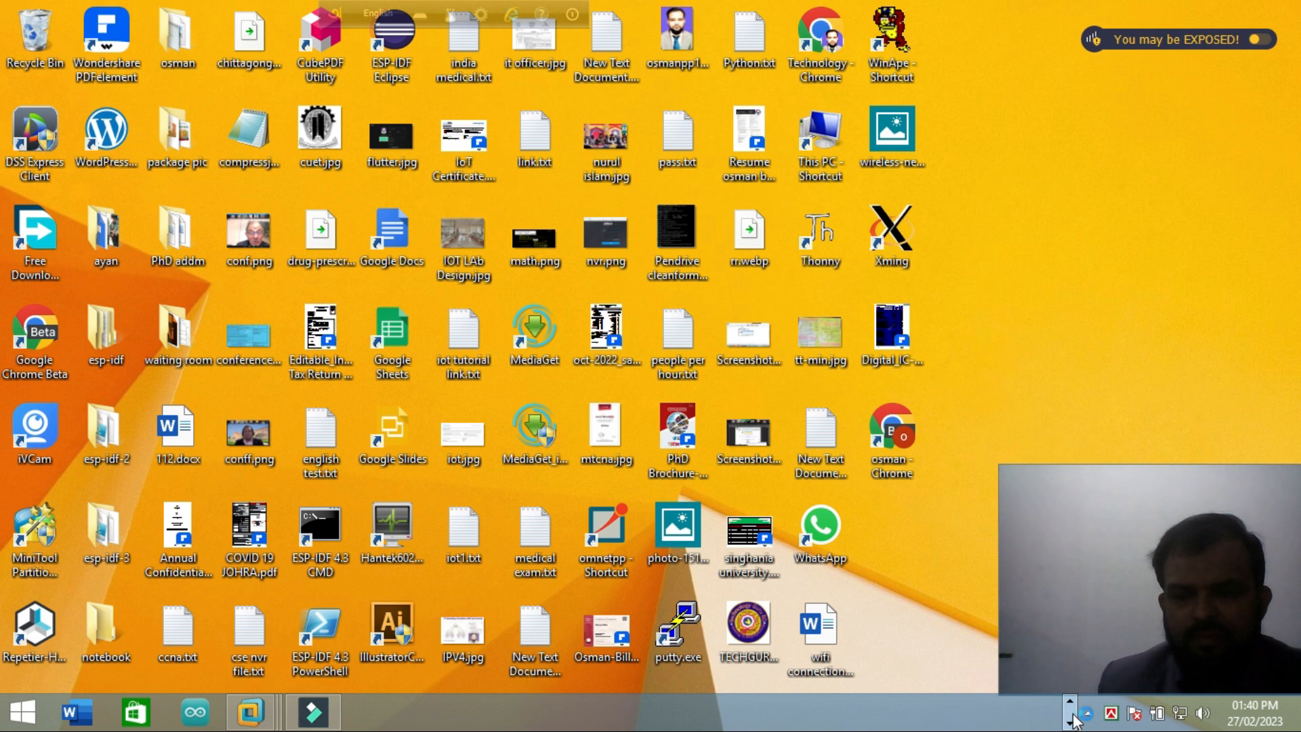
{"action": "left_click", "coordinate": [1070, 722]}
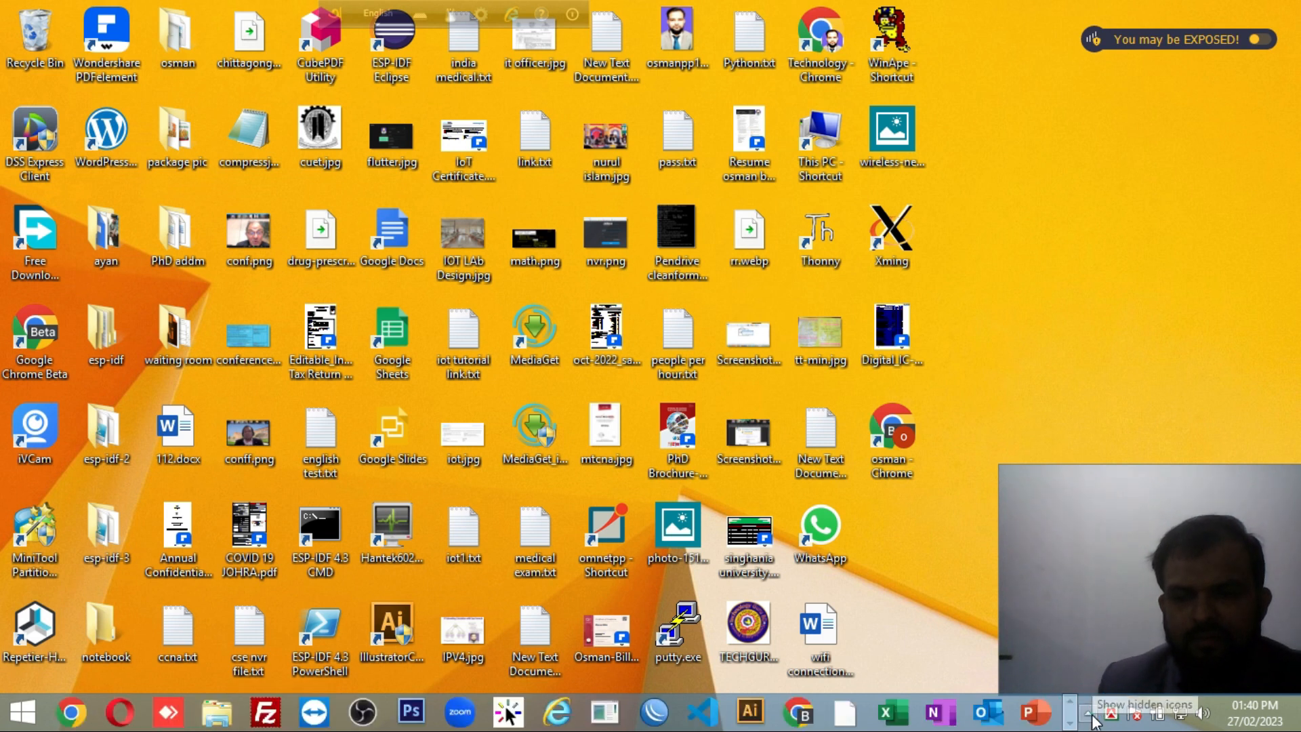